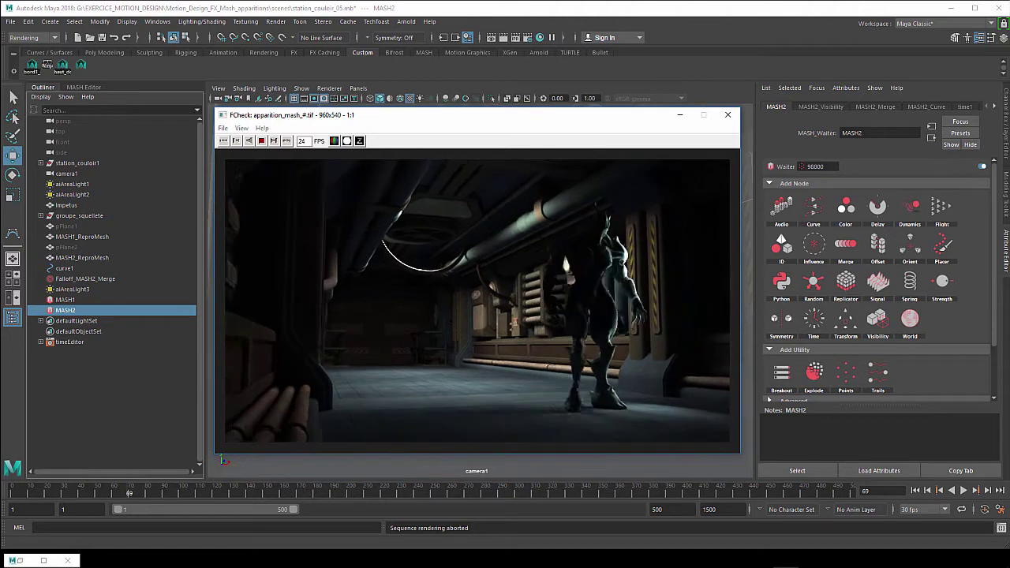
Step: Close the FCheck playback window to return to the corridor scene in camera1
{"action": "key", "text": "Escape"}
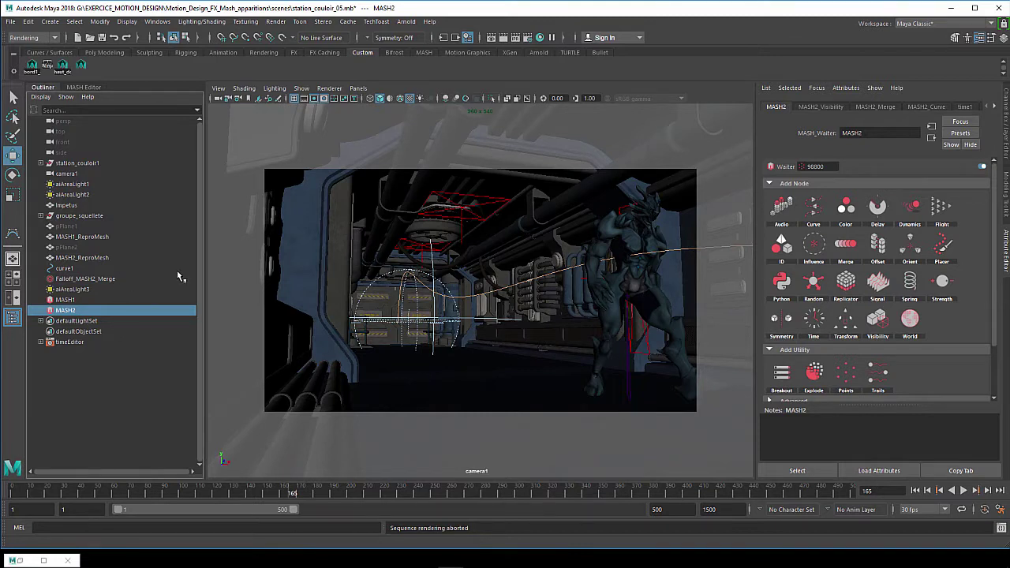
Step: Start a new empty scene, saving changes to station_couloir_05 first
{"action": "left_click", "coordinate": [13, 21]}
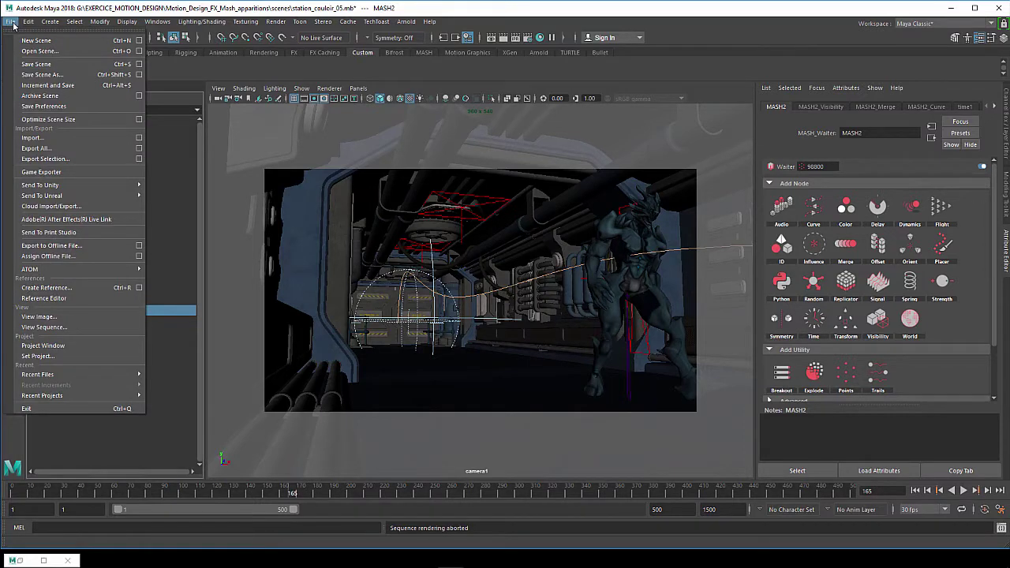
{"action": "left_click", "coordinate": [28, 41]}
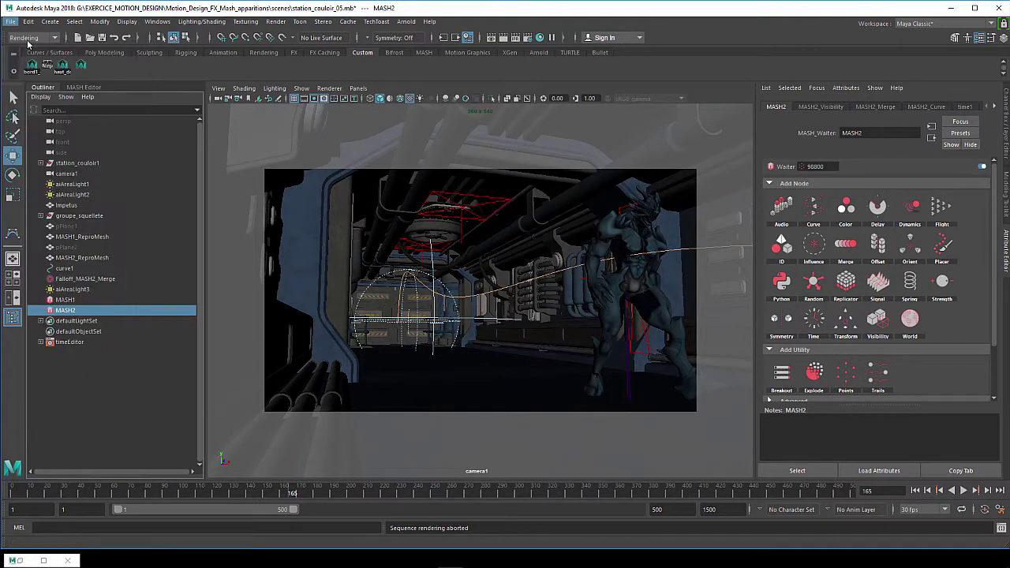
{"action": "left_click", "coordinate": [459, 297]}
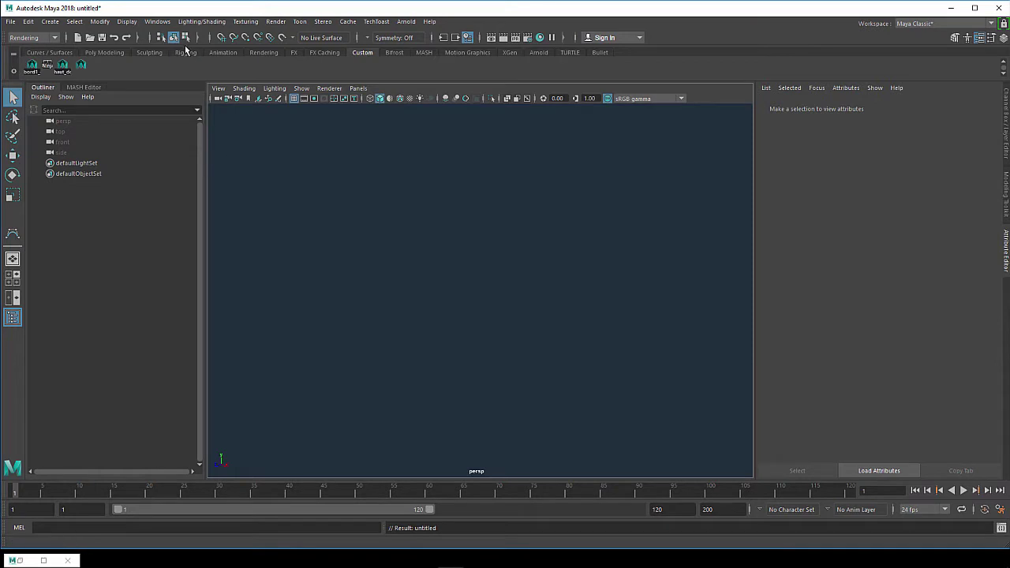
Step: Turn on the viewport grid from the Display menu
{"action": "left_click", "coordinate": [157, 21]}
{"action": "left_click", "coordinate": [127, 21]}
{"action": "left_click", "coordinate": [127, 21]}
{"action": "left_click", "coordinate": [142, 50]}
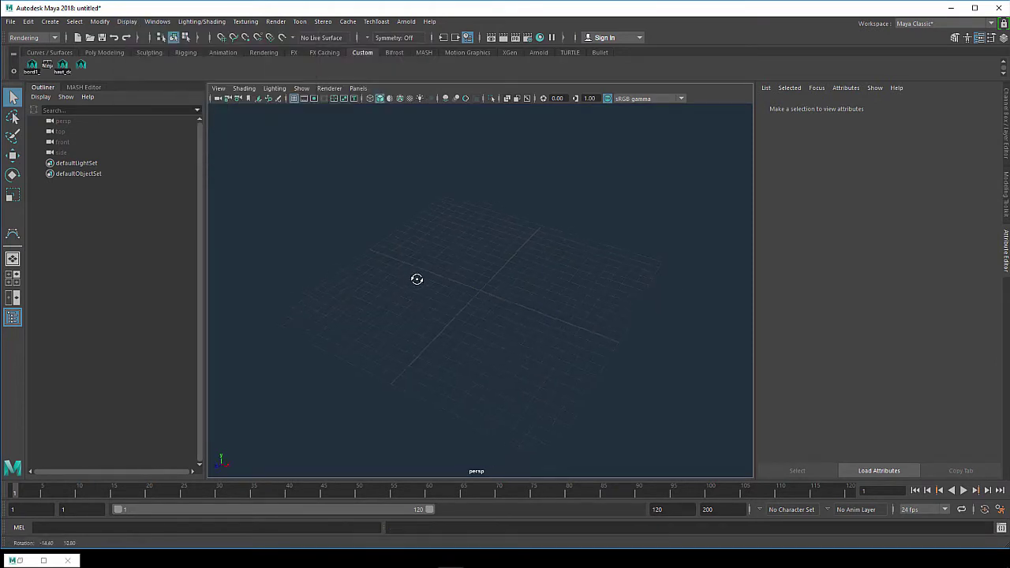
Step: Add a polygon torus at the origin and frame it, with the Scale tool active
{"action": "left_click", "coordinate": [50, 21]}
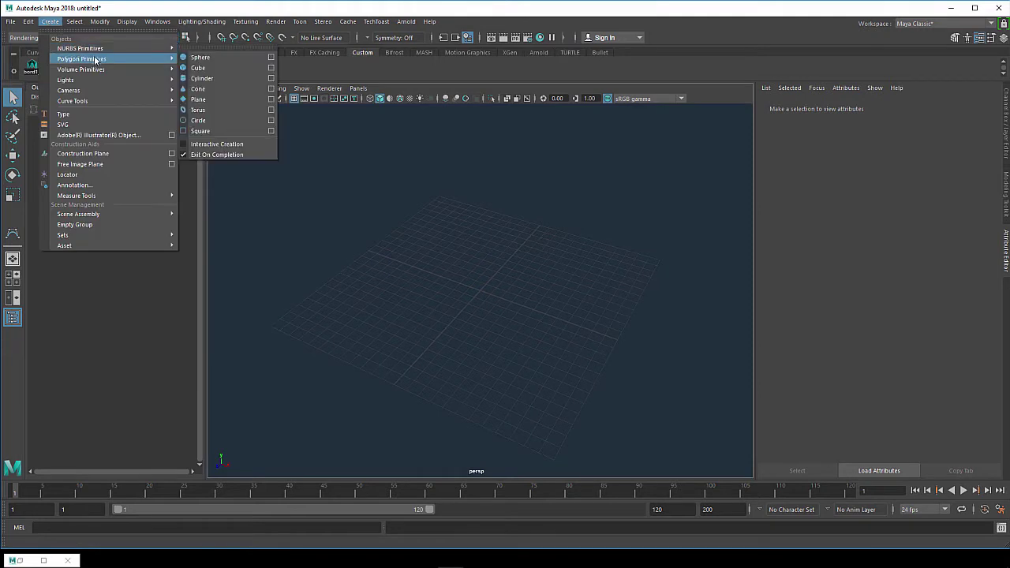
{"action": "mouse_move", "coordinate": [81, 59]}
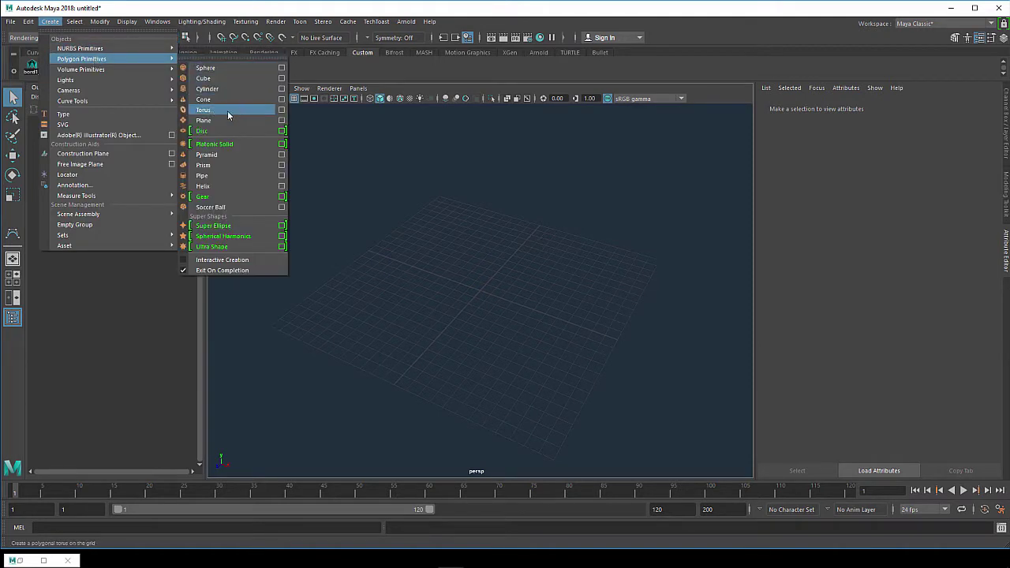
{"action": "left_click", "coordinate": [224, 113]}
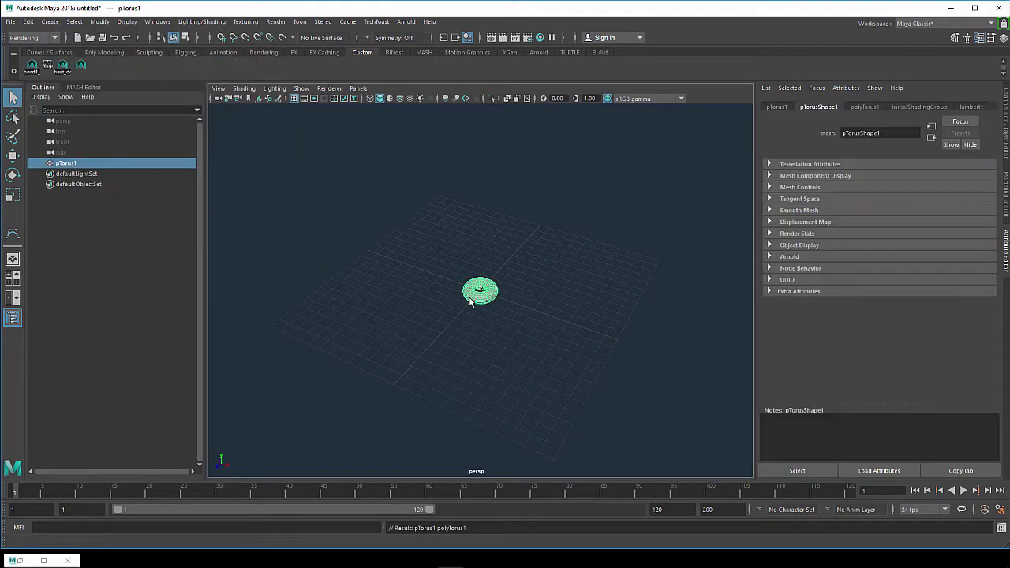
{"action": "mouse_move", "coordinate": [474, 306]}
{"action": "left_mouse_down", "text": "alt"}
{"action": "mouse_move", "coordinate": [523, 312]}
{"action": "mouse_move", "coordinate": [530, 288]}
{"action": "mouse_move", "coordinate": [598, 309]}
{"action": "left_mouse_up", "text": "alt"}
{"action": "key", "text": "r"}
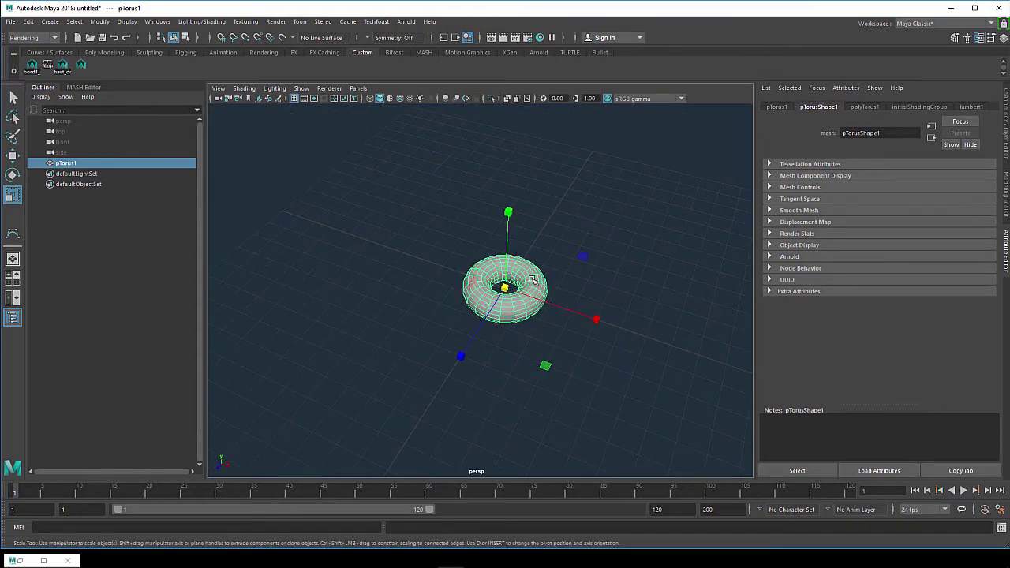
{"action": "mouse_move", "coordinate": [531, 274]}
{"action": "middle_mouse_down", "text": "alt"}
{"action": "mouse_move", "coordinate": [575, 229]}
{"action": "mouse_move", "coordinate": [544, 287]}
{"action": "middle_mouse_up", "text": "alt"}
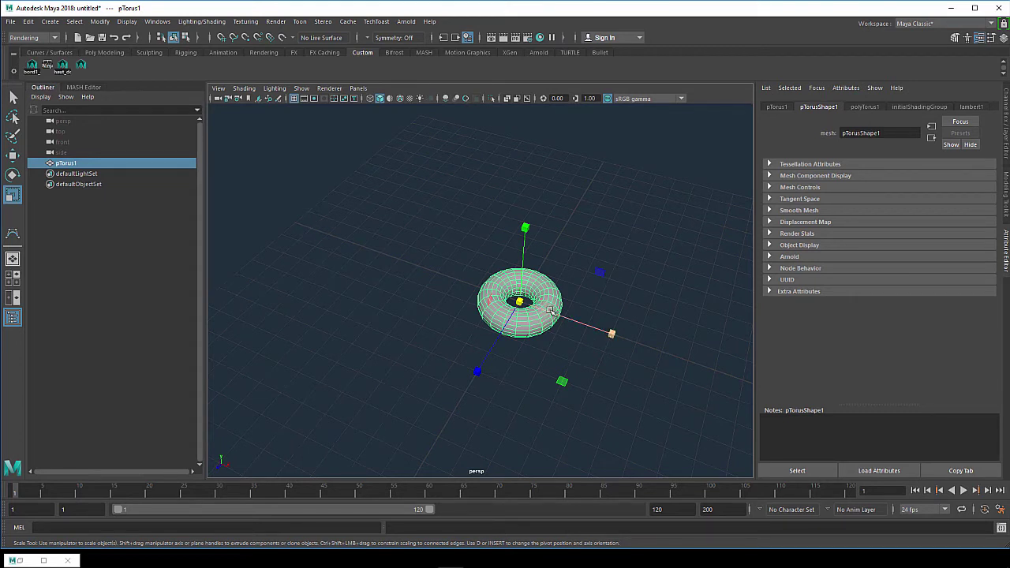
{"action": "left_click_drag", "start_coordinate": [550, 310], "coordinate": [576, 314], "text": "alt"}
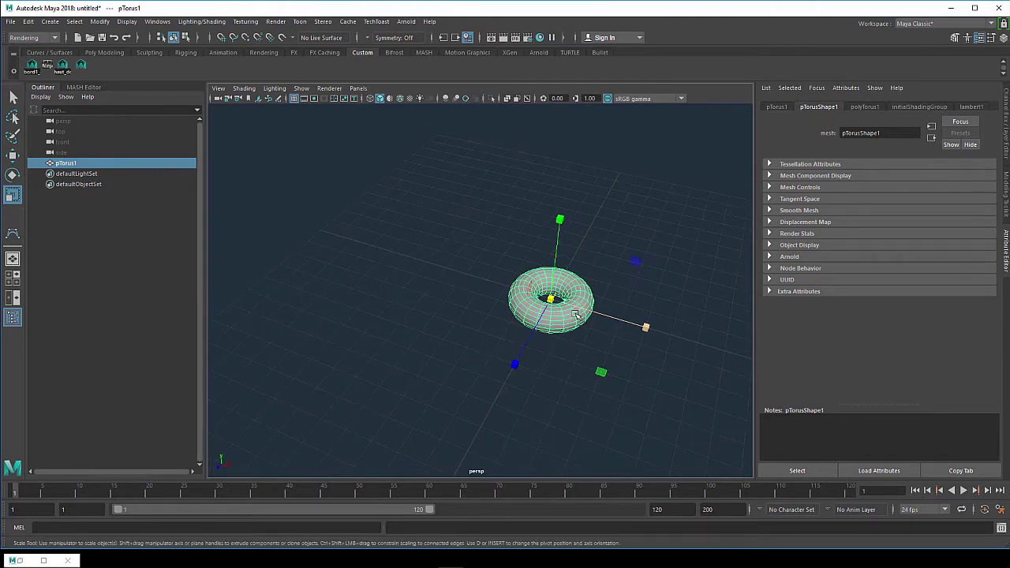
{"action": "right_click_drag", "start_coordinate": [576, 314], "coordinate": [565, 313], "text": "alt"}
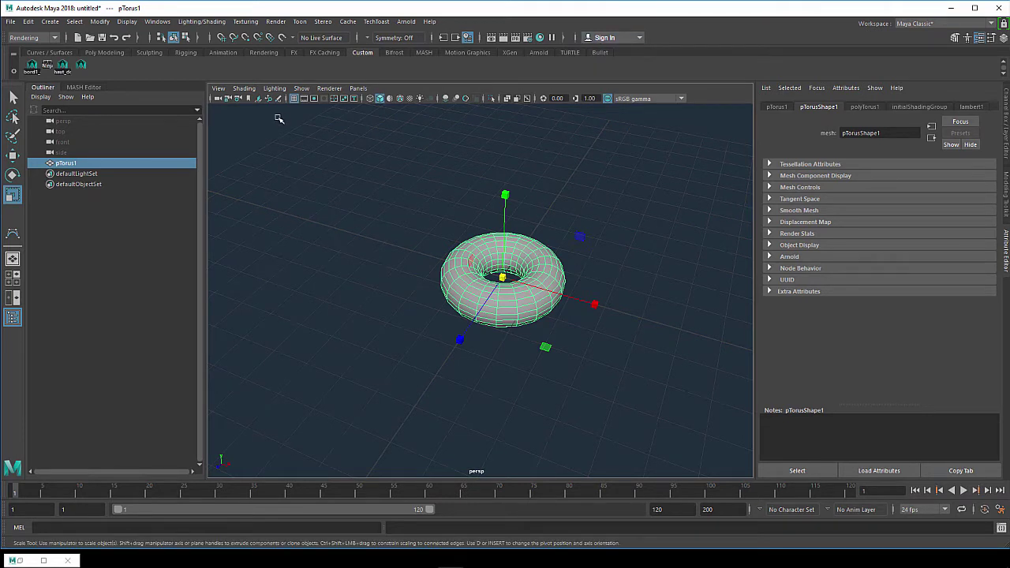
Step: Switch to the FX menu set and tear off the MASH menu as a floating panel
{"action": "left_click", "coordinate": [32, 37]}
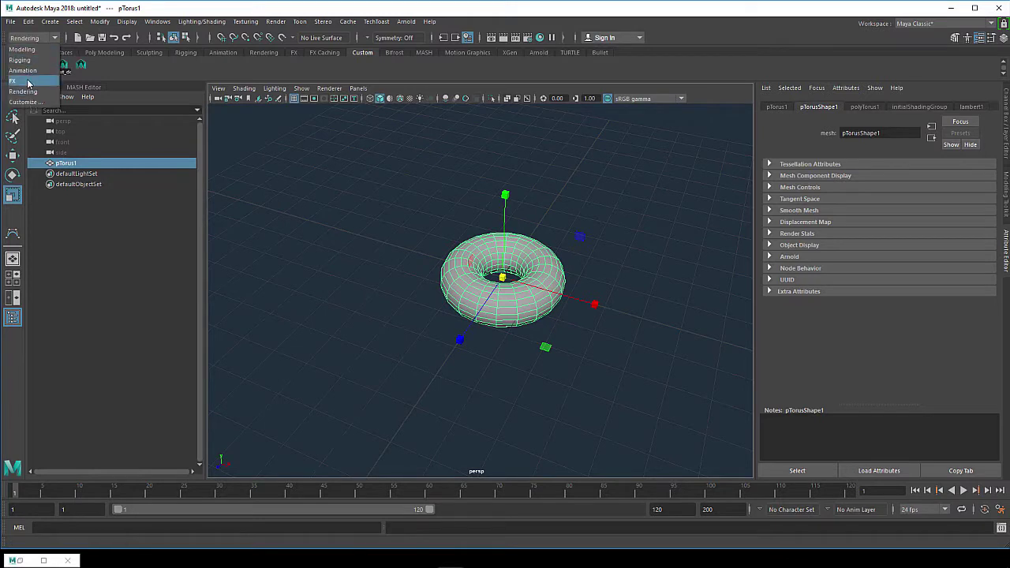
{"action": "left_click", "coordinate": [28, 82]}
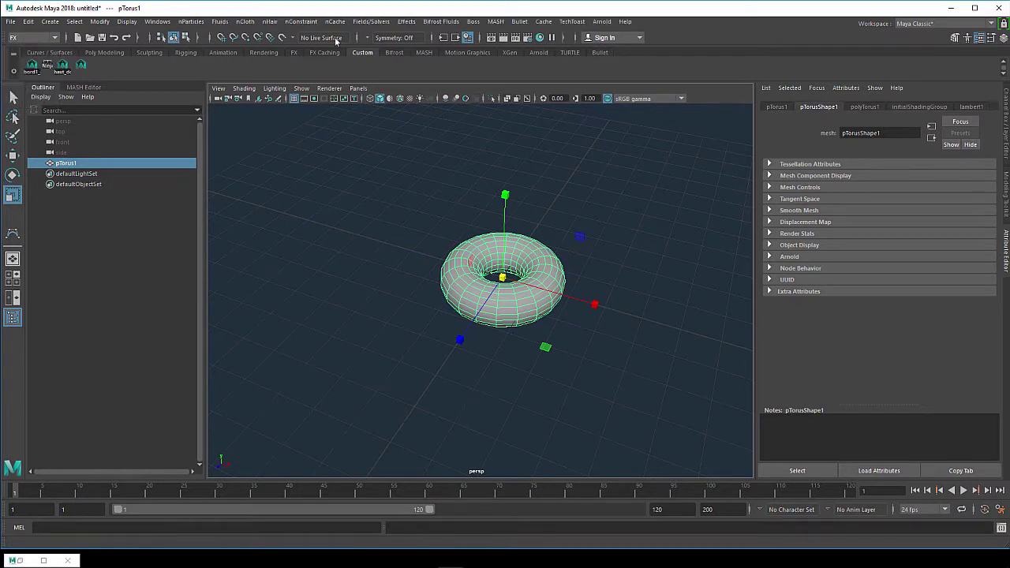
{"action": "left_click", "coordinate": [497, 22]}
{"action": "left_click", "coordinate": [505, 29]}
{"action": "mouse_move", "coordinate": [521, 20]}
{"action": "left_mouse_down"}
{"action": "mouse_move", "coordinate": [620, 100]}
{"action": "mouse_move", "coordinate": [631, 79]}
{"action": "left_mouse_up"}
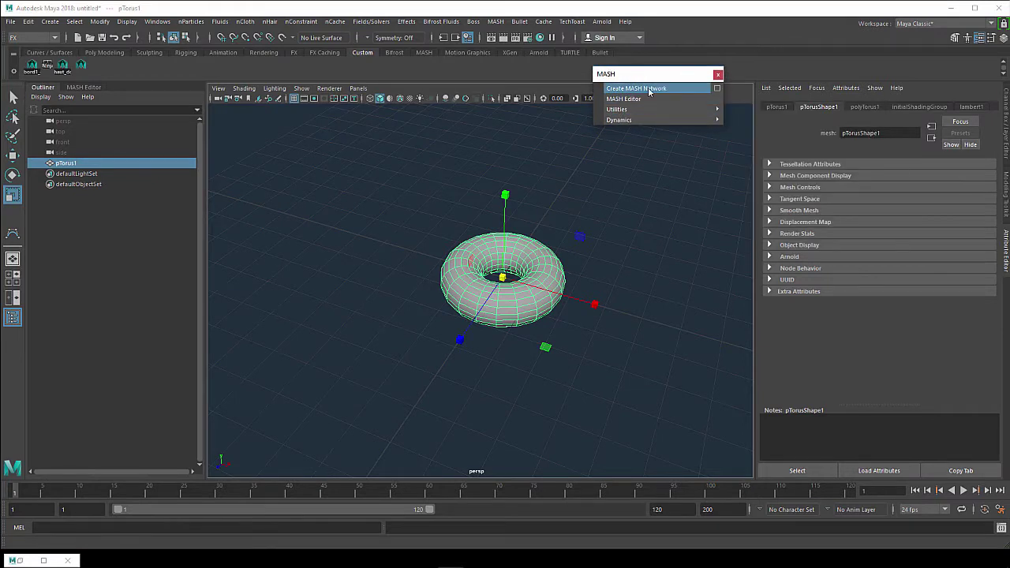
Step: Scale the torus up to 3.555 on all axes
{"action": "left_click", "coordinate": [368, 263]}
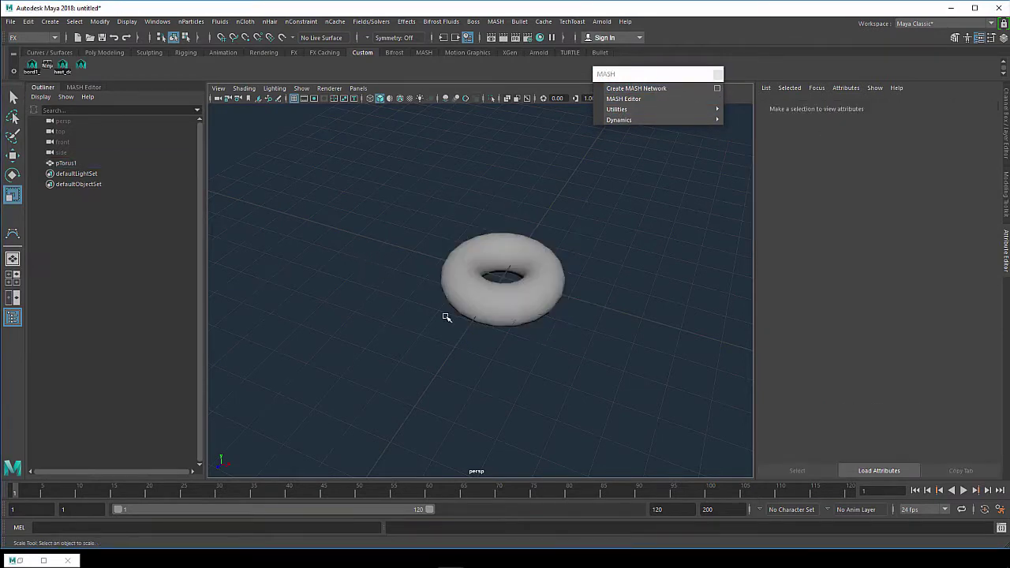
{"action": "left_click", "coordinate": [482, 300]}
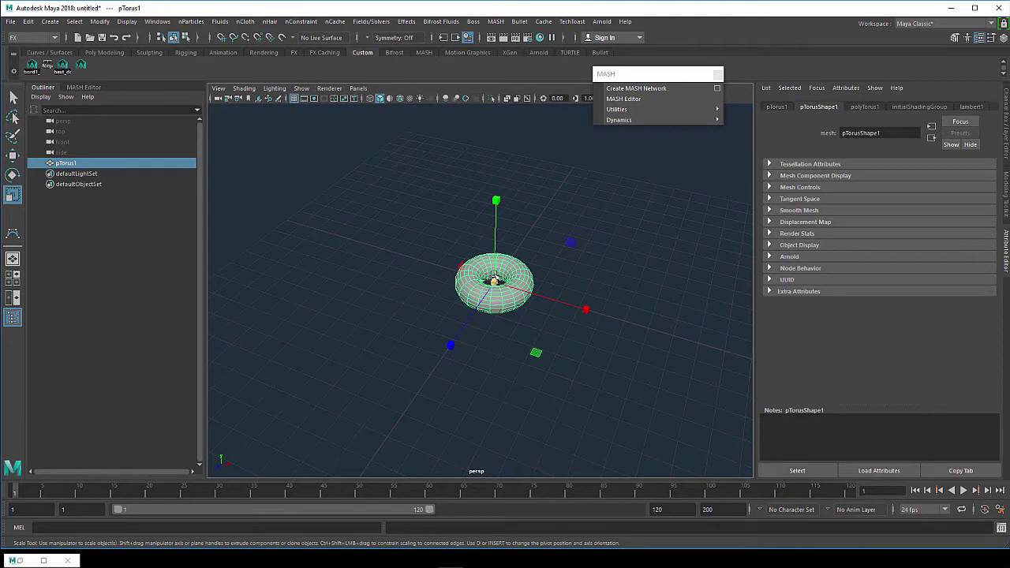
{"action": "left_click_drag", "start_coordinate": [494, 280], "coordinate": [739, 250]}
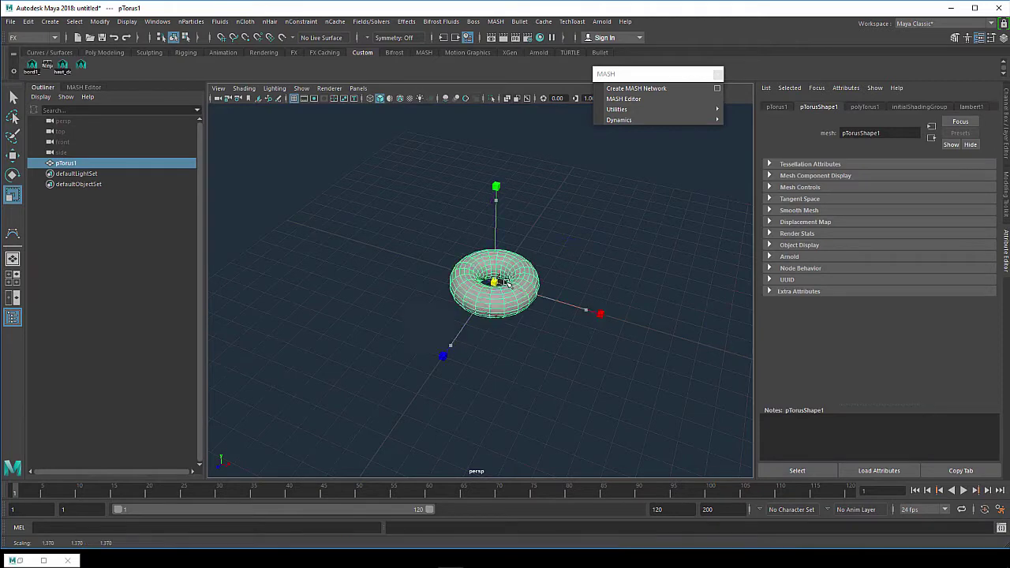
Step: Set the torus section radius to 0.2 in the Channel Box inputs
{"action": "left_click", "coordinate": [1005, 125]}
{"action": "left_click", "coordinate": [890, 228]}
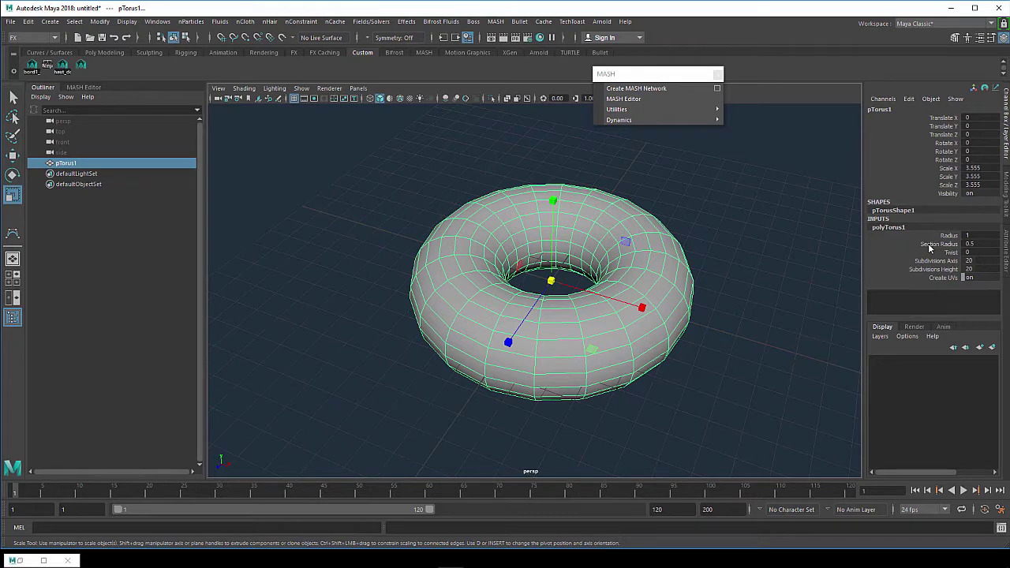
{"action": "left_click", "coordinate": [929, 245]}
{"action": "middle_click_drag", "start_coordinate": [792, 249], "coordinate": [791, 248]}
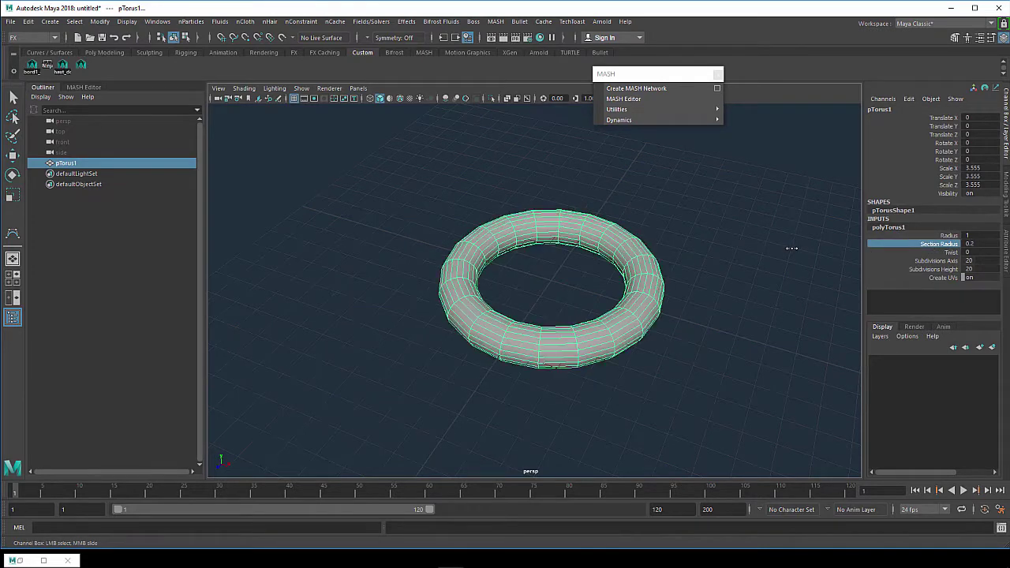
Step: Set the torus subdivisions to 45 axis and 35 height
{"action": "left_click", "coordinate": [943, 262]}
{"action": "middle_click_drag", "start_coordinate": [782, 261], "coordinate": [857, 255]}
{"action": "scroll", "coordinate": [472, 359], "scroll_direction": "down", "scroll_amount": 2}
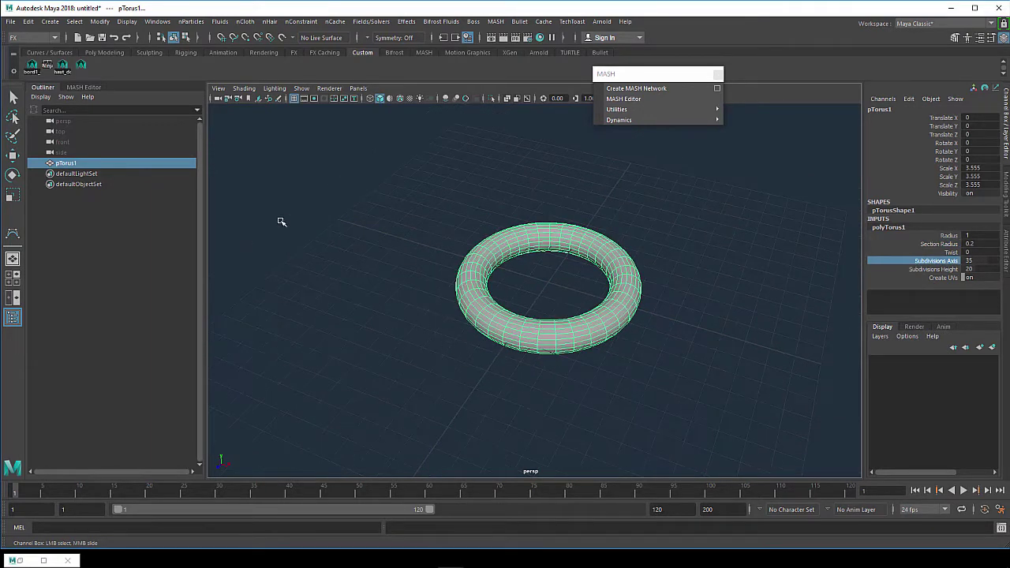
{"action": "left_click", "coordinate": [49, 22]}
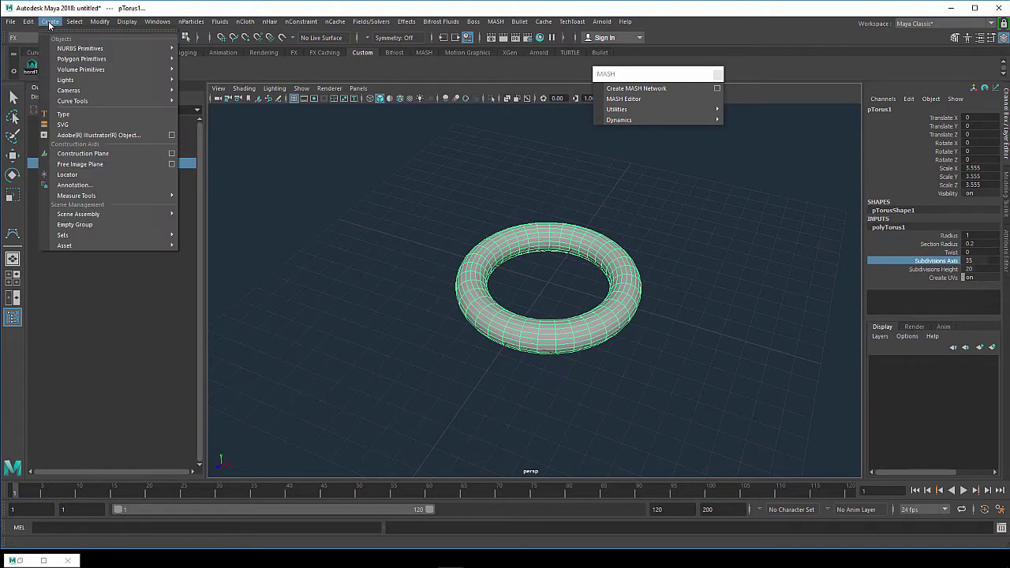
{"action": "left_click", "coordinate": [219, 14]}
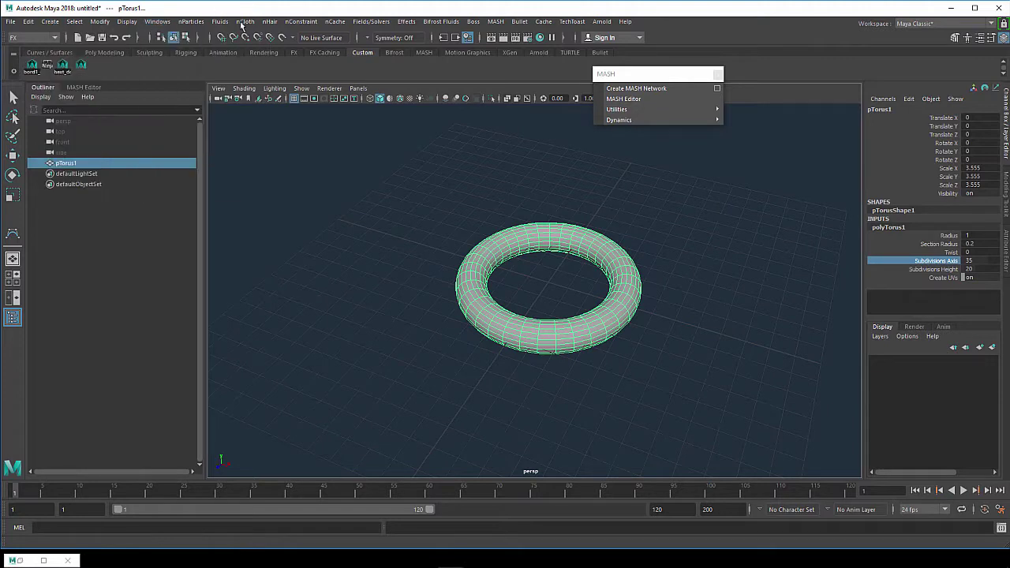
{"action": "double_click", "coordinate": [978, 261]}
{"action": "type", "text": "4"}
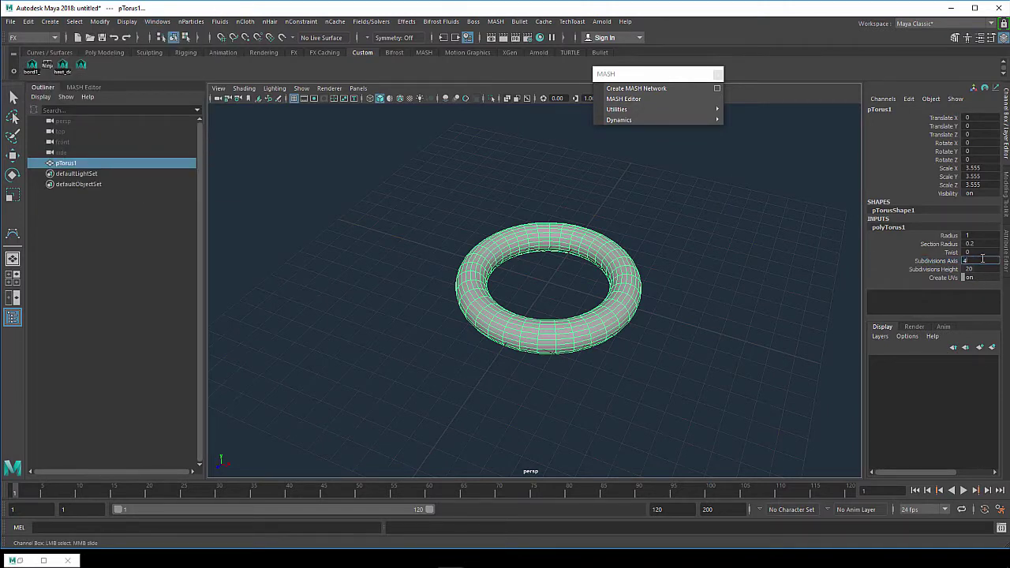
{"action": "key", "text": "Return"}
{"action": "double_click", "coordinate": [984, 268]}
{"action": "type", "text": "35"}
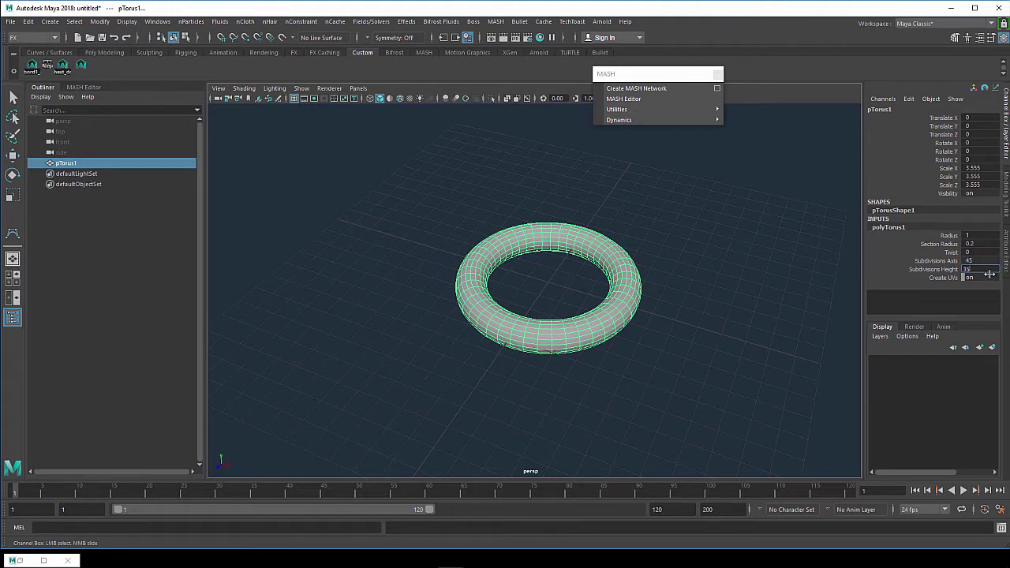
{"action": "key", "text": "Return"}
{"action": "left_click", "coordinate": [361, 226]}
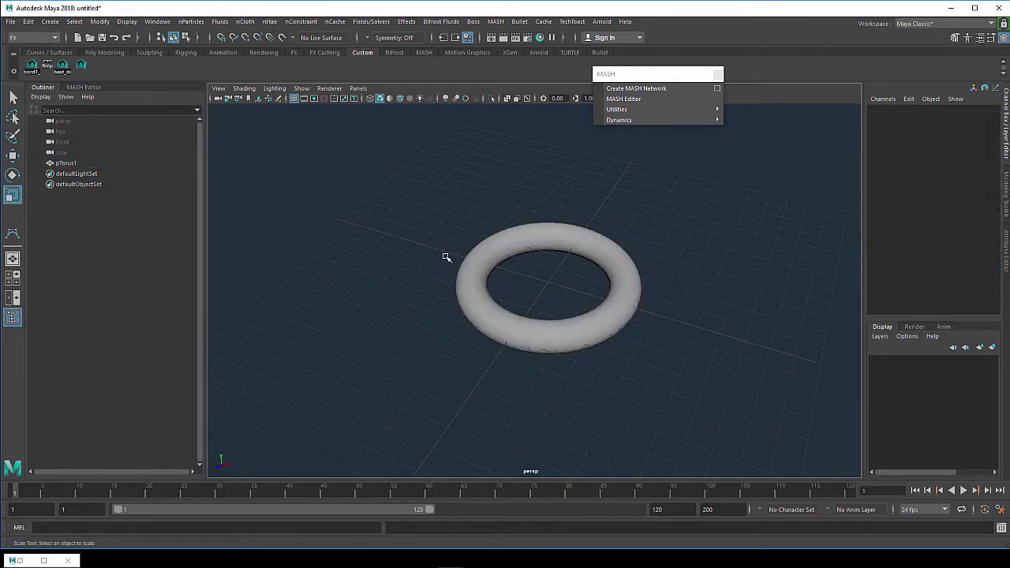
{"action": "left_click", "coordinate": [463, 266]}
{"action": "key", "text": "r"}
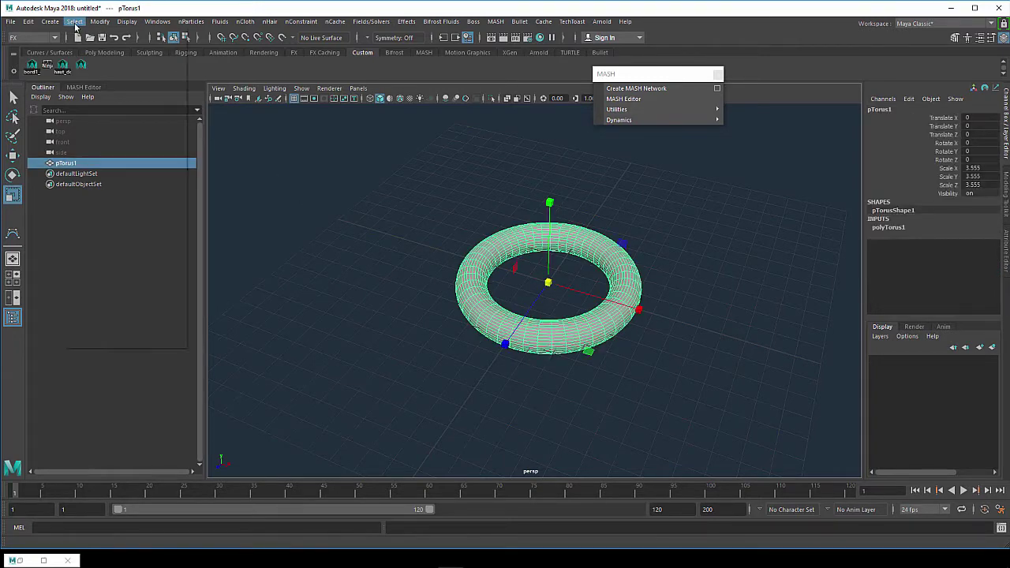
{"action": "left_click", "coordinate": [74, 24]}
{"action": "mouse_move", "coordinate": [81, 58]}
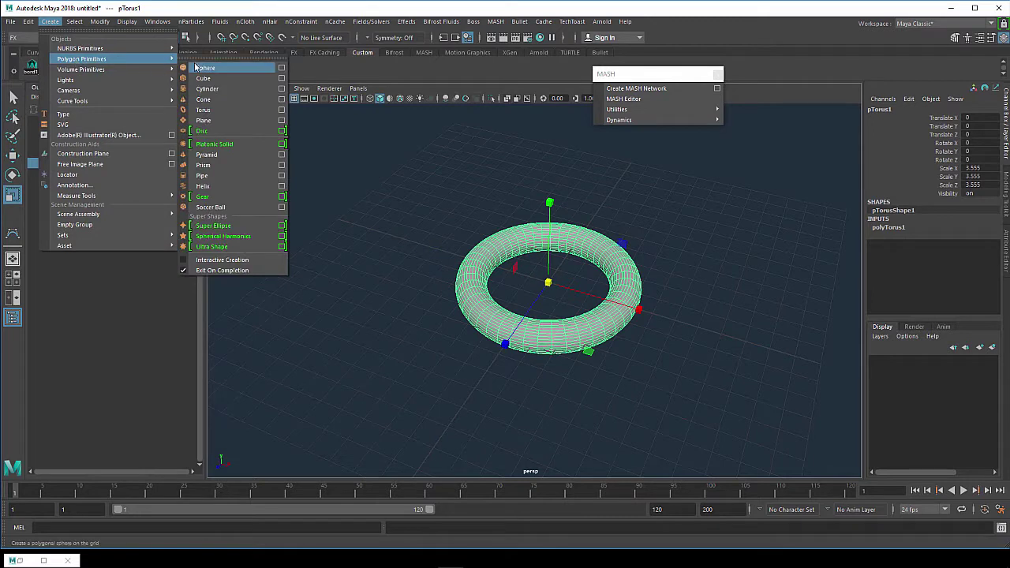
{"action": "left_click", "coordinate": [205, 119]}
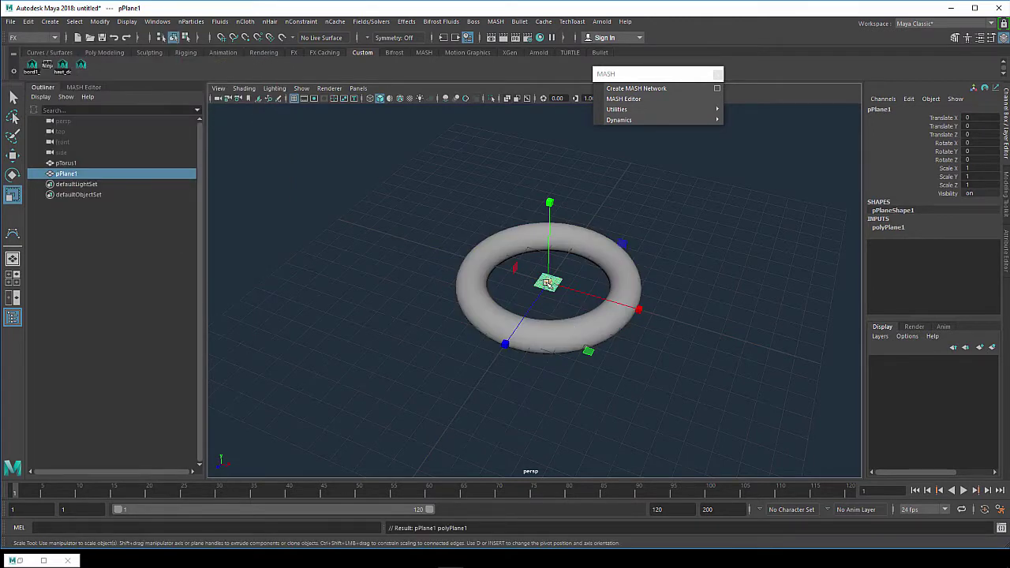
{"action": "left_click_drag", "start_coordinate": [546, 282], "coordinate": [484, 375]}
{"action": "key", "text": "w"}
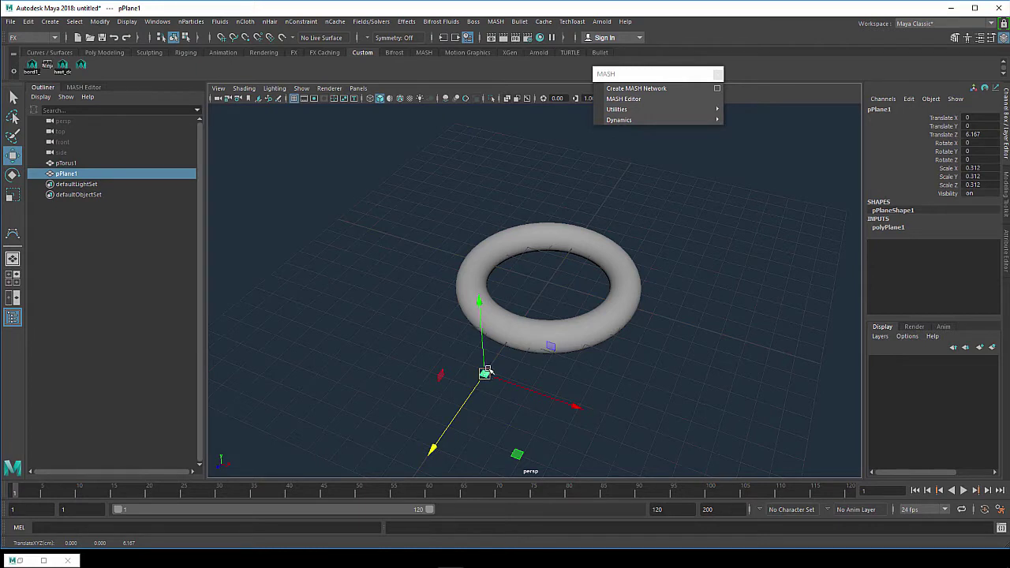
{"action": "key", "text": "e"}
{"action": "key", "text": "r"}
{"action": "left_click_drag", "start_coordinate": [485, 375], "coordinate": [508, 378]}
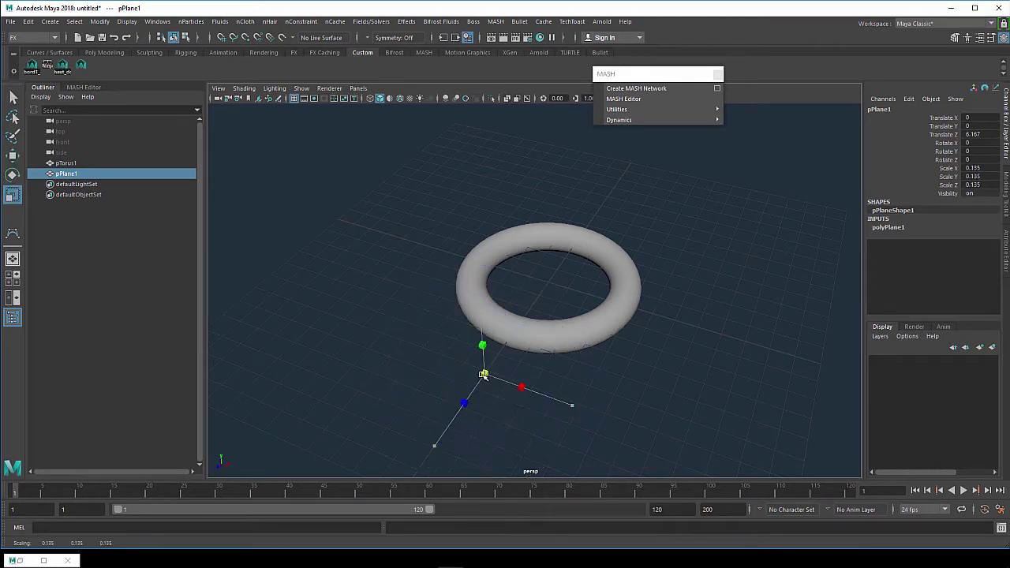
{"action": "scroll", "coordinate": [506, 376], "scroll_direction": "up", "scroll_amount": 2}
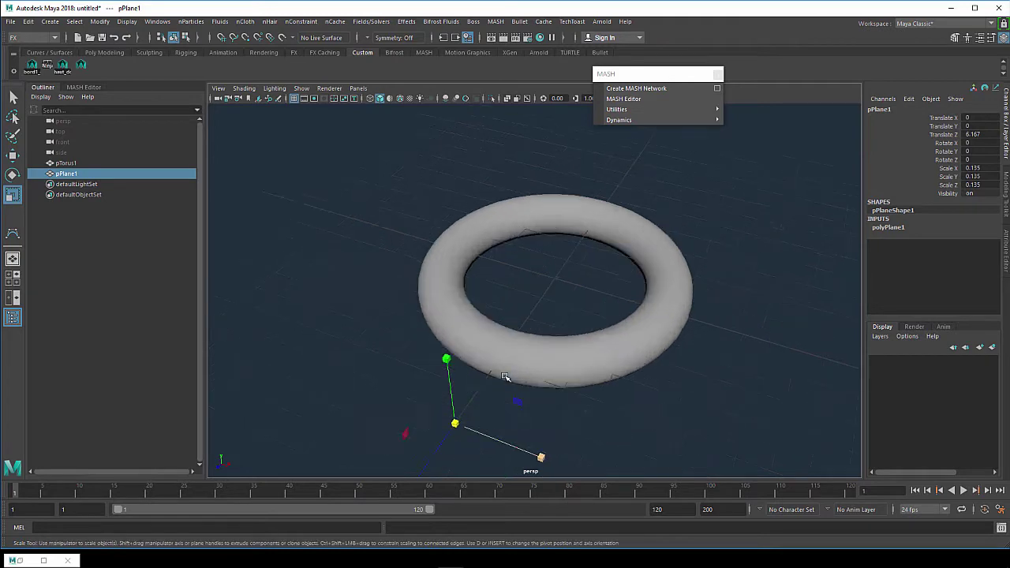
{"action": "scroll", "coordinate": [505, 375], "scroll_direction": "up", "scroll_amount": 2}
{"action": "scroll", "coordinate": [476, 371], "scroll_direction": "up", "scroll_amount": 1}
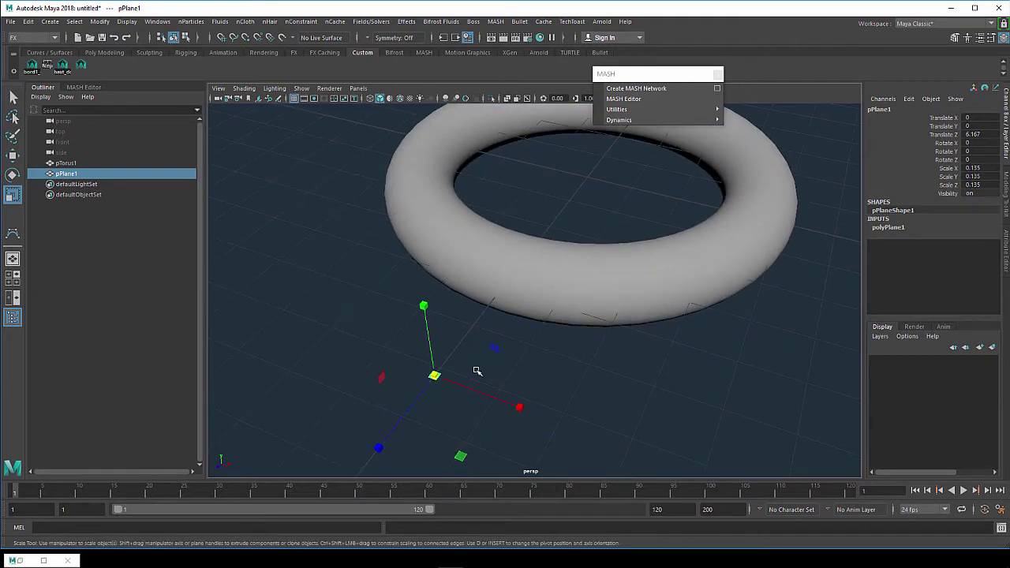
{"action": "left_click", "coordinate": [477, 371]}
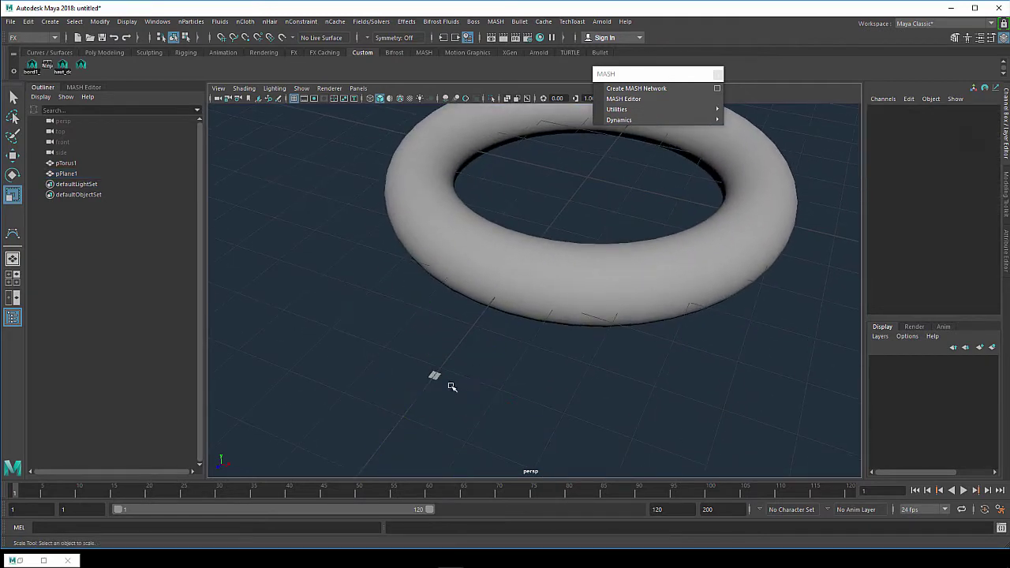
{"action": "left_click", "coordinate": [434, 377]}
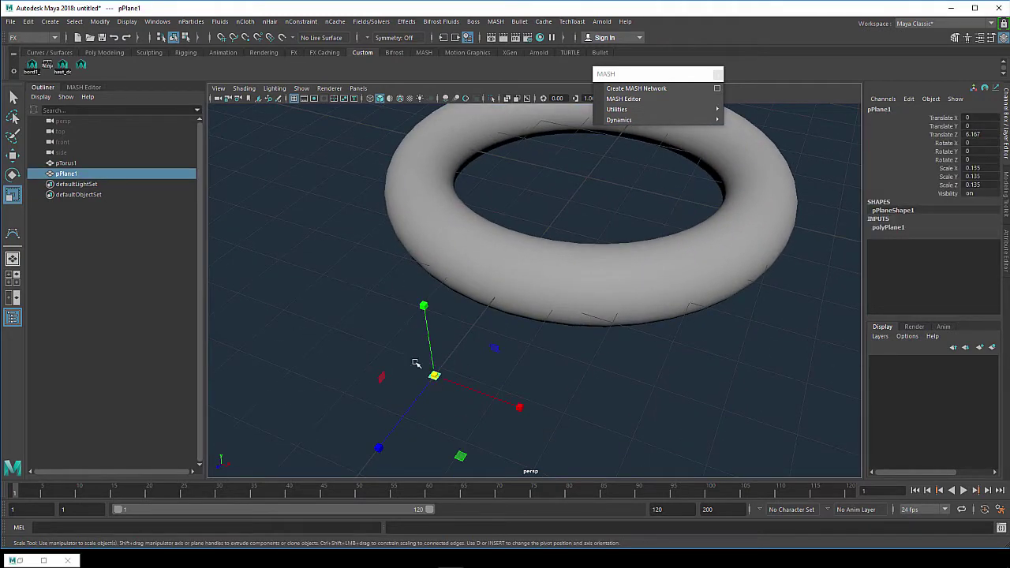
{"action": "scroll", "coordinate": [469, 361], "scroll_direction": "down", "scroll_amount": 2}
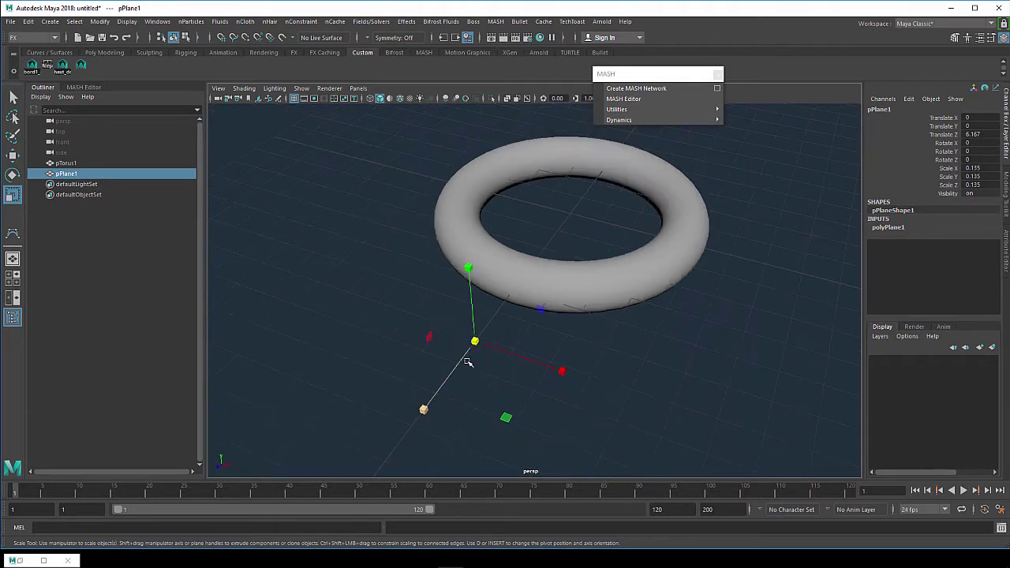
{"action": "scroll", "coordinate": [502, 351], "scroll_direction": "down", "scroll_amount": 1}
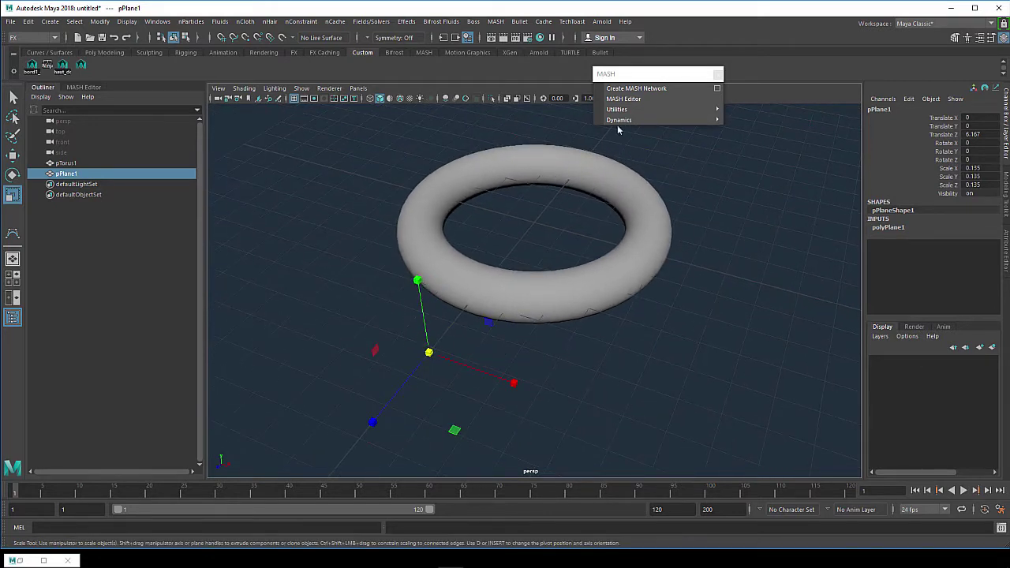
{"action": "mouse_move", "coordinate": [617, 109]}
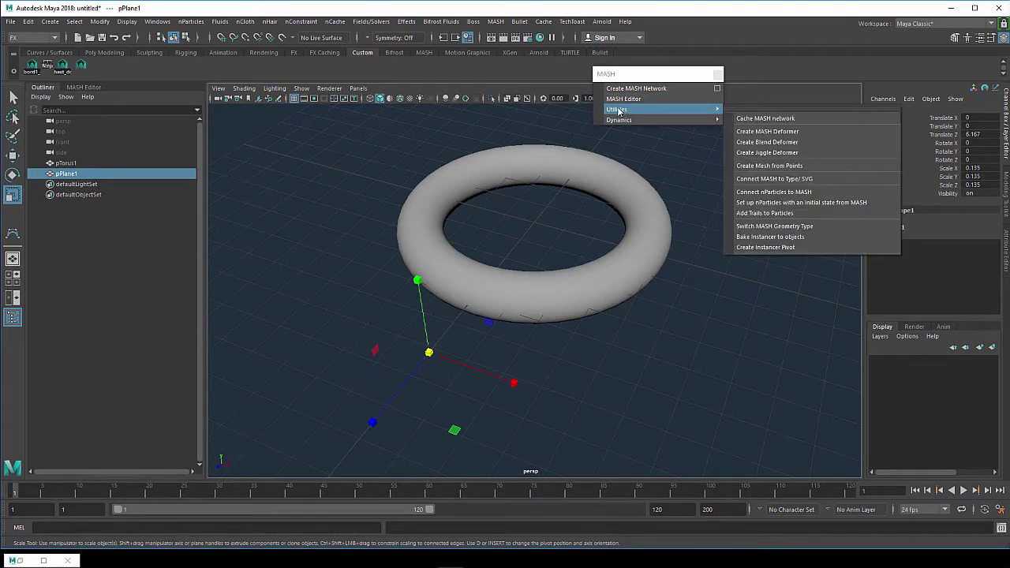
Step: Create a MASH network from the plane
{"action": "left_click", "coordinate": [653, 93]}
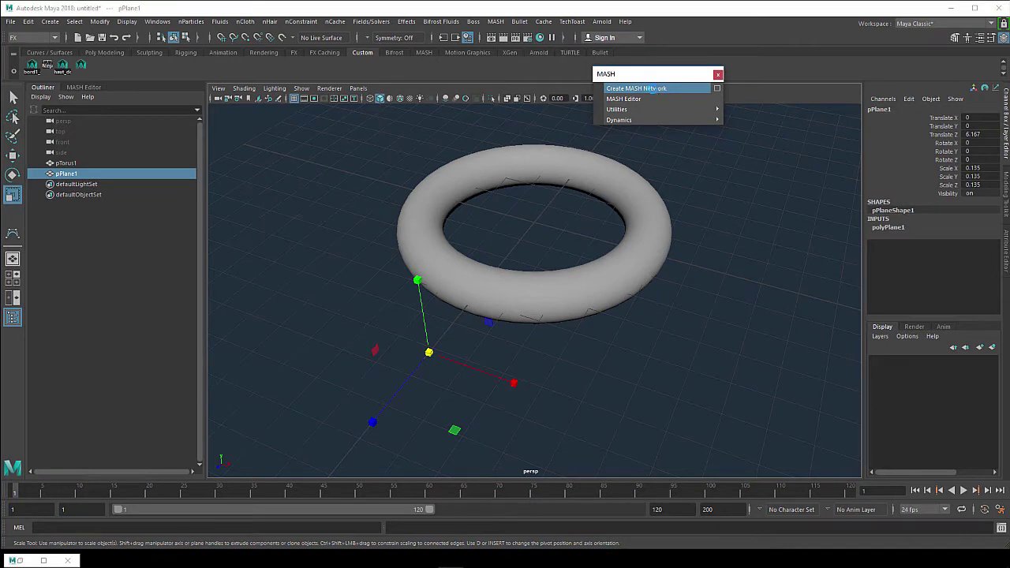
{"action": "left_click", "coordinate": [653, 90]}
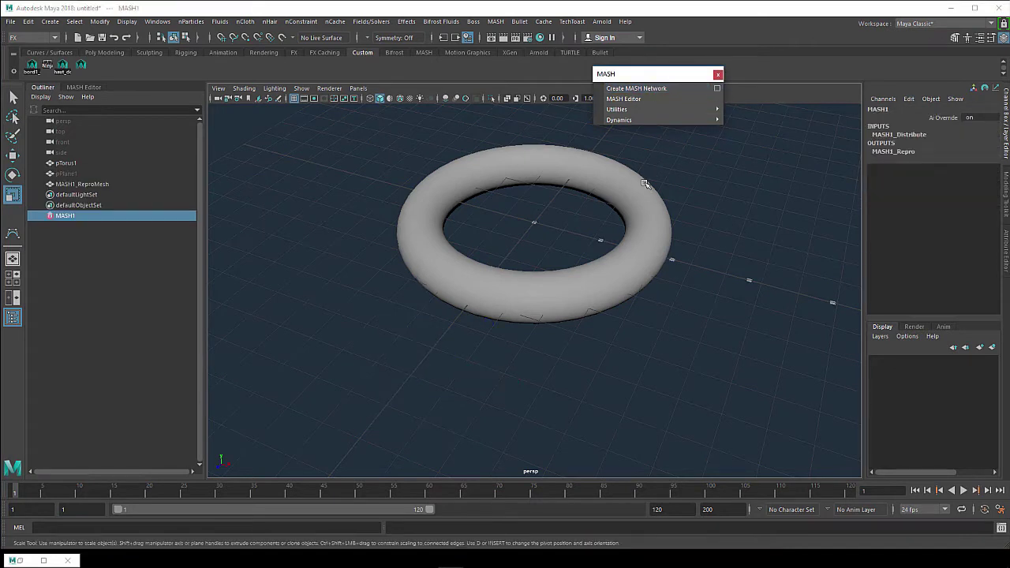
{"action": "mouse_move", "coordinate": [635, 305]}
{"action": "left_mouse_down", "text": "alt"}
{"action": "mouse_move", "coordinate": [518, 315]}
{"action": "mouse_move", "coordinate": [526, 323]}
{"action": "mouse_move", "coordinate": [446, 261]}
{"action": "left_mouse_up", "text": "alt"}
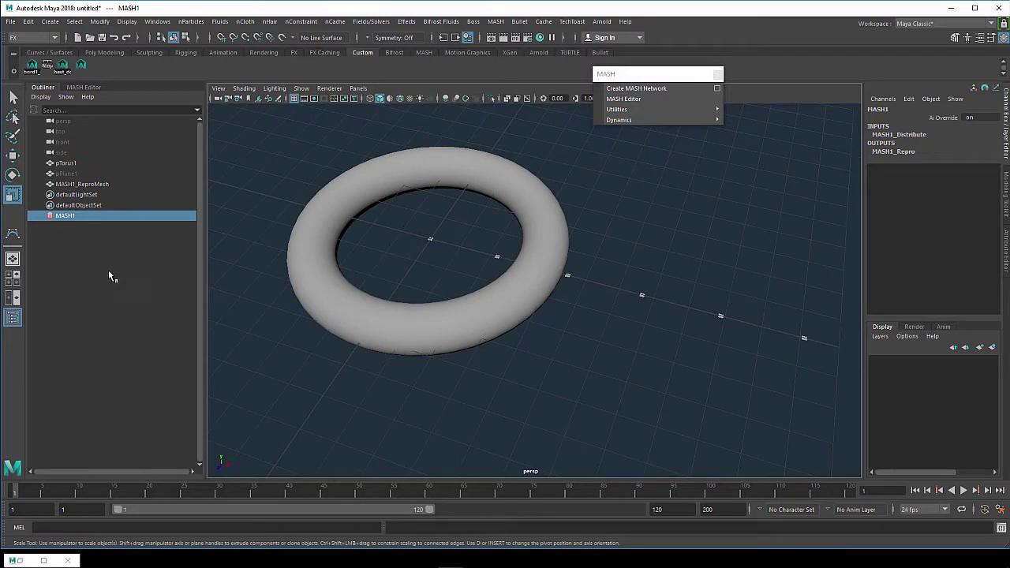
Step: Set MASH1_Distribute's distribution type to Mesh
{"action": "key", "text": "ctrl+a"}
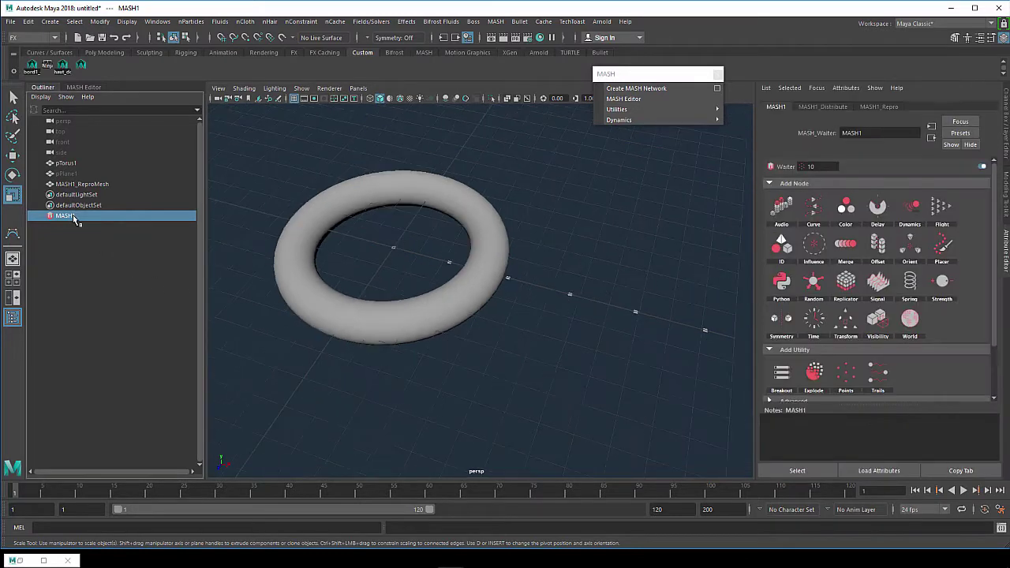
{"action": "left_click", "coordinate": [823, 107]}
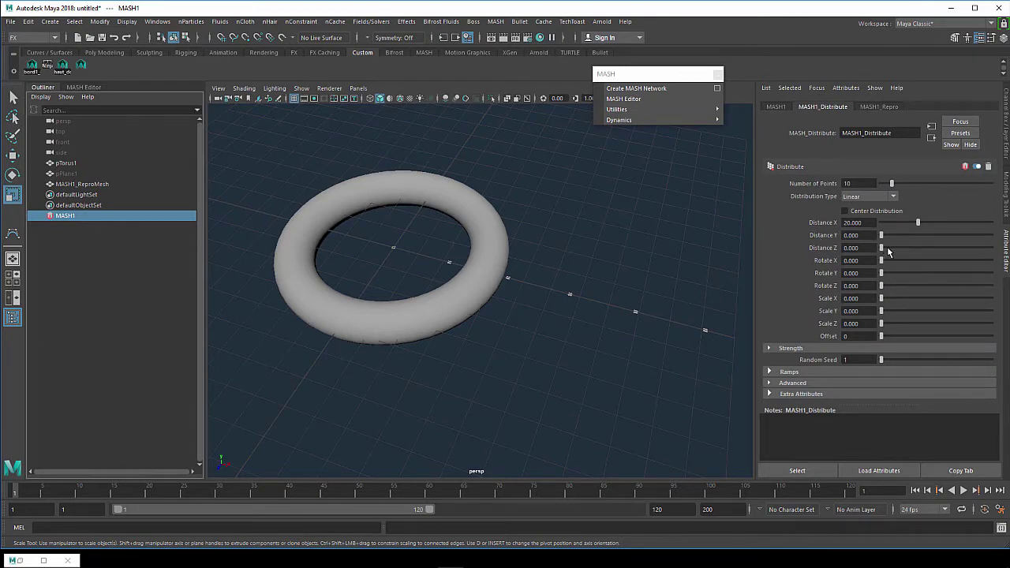
{"action": "left_click", "coordinate": [875, 198]}
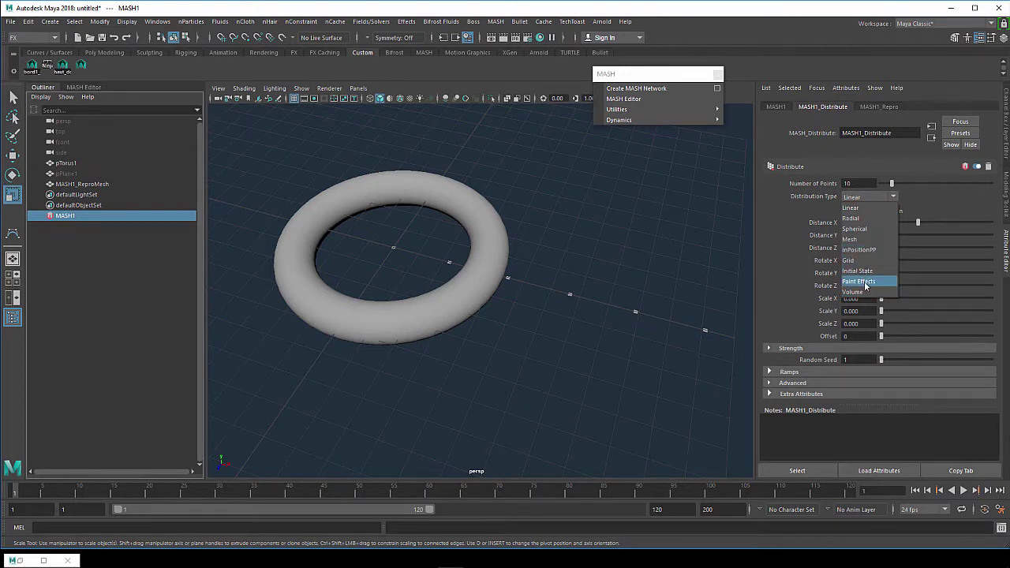
{"action": "left_click", "coordinate": [852, 239]}
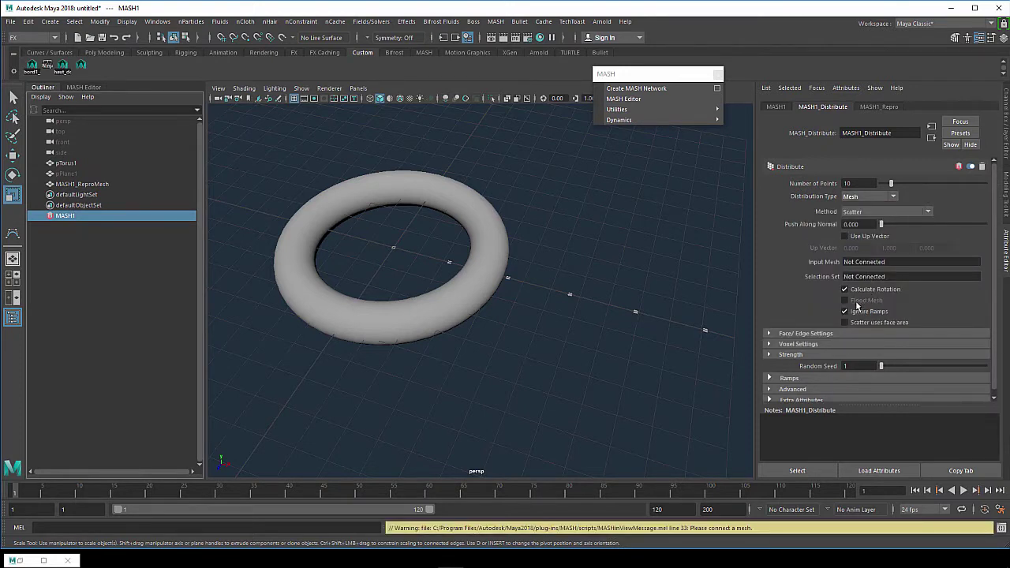
Step: Connect pTorus1 from the Outliner as the Input Mesh of MASH1_Distribute
{"action": "left_click", "coordinate": [674, 305]}
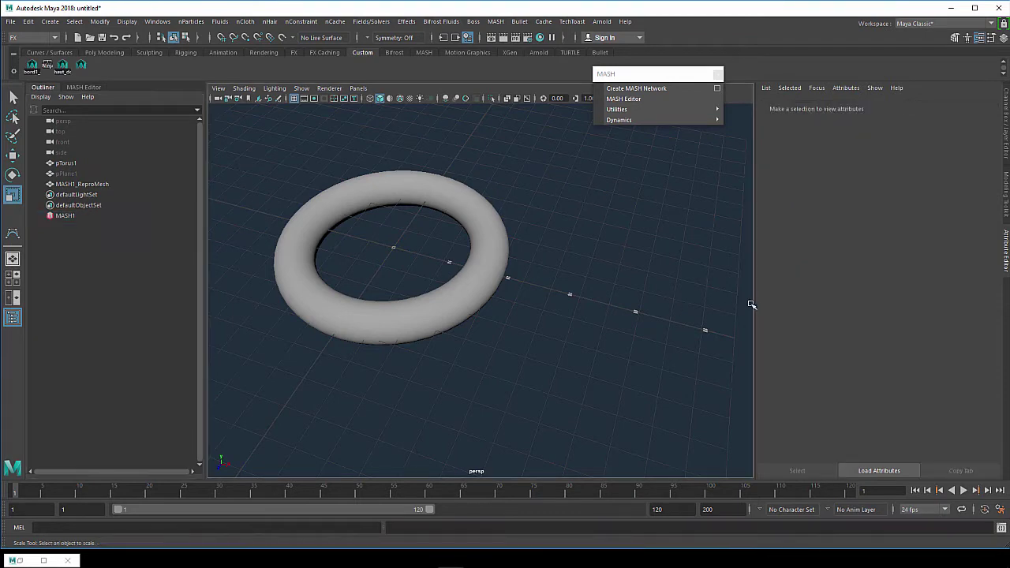
{"action": "left_click", "coordinate": [73, 216]}
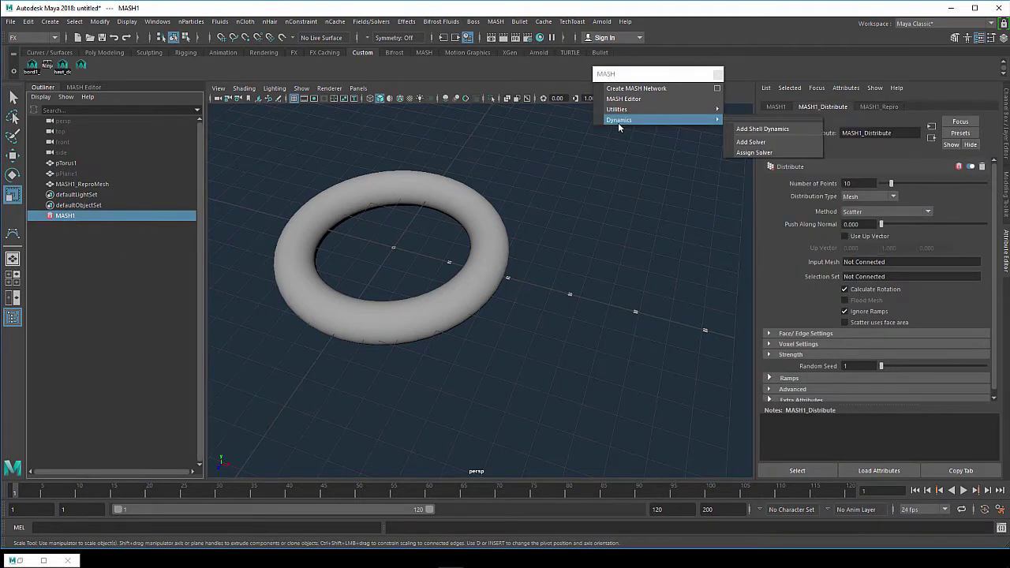
{"action": "left_click", "coordinate": [628, 101]}
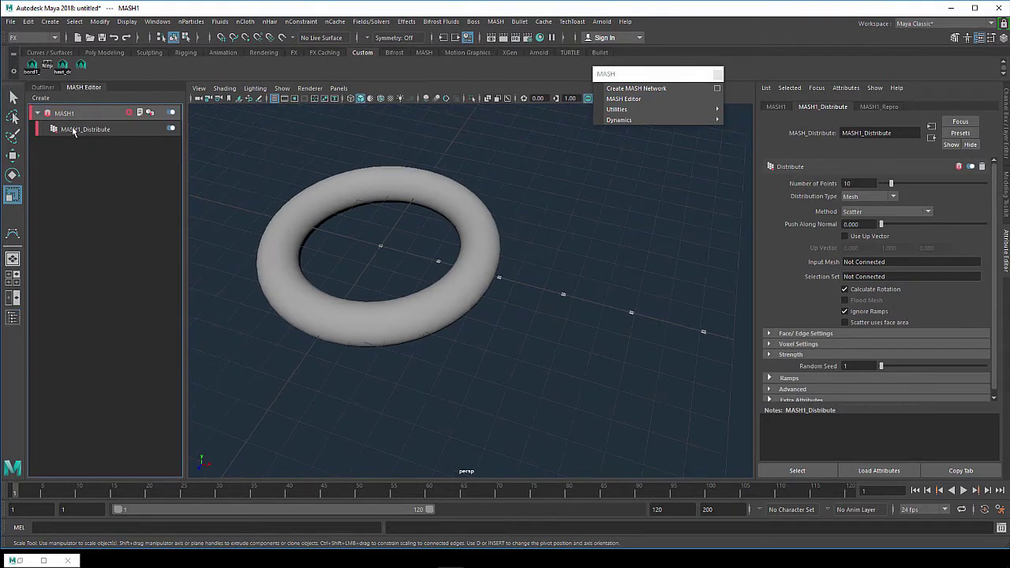
{"action": "left_click", "coordinate": [43, 87]}
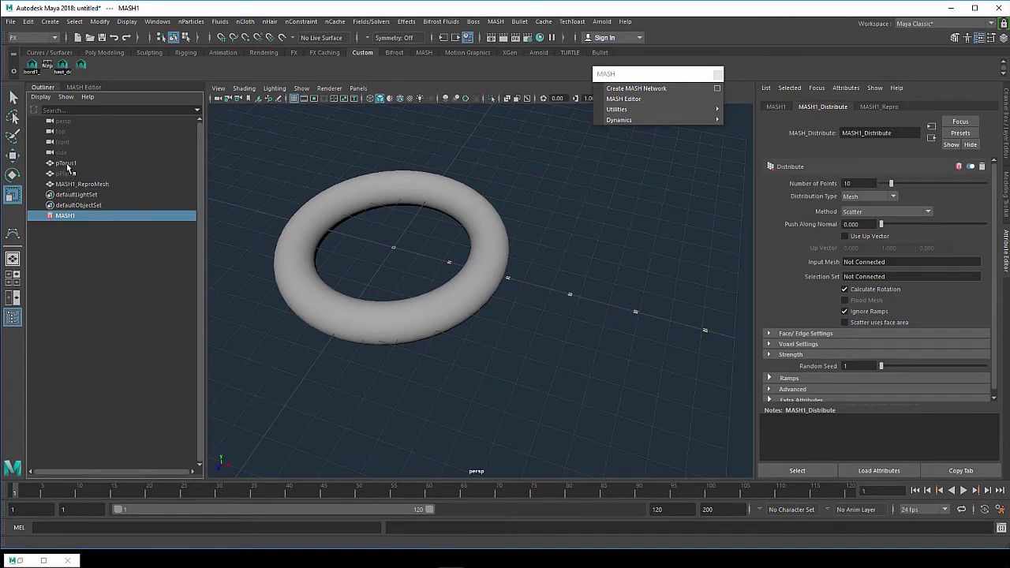
{"action": "mouse_move", "coordinate": [69, 166]}
{"action": "middle_mouse_down"}
{"action": "mouse_move", "coordinate": [879, 270]}
{"action": "mouse_move", "coordinate": [871, 260]}
{"action": "middle_mouse_up"}
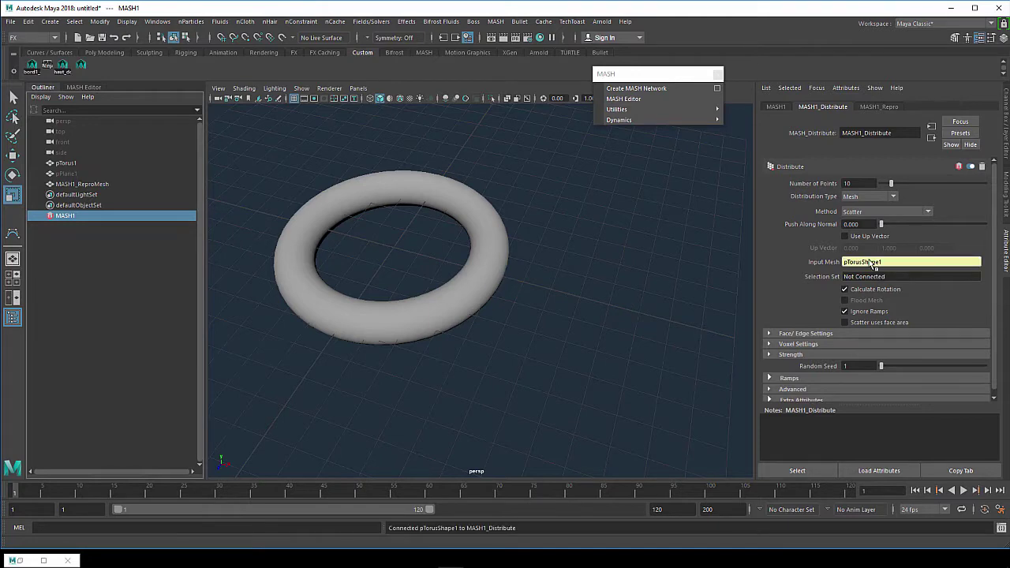
Step: Put the torus on a new display layer, layer1, and hide that layer
{"action": "left_click", "coordinate": [493, 286]}
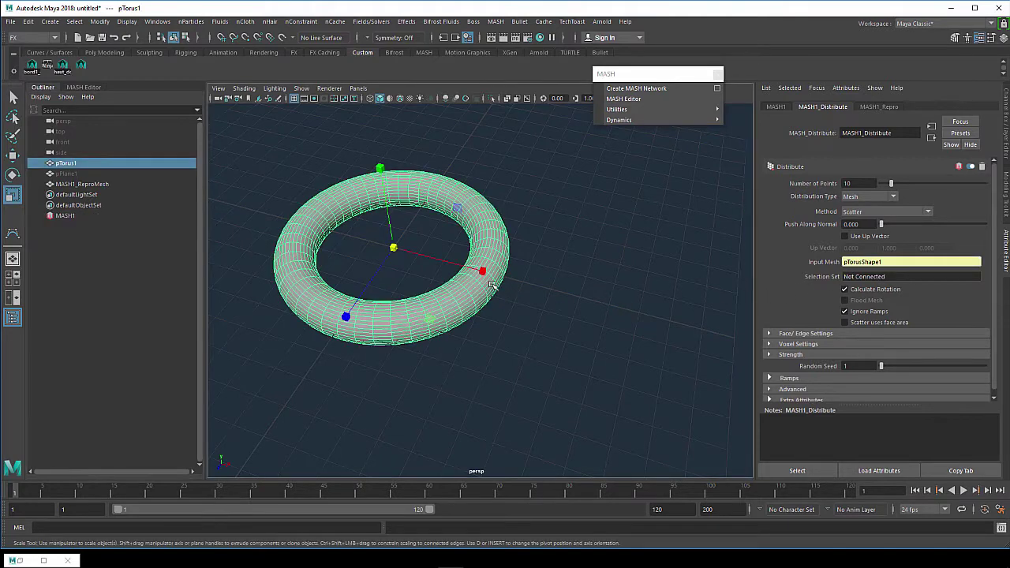
{"action": "left_click", "coordinate": [1004, 115]}
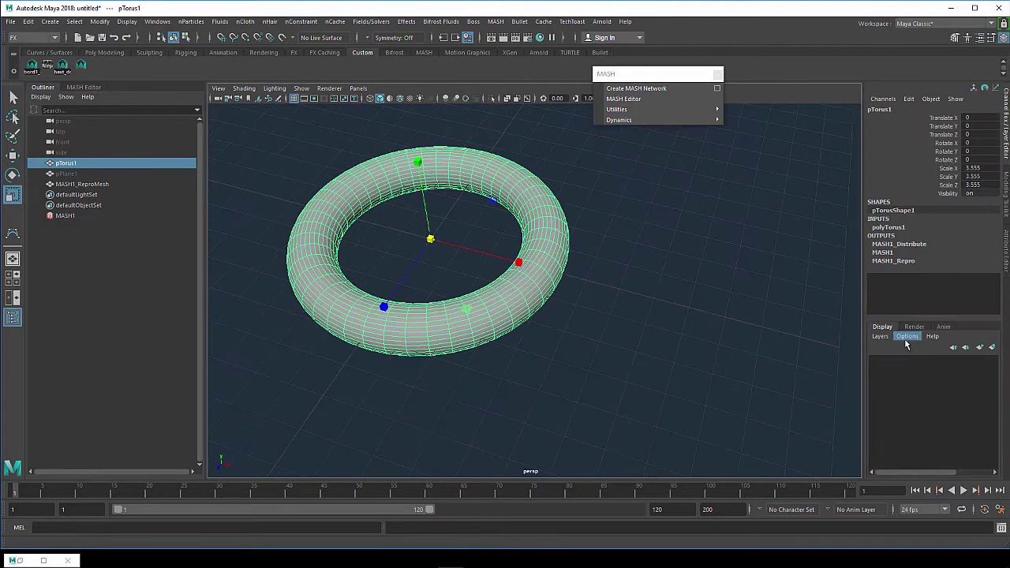
{"action": "left_click", "coordinate": [879, 336]}
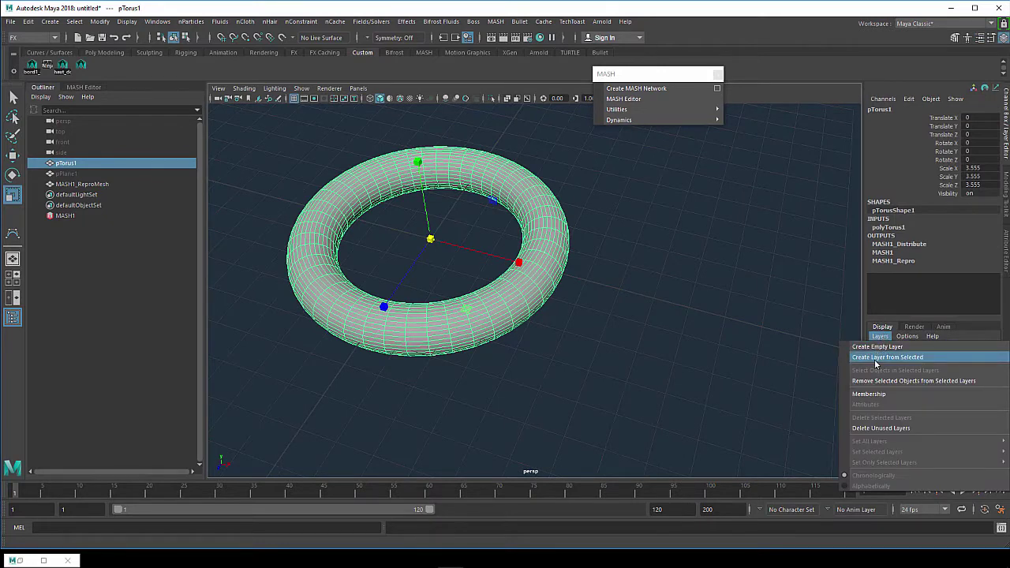
{"action": "left_click", "coordinate": [876, 357]}
{"action": "left_click", "coordinate": [874, 361]}
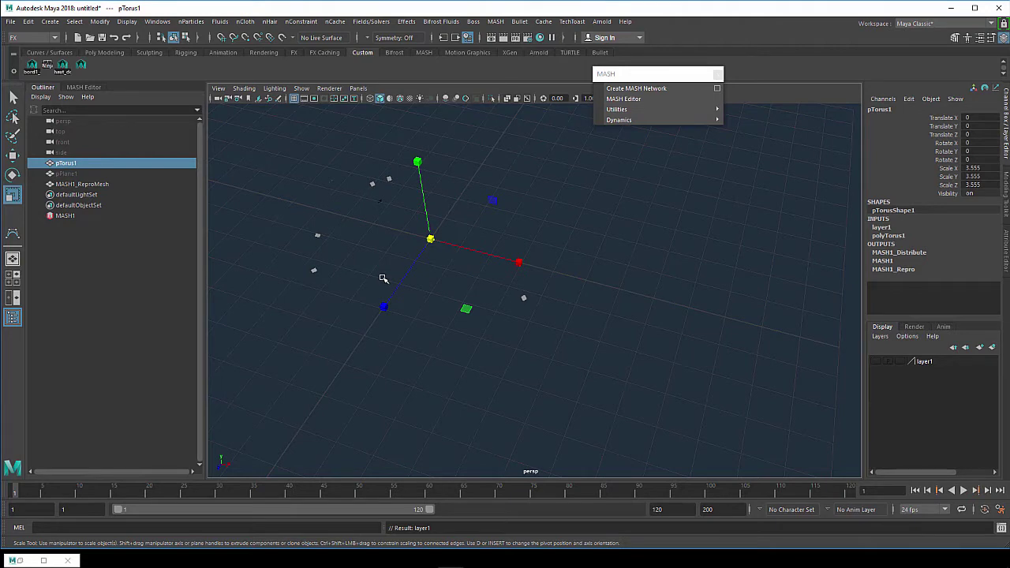
Step: Select MASH1 and show its attribute settings with Ctrl+A
{"action": "mouse_move", "coordinate": [388, 291]}
{"action": "left_mouse_down", "text": "alt"}
{"action": "mouse_move", "coordinate": [563, 264]}
{"action": "mouse_move", "coordinate": [417, 293]}
{"action": "left_mouse_up", "text": "alt"}
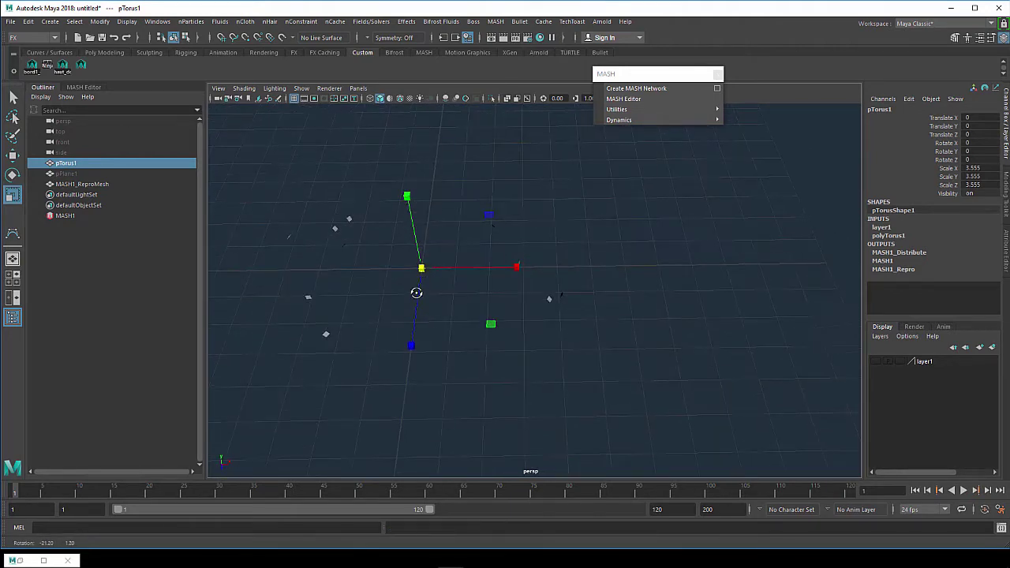
{"action": "middle_click_drag", "start_coordinate": [417, 296], "coordinate": [460, 297], "text": "alt"}
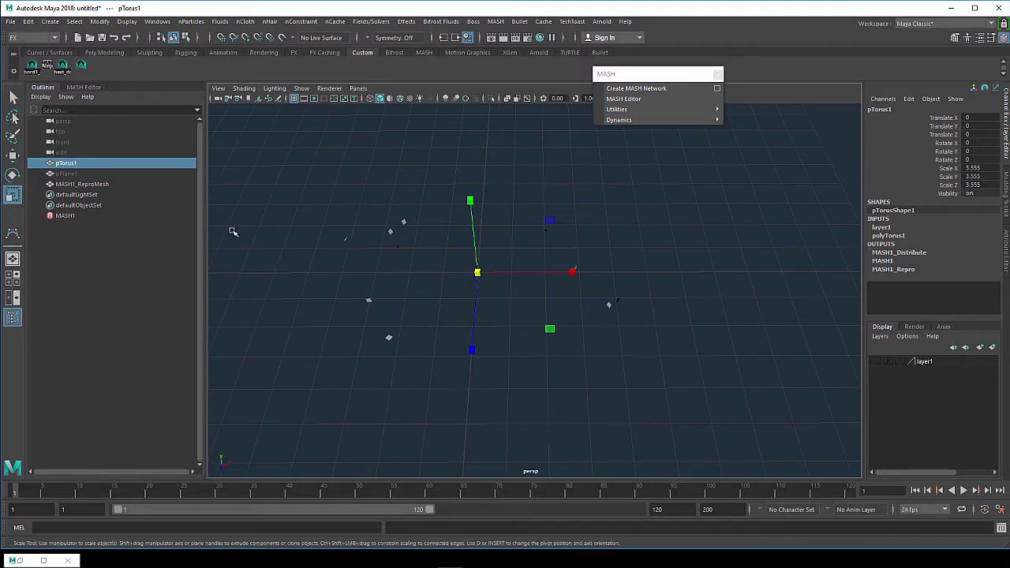
{"action": "left_click", "coordinate": [66, 216]}
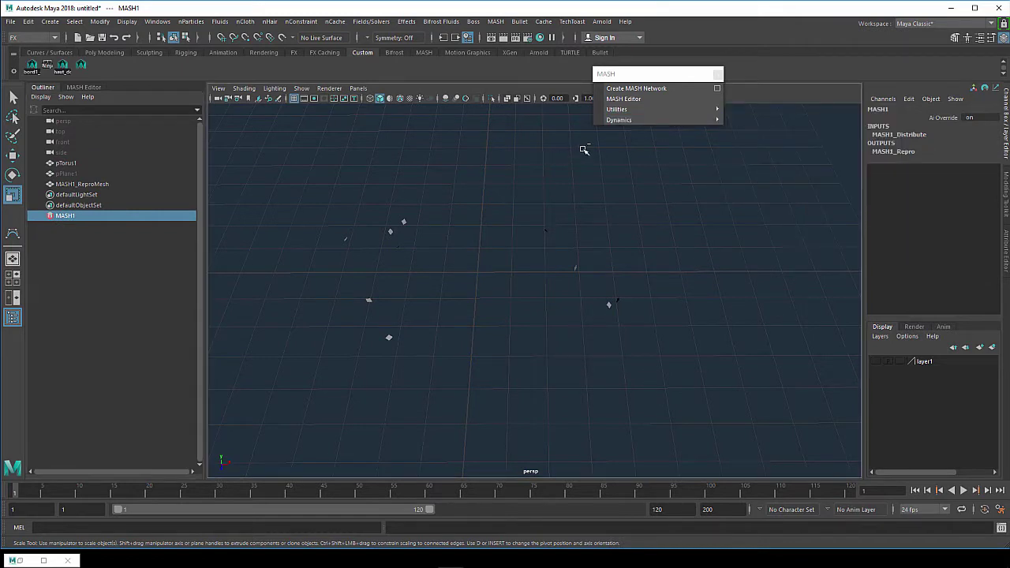
{"action": "key", "text": "ctrl+a"}
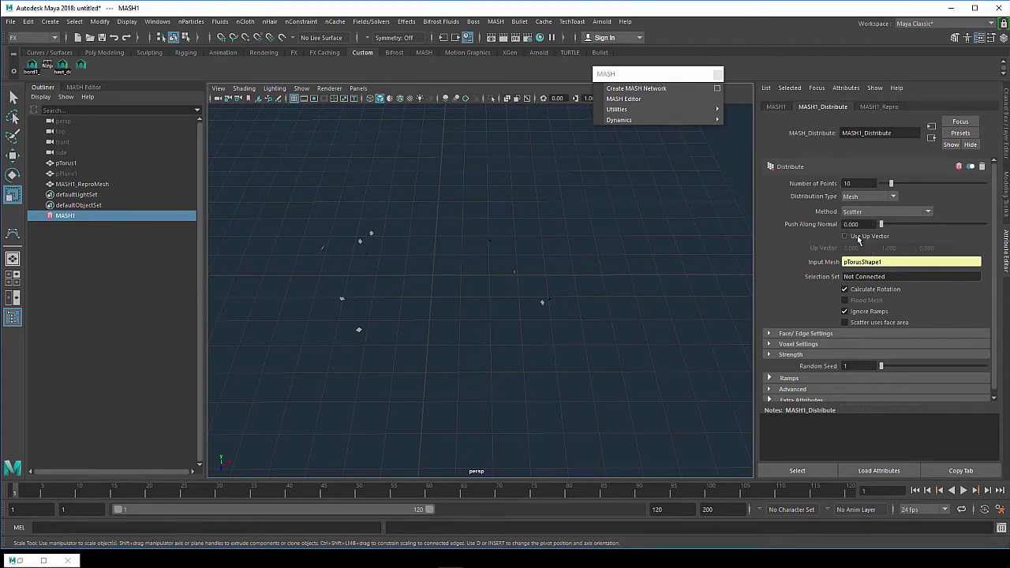
Step: Set MASH1_Distribute to Mesh with the Face Centre method and 100 points
{"action": "mouse_move", "coordinate": [894, 184]}
{"action": "left_mouse_down"}
{"action": "mouse_move", "coordinate": [995, 189]}
{"action": "mouse_move", "coordinate": [860, 184]}
{"action": "left_mouse_up"}
{"action": "left_click", "coordinate": [863, 203]}
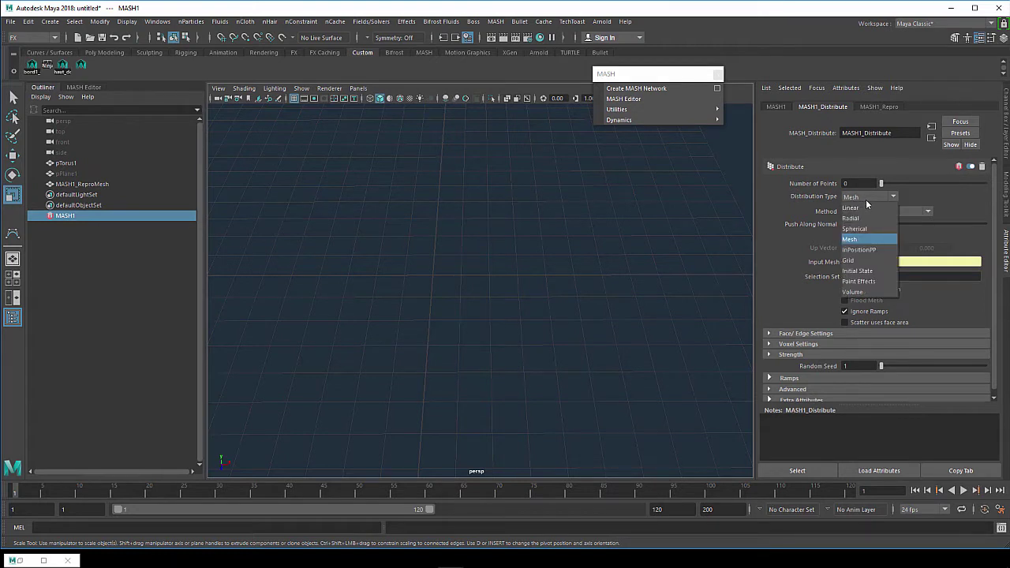
{"action": "left_click", "coordinate": [866, 199]}
{"action": "left_click", "coordinate": [859, 213]}
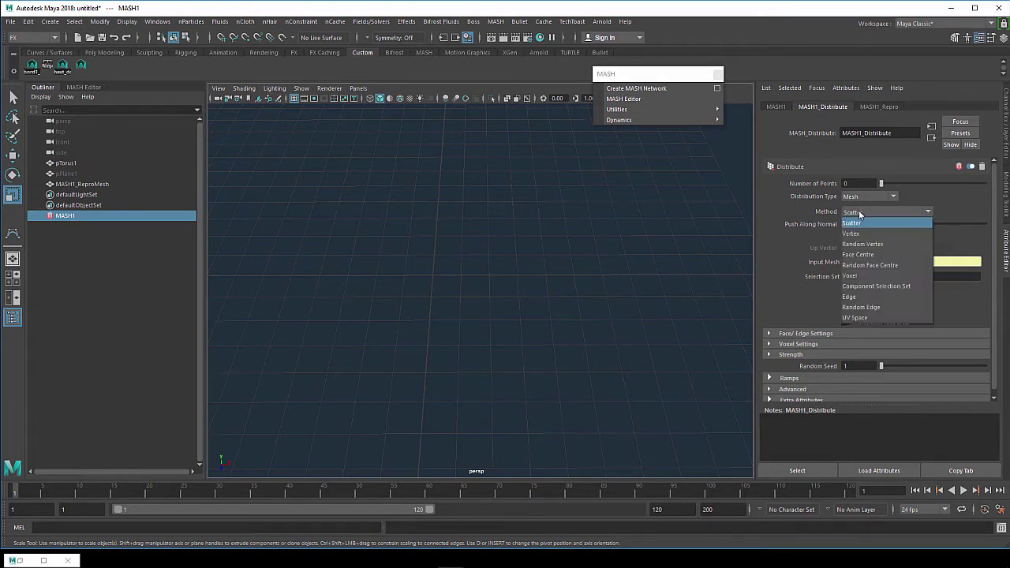
{"action": "left_click", "coordinate": [864, 255]}
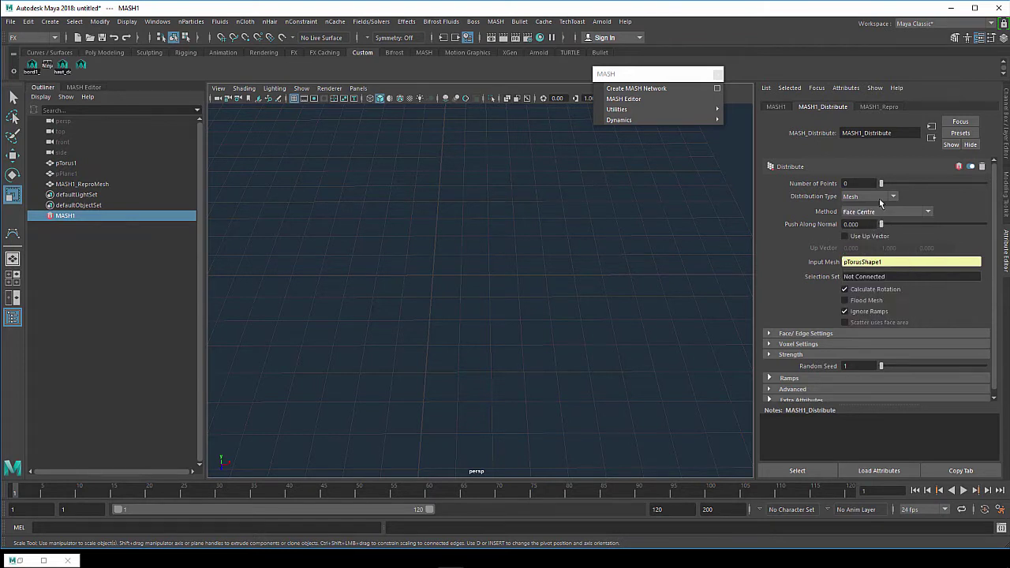
{"action": "left_click_drag", "start_coordinate": [881, 185], "coordinate": [995, 189]}
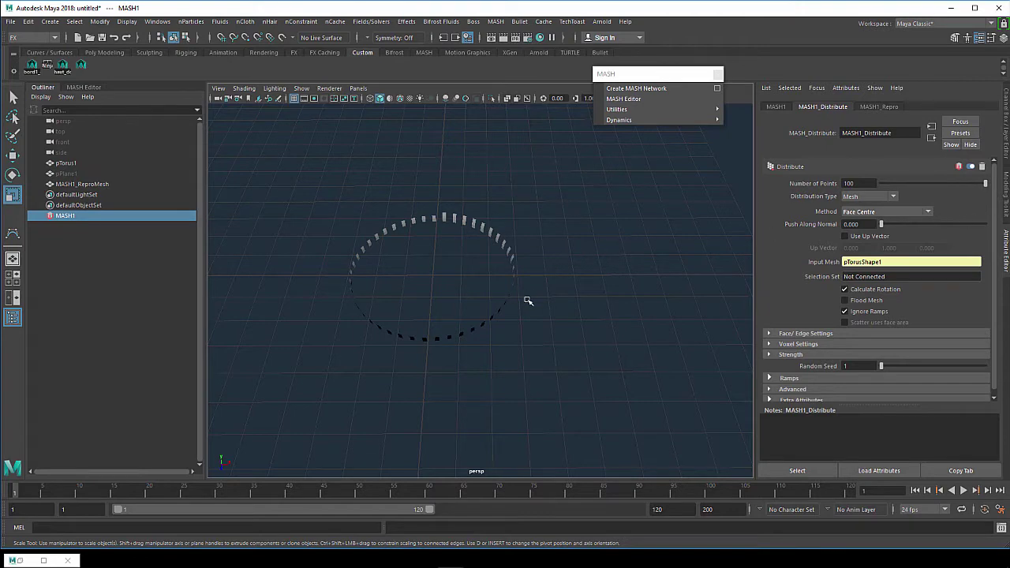
Step: Set the Number of Points to 2000, then drag it up to 4000
{"action": "left_click_drag", "start_coordinate": [528, 313], "coordinate": [553, 281], "text": "alt"}
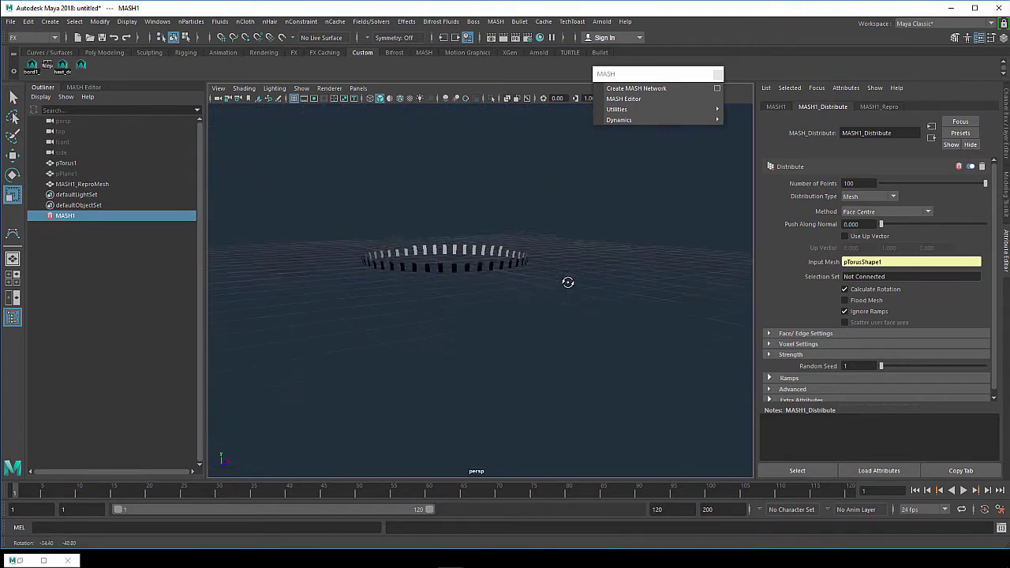
{"action": "right_click_drag", "start_coordinate": [553, 281], "coordinate": [590, 319], "text": "alt"}
{"action": "left_click_drag", "start_coordinate": [590, 318], "coordinate": [586, 326], "text": "alt"}
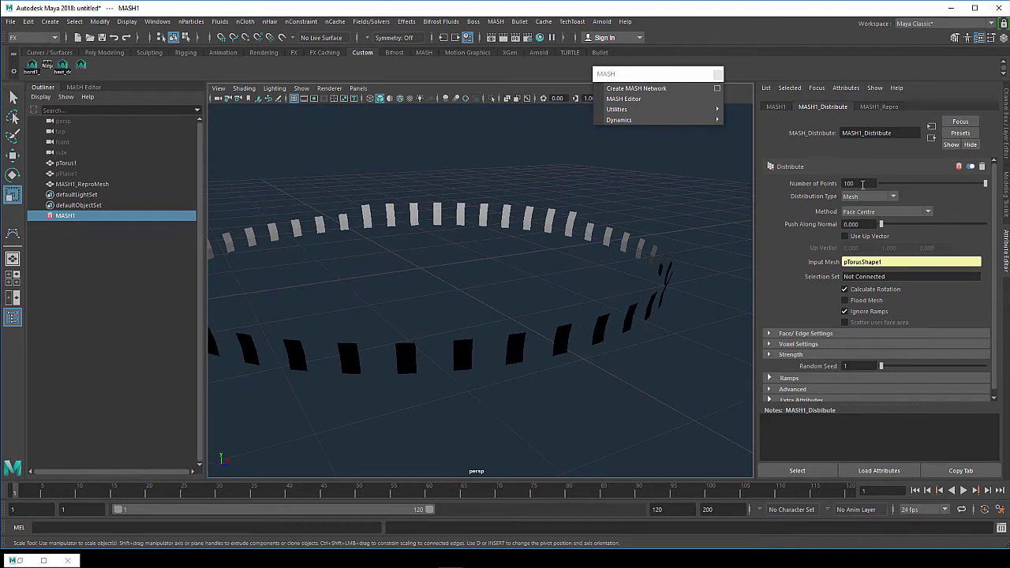
{"action": "left_click_drag", "start_coordinate": [863, 184], "coordinate": [825, 185]}
{"action": "type", "text": "500"}
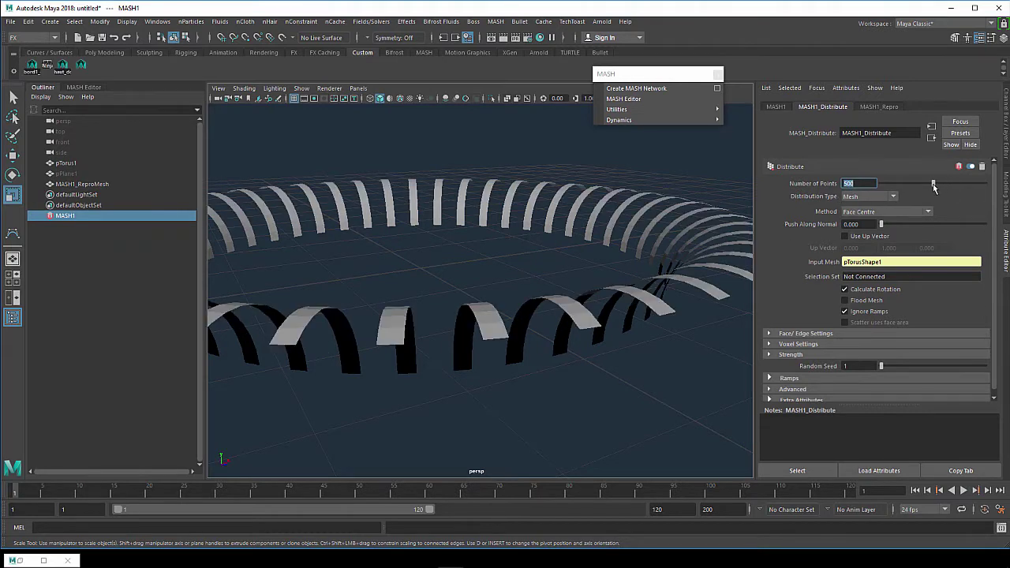
{"action": "mouse_move", "coordinate": [934, 186]}
{"action": "left_mouse_down"}
{"action": "mouse_move", "coordinate": [896, 197]}
{"action": "mouse_move", "coordinate": [986, 184]}
{"action": "left_mouse_up"}
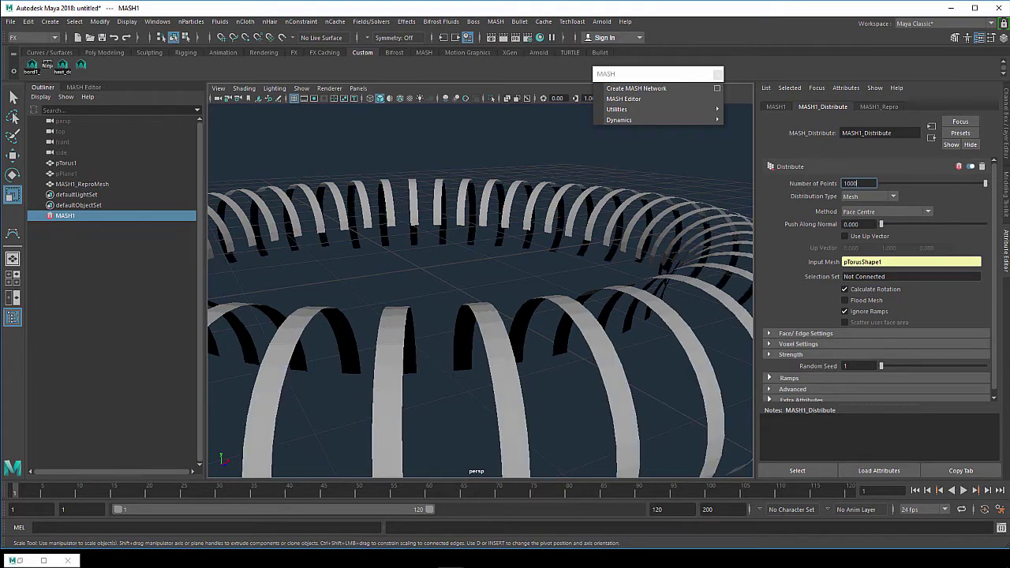
{"action": "mouse_move", "coordinate": [621, 239]}
{"action": "left_mouse_down", "text": "alt"}
{"action": "mouse_move", "coordinate": [548, 225]}
{"action": "mouse_move", "coordinate": [619, 242]}
{"action": "mouse_move", "coordinate": [629, 258]}
{"action": "left_mouse_up", "text": "alt"}
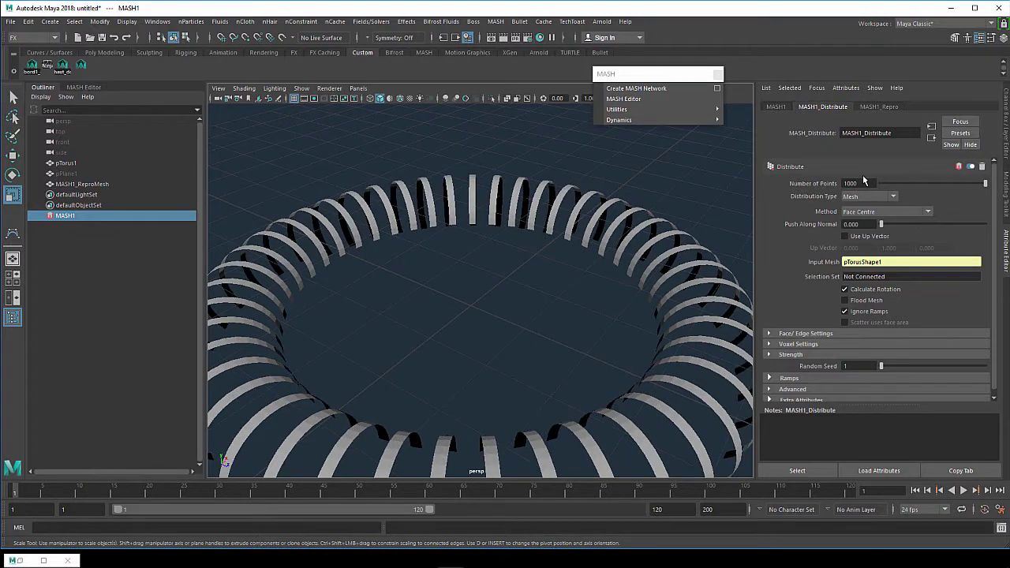
{"action": "double_click", "coordinate": [863, 183]}
{"action": "key", "text": "Return"}
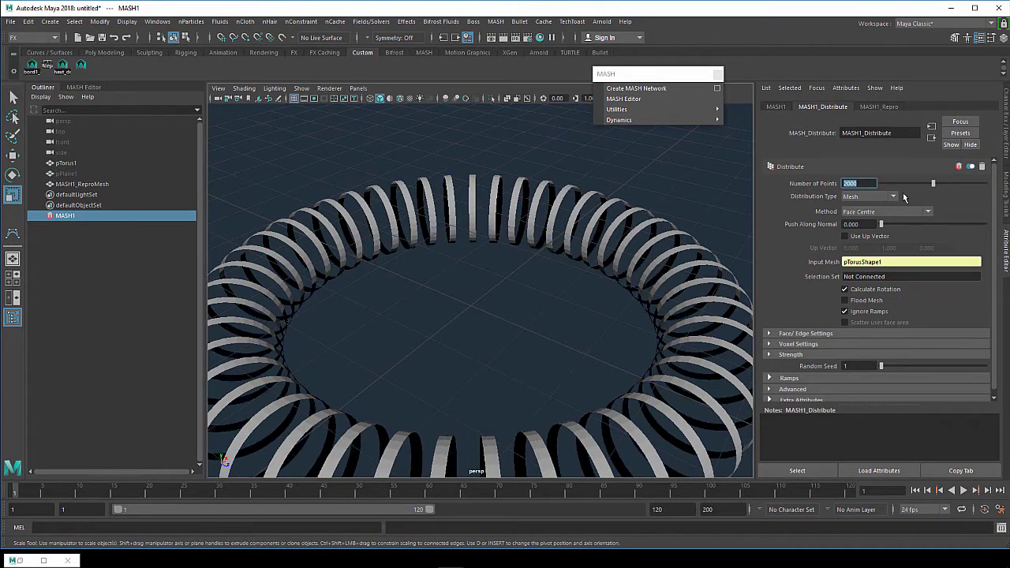
{"action": "mouse_move", "coordinate": [933, 183]}
{"action": "left_mouse_down"}
{"action": "mouse_move", "coordinate": [887, 185]}
{"action": "mouse_move", "coordinate": [985, 184]}
{"action": "left_mouse_up"}
Step: Switch the method to Random Face Centre with 4000 points
{"action": "left_click", "coordinate": [886, 211]}
{"action": "left_click", "coordinate": [873, 267]}
{"action": "left_click_drag", "start_coordinate": [895, 184], "coordinate": [998, 191]}
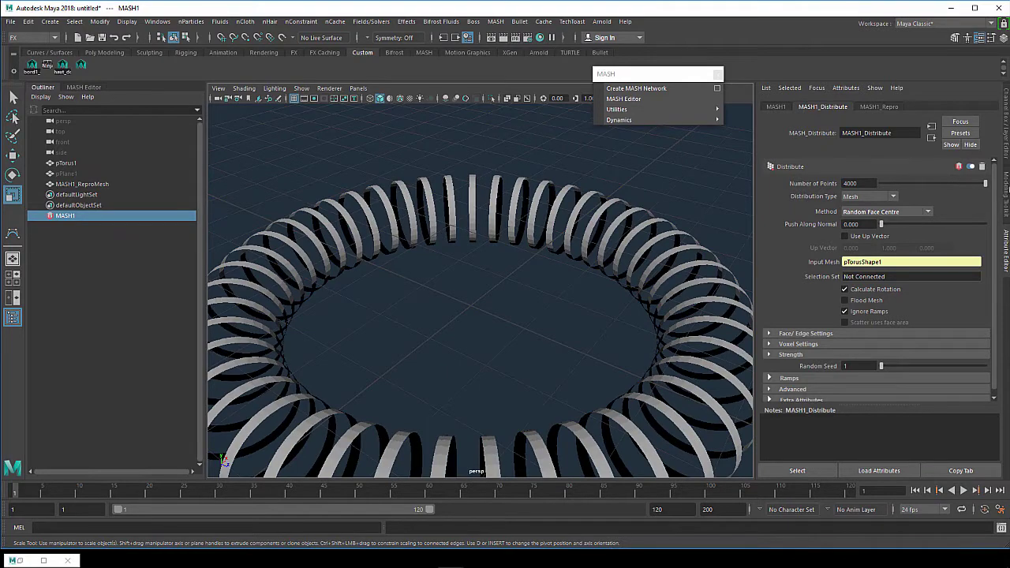
{"action": "scroll", "coordinate": [663, 213], "scroll_direction": "down", "scroll_amount": 2}
{"action": "scroll", "coordinate": [607, 229], "scroll_direction": "down", "scroll_amount": 1}
{"action": "scroll", "coordinate": [600, 236], "scroll_direction": "down", "scroll_amount": 1}
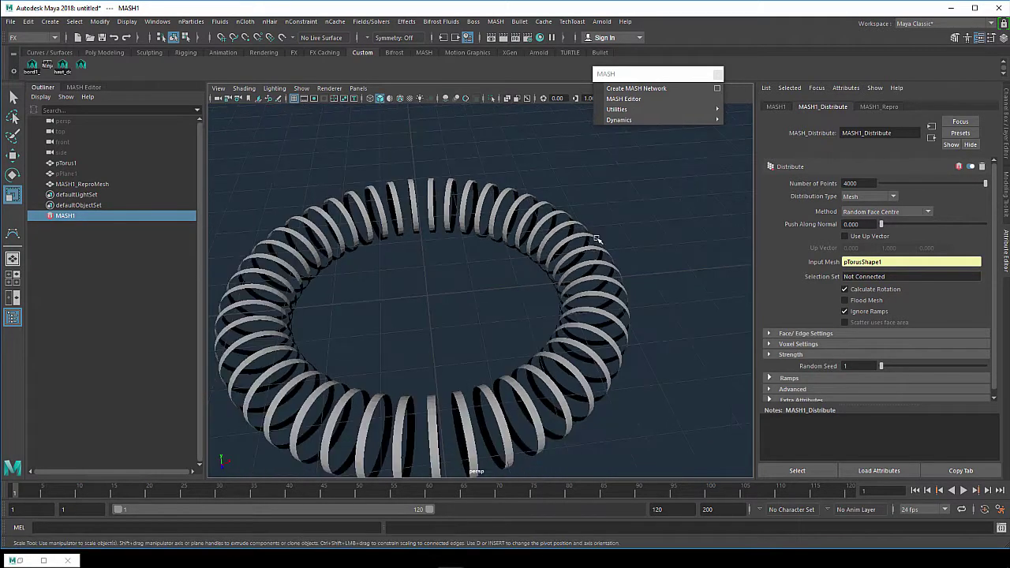
{"action": "scroll", "coordinate": [627, 196], "scroll_direction": "down", "scroll_amount": 2}
{"action": "mouse_move", "coordinate": [627, 195]}
{"action": "left_mouse_down", "text": "alt"}
{"action": "mouse_move", "coordinate": [654, 187]}
{"action": "mouse_move", "coordinate": [688, 210]}
{"action": "mouse_move", "coordinate": [653, 218]}
{"action": "left_mouse_up", "text": "alt"}
Step: Return the method to Face Centre and show the main MASH1 network settings
{"action": "left_click", "coordinate": [911, 214]}
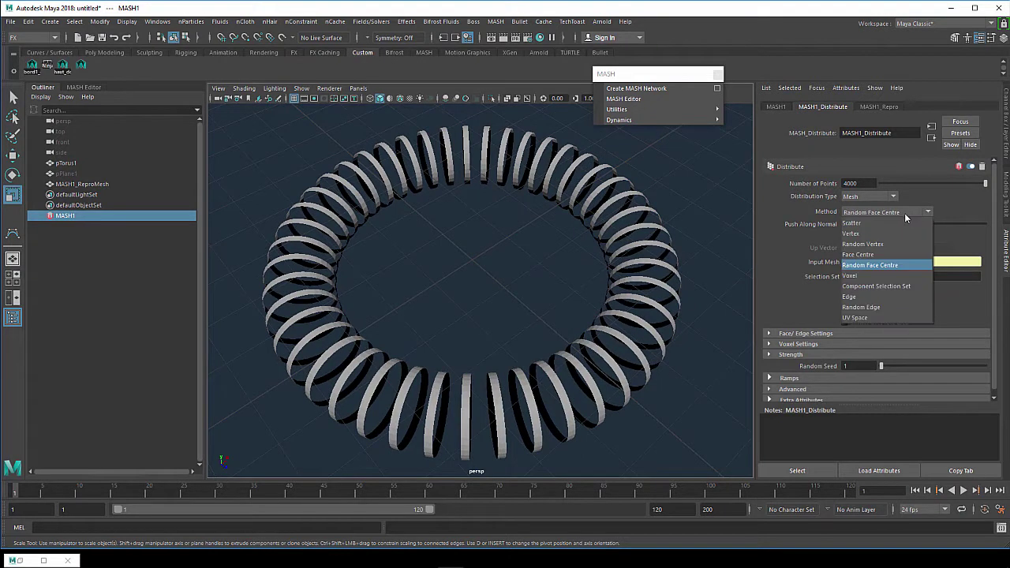
{"action": "left_click", "coordinate": [870, 256]}
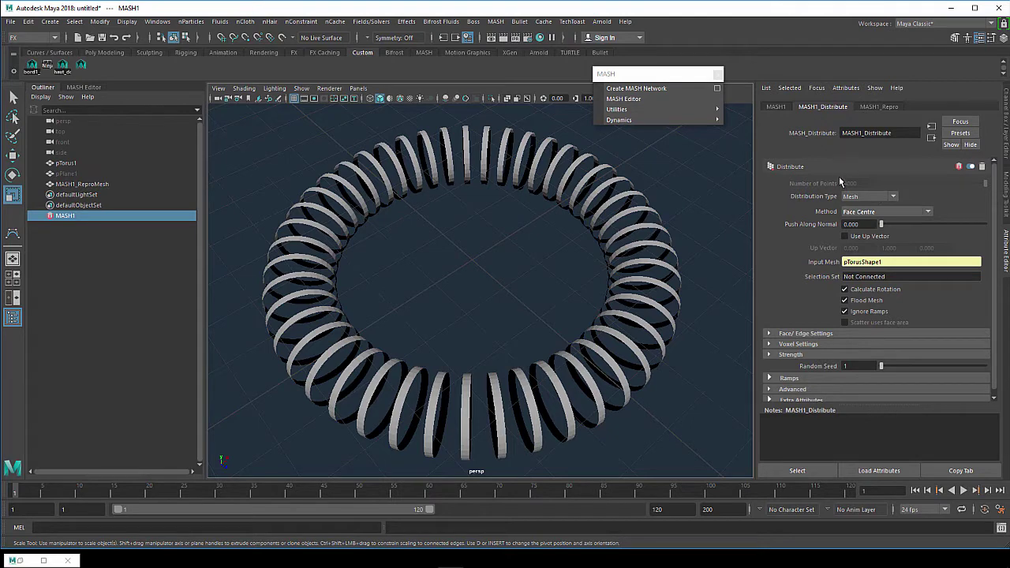
{"action": "left_click", "coordinate": [777, 108]}
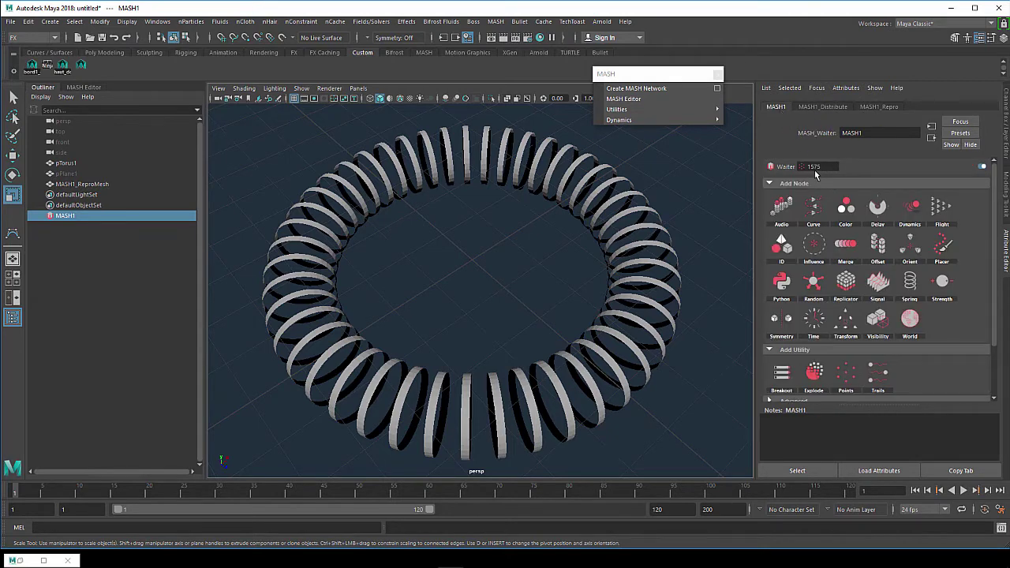
Step: Select pTorus1 and toggle layer1's visibility back on so the torus shows
{"action": "left_click", "coordinate": [817, 107]}
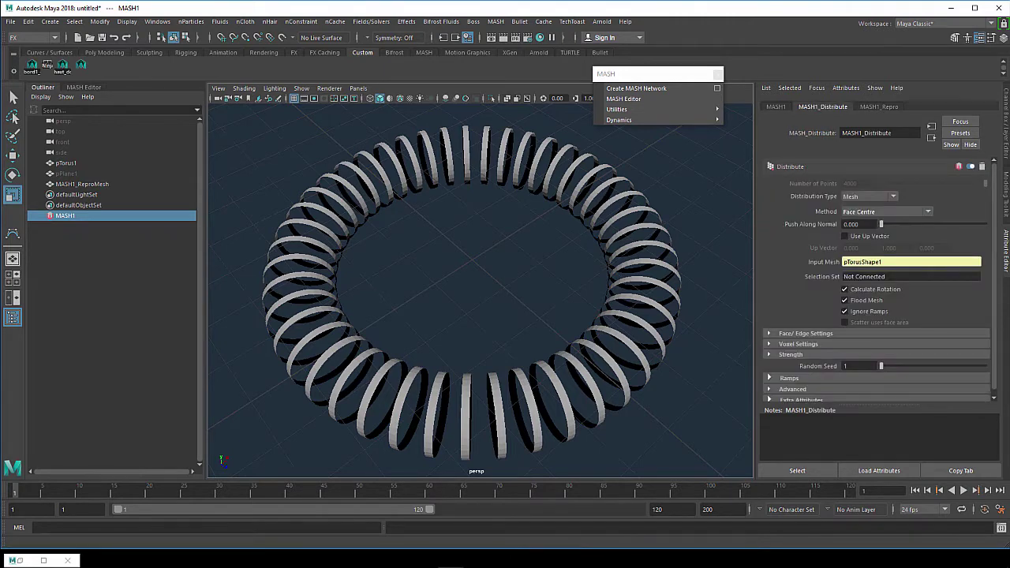
{"action": "left_click", "coordinate": [66, 162]}
{"action": "key", "text": "ctrl+a"}
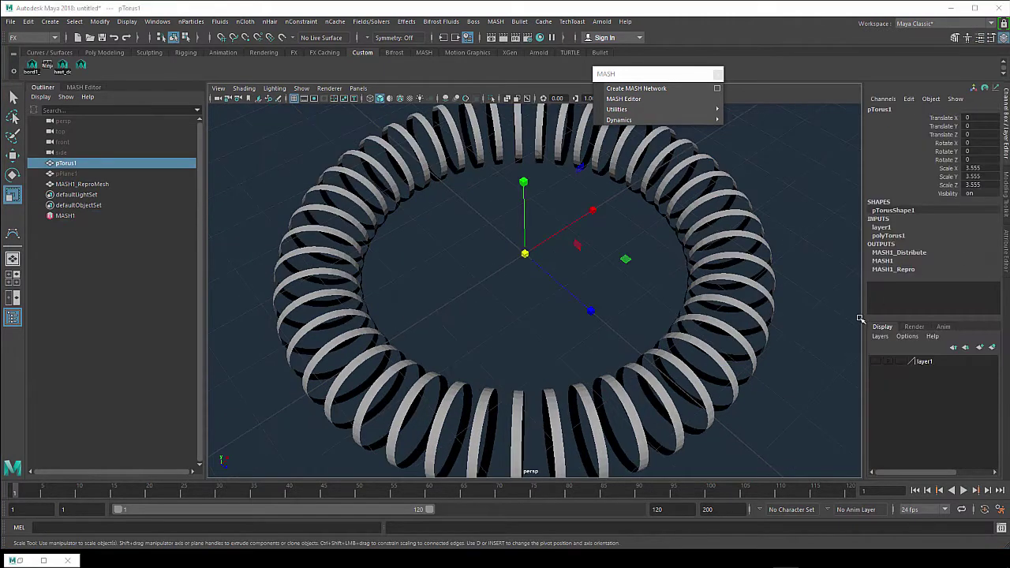
{"action": "left_click", "coordinate": [875, 361]}
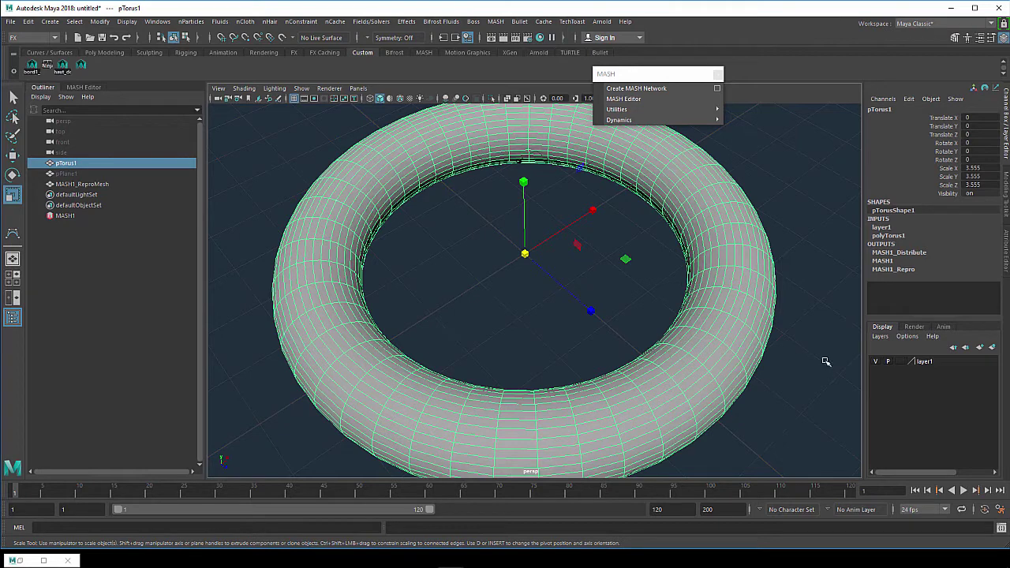
{"action": "left_click", "coordinate": [874, 362]}
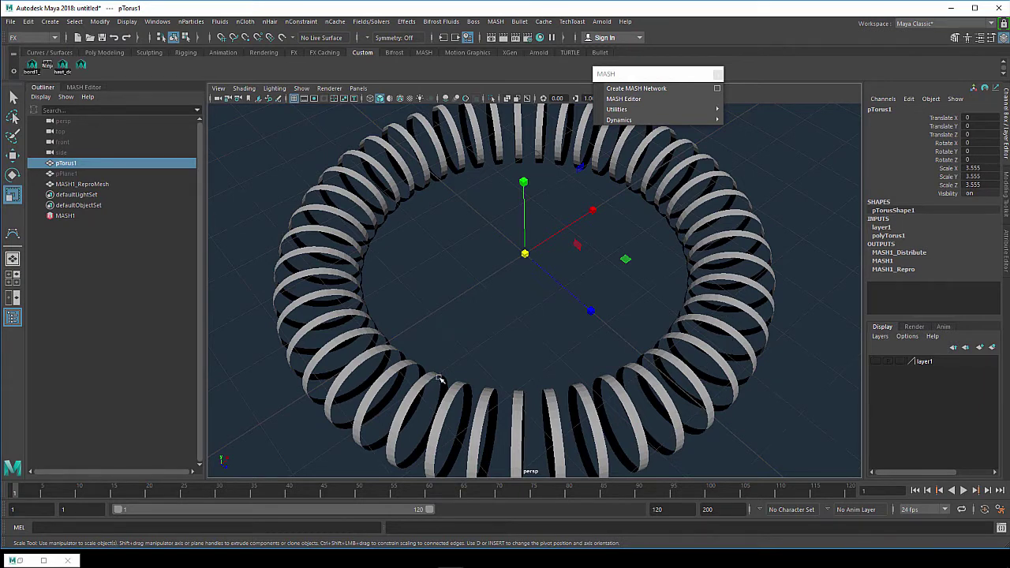
{"action": "left_click", "coordinate": [878, 361]}
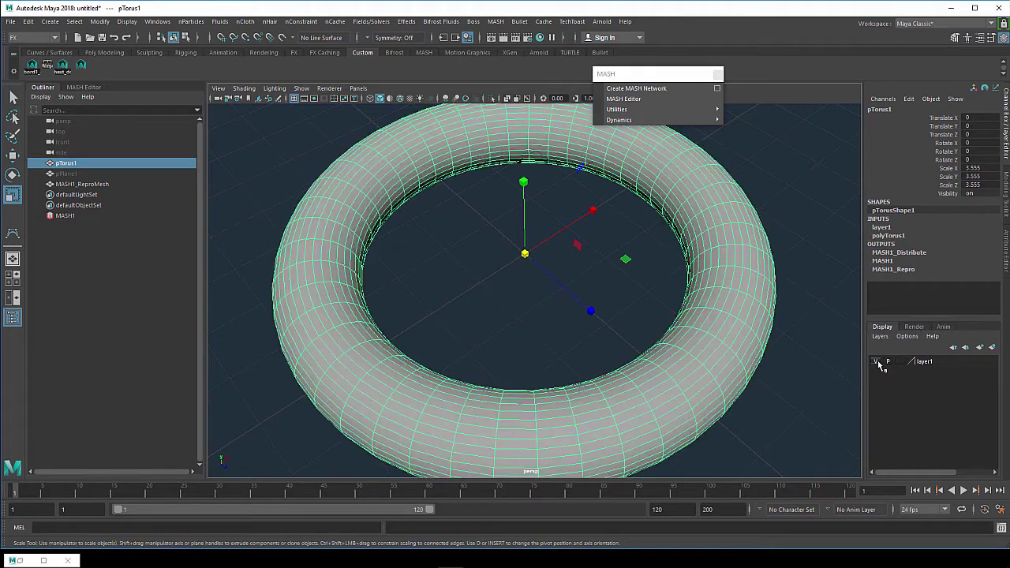
Step: Expand polyTorus1 and set Subdivisions Axis to 160, toggling the mesh to check the rings
{"action": "left_click", "coordinate": [890, 237]}
{"action": "double_click", "coordinate": [967, 269]}
{"action": "type", "text": "90"}
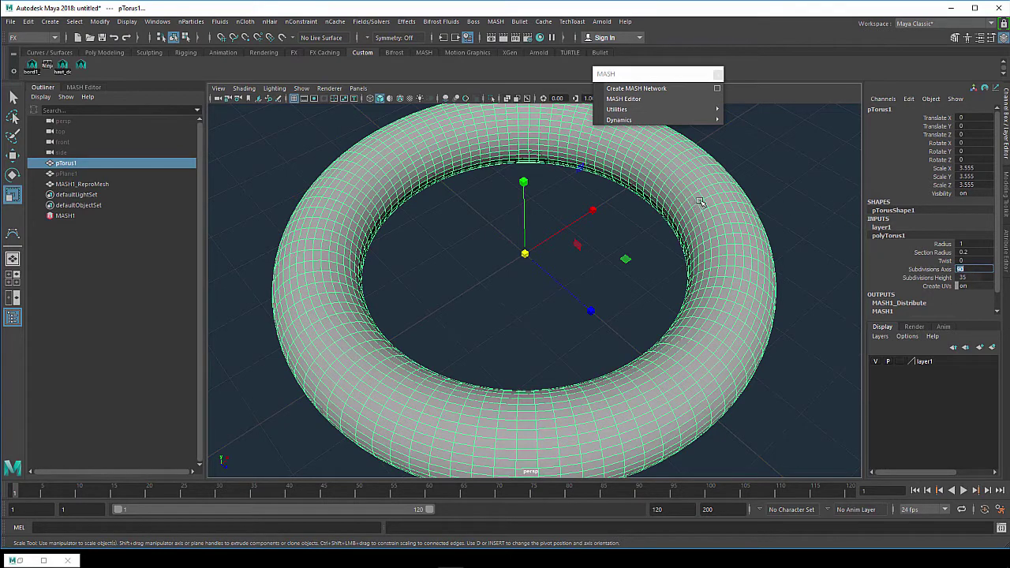
{"action": "left_click", "coordinate": [875, 361]}
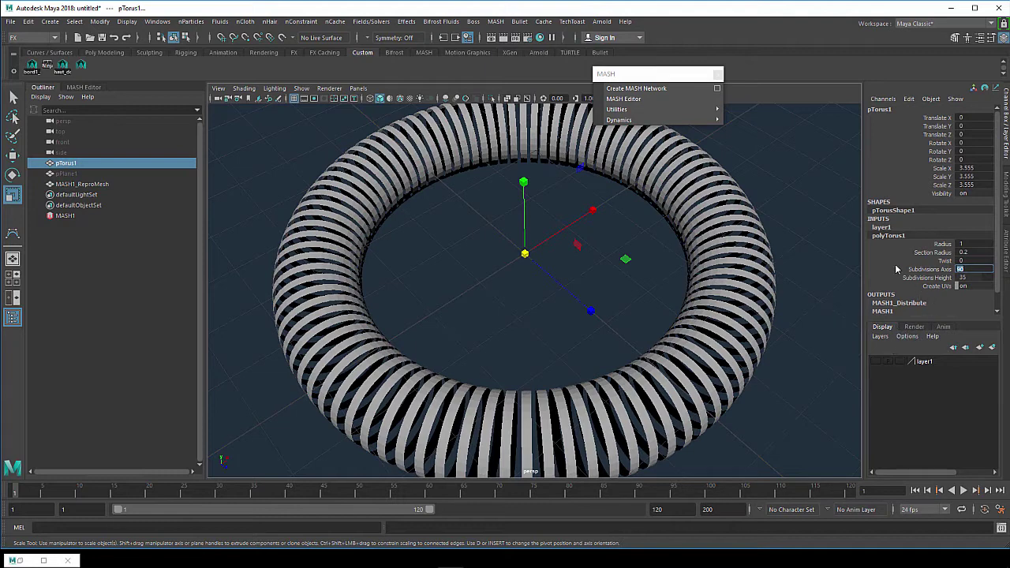
{"action": "left_click", "coordinate": [875, 360]}
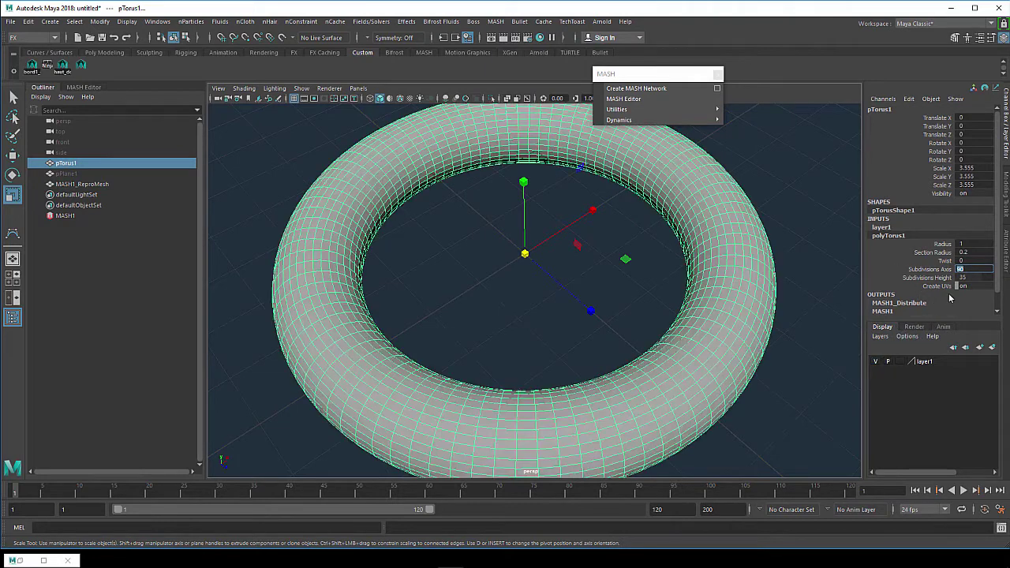
{"action": "type", "text": "160"}
{"action": "key", "text": "Return"}
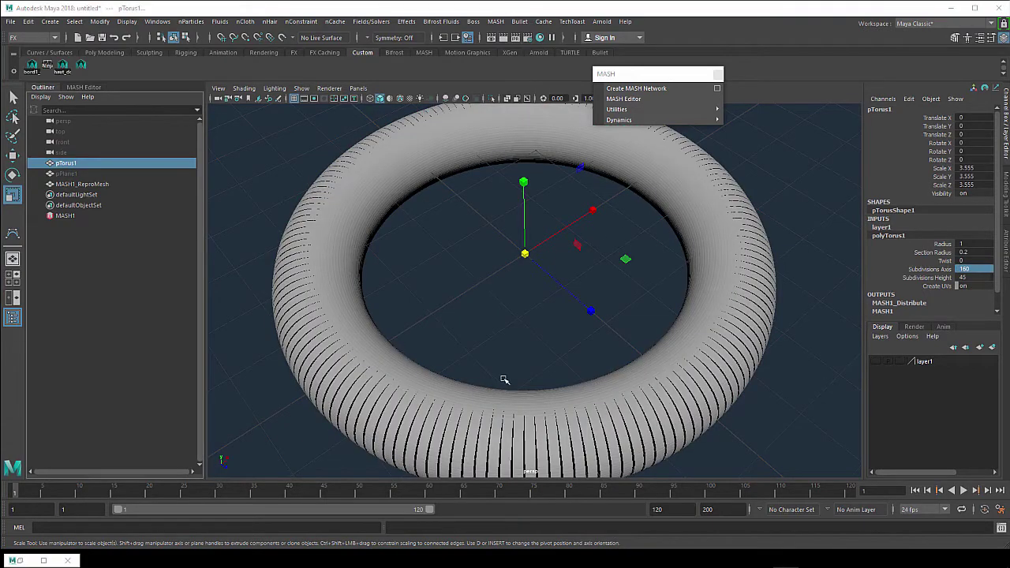
{"action": "mouse_move", "coordinate": [505, 379]}
{"action": "left_mouse_down", "text": "alt"}
{"action": "mouse_move", "coordinate": [552, 342]}
{"action": "mouse_move", "coordinate": [648, 372]}
{"action": "mouse_move", "coordinate": [552, 378]}
{"action": "mouse_move", "coordinate": [532, 368]}
{"action": "left_mouse_up", "text": "alt"}
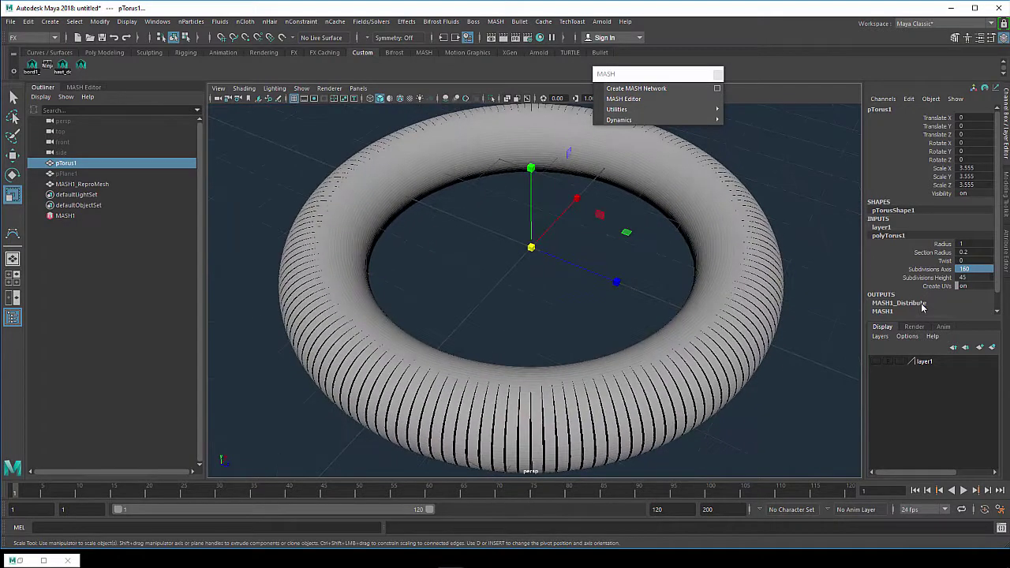
Step: Adjust Subdivisions Axis again, finishing at 220, and tumble to inspect the denser torus
{"action": "type", "text": "15"}
{"action": "type", "text": "0"}
{"action": "key", "text": "Return"}
{"action": "mouse_move", "coordinate": [598, 356]}
{"action": "left_mouse_down", "text": "alt"}
{"action": "mouse_move", "coordinate": [658, 365]}
{"action": "mouse_move", "coordinate": [773, 337]}
{"action": "mouse_move", "coordinate": [561, 356]}
{"action": "mouse_move", "coordinate": [586, 349]}
{"action": "left_mouse_up", "text": "alt"}
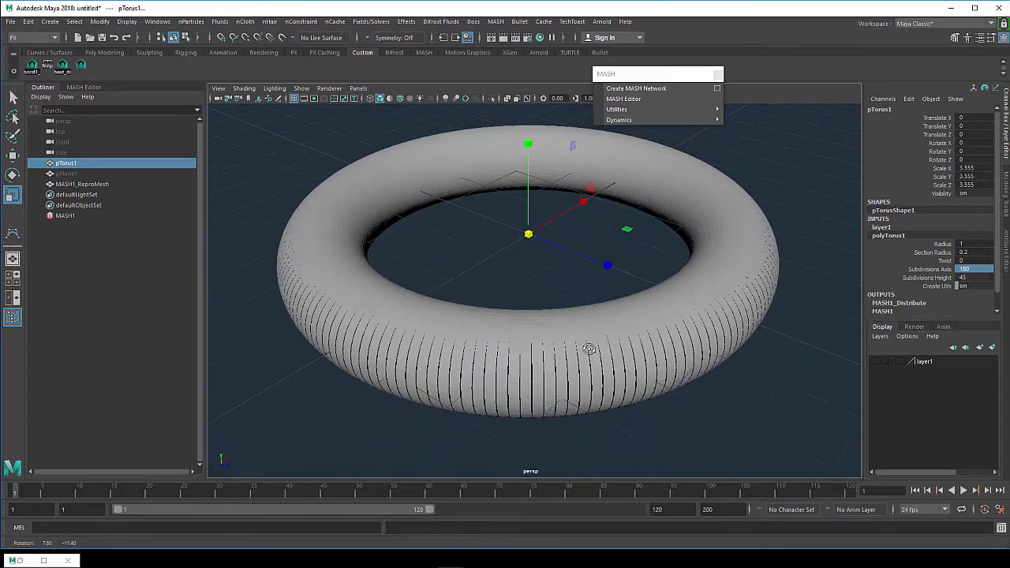
{"action": "left_click", "coordinate": [973, 271]}
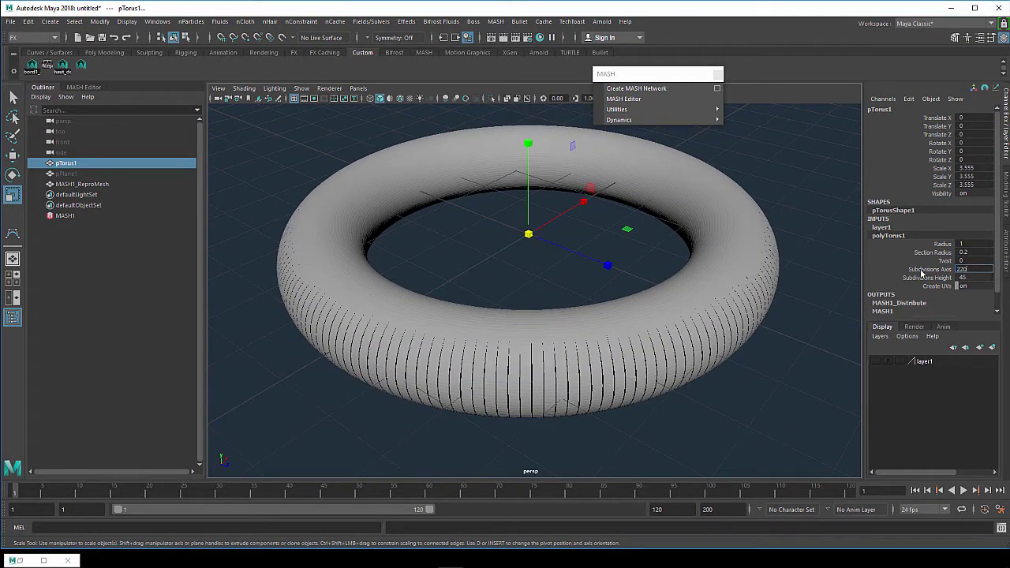
{"action": "type", "text": "220"}
{"action": "key", "text": "Return"}
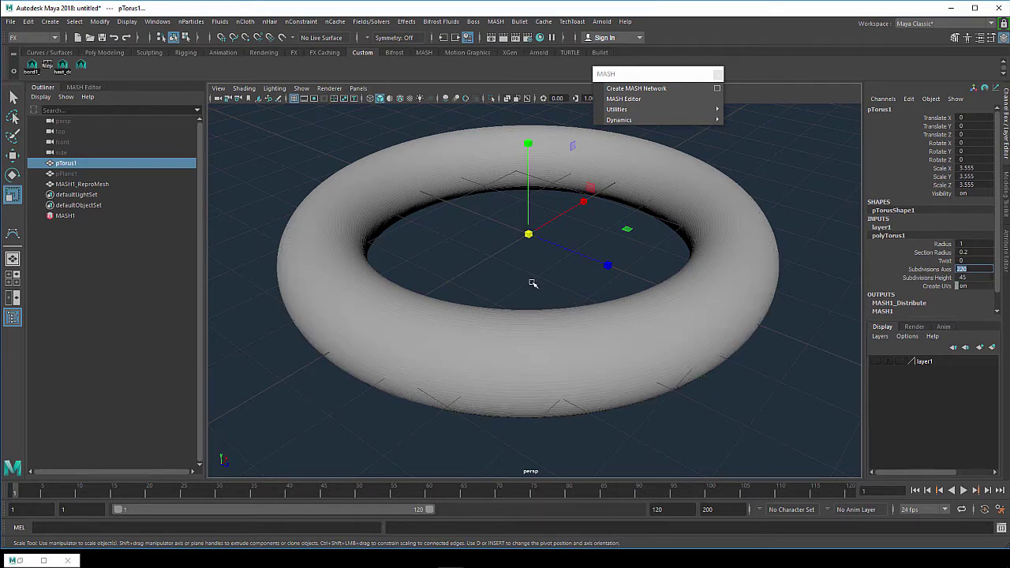
{"action": "mouse_move", "coordinate": [532, 281]}
{"action": "left_mouse_down", "text": "alt"}
{"action": "mouse_move", "coordinate": [599, 311]}
{"action": "mouse_move", "coordinate": [787, 293]}
{"action": "mouse_move", "coordinate": [864, 257]}
{"action": "mouse_move", "coordinate": [744, 299]}
{"action": "left_mouse_up", "text": "alt"}
{"action": "scroll", "coordinate": [584, 350], "scroll_direction": "down", "scroll_amount": 3}
{"action": "mouse_move", "coordinate": [582, 350]}
{"action": "left_mouse_down", "text": "alt"}
{"action": "mouse_move", "coordinate": [568, 345]}
{"action": "mouse_move", "coordinate": [586, 308]}
{"action": "mouse_move", "coordinate": [642, 339]}
{"action": "mouse_move", "coordinate": [695, 333]}
{"action": "mouse_move", "coordinate": [679, 324]}
{"action": "left_mouse_up", "text": "alt"}
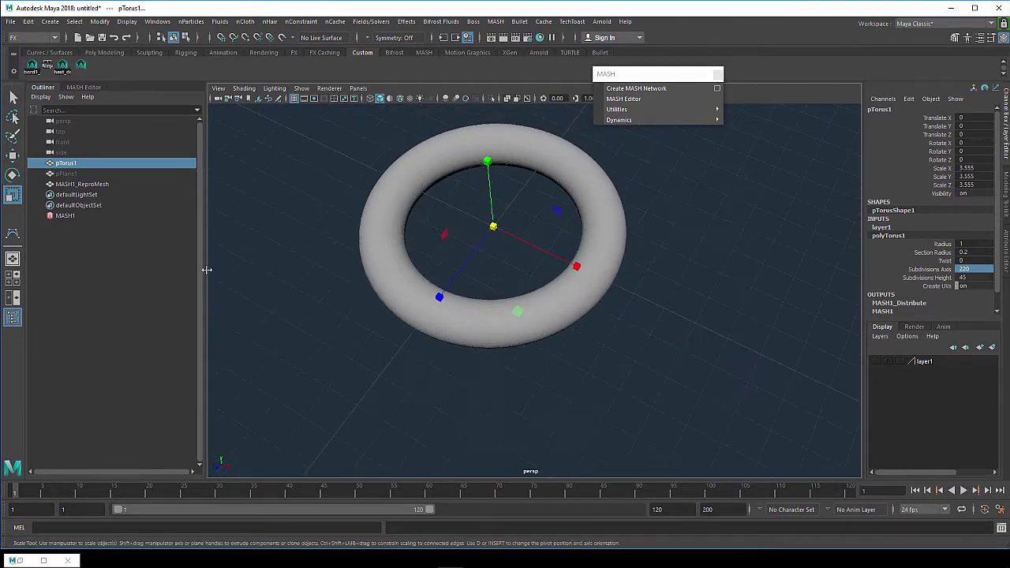
Step: Select pPlane1 in the Outliner, zoom in on the torus, then select MASH1
{"action": "left_click", "coordinate": [66, 173]}
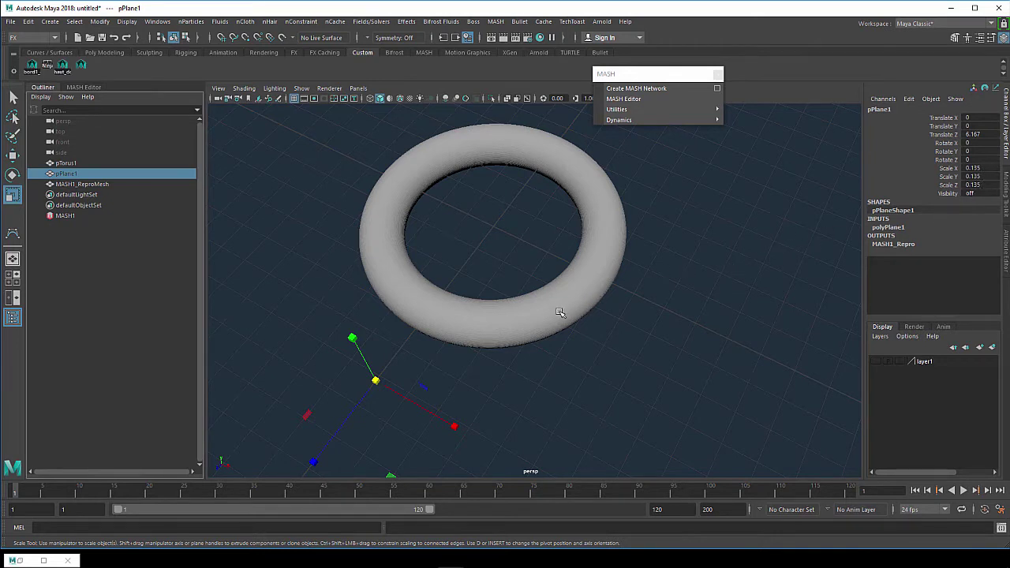
{"action": "left_click_drag", "start_coordinate": [557, 314], "coordinate": [537, 292], "text": "alt"}
{"action": "scroll", "coordinate": [541, 290], "scroll_direction": "up", "scroll_amount": 3}
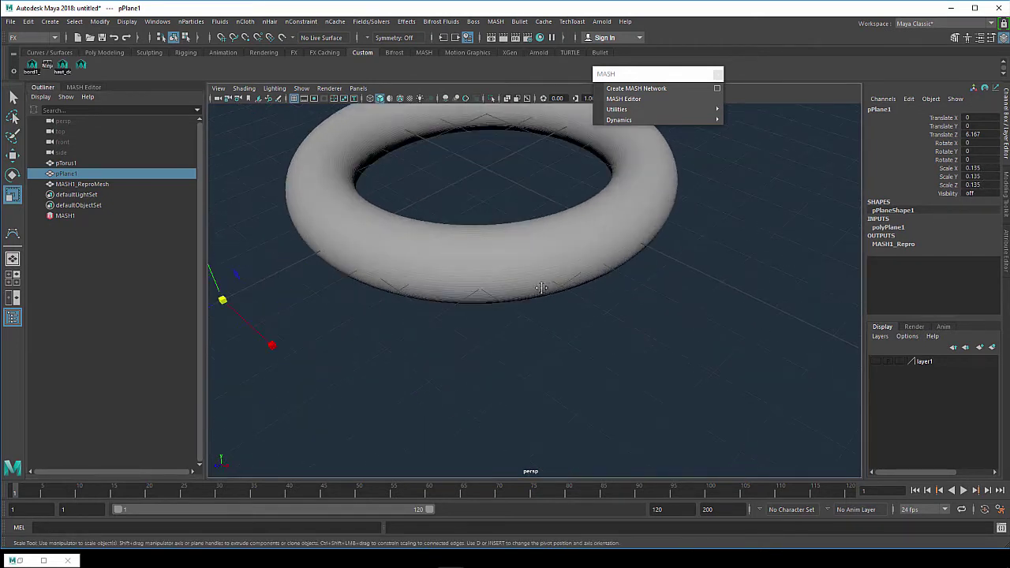
{"action": "mouse_move", "coordinate": [542, 288]}
{"action": "right_mouse_down", "text": "alt"}
{"action": "mouse_move", "coordinate": [638, 381]}
{"action": "mouse_move", "coordinate": [623, 371]}
{"action": "right_mouse_up", "text": "alt"}
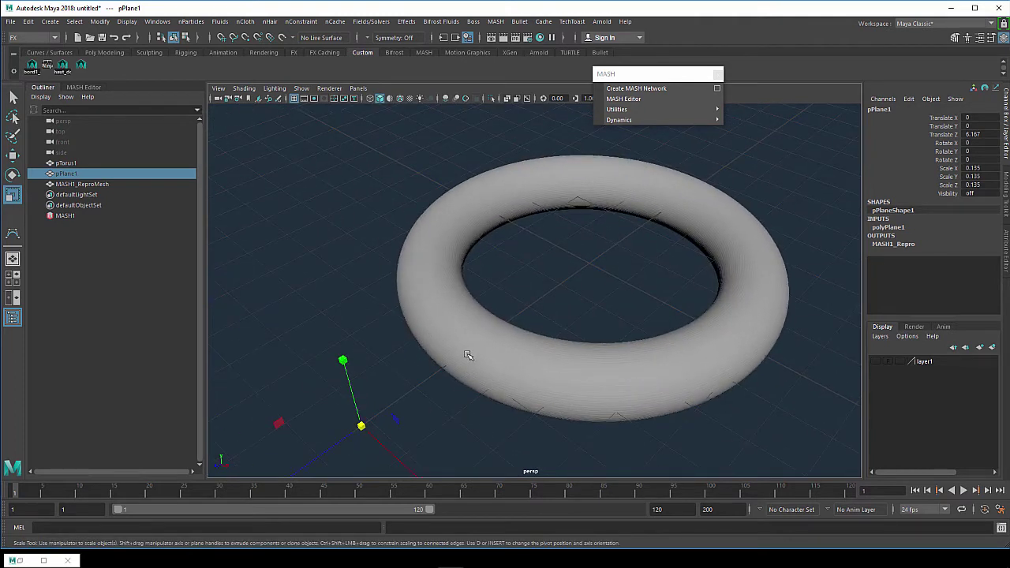
{"action": "left_click", "coordinate": [57, 213]}
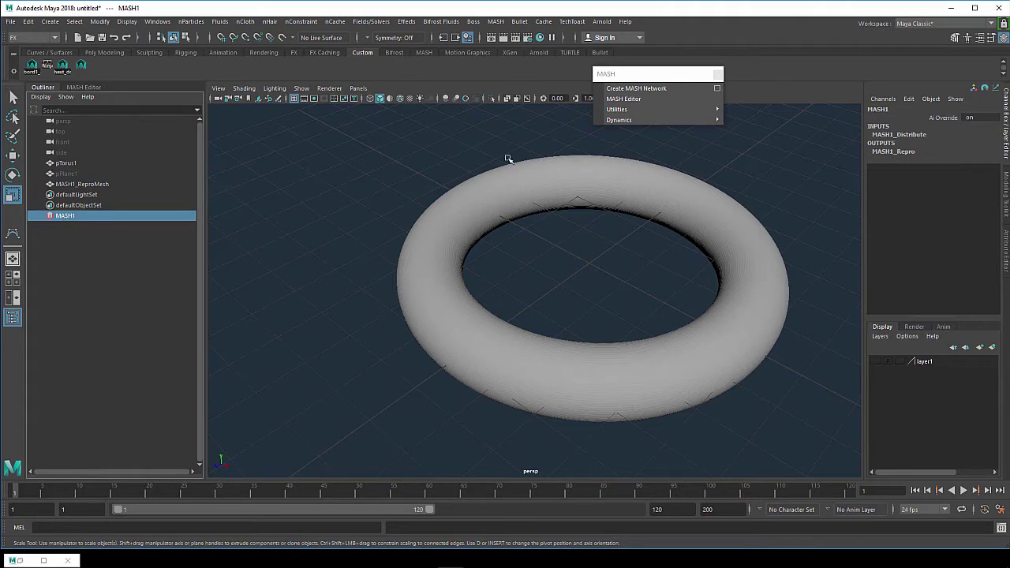
Step: Open MASH1 in the Attribute Editor and view the Waiter and MASH1_Distribute tabs
{"action": "key", "text": "ctrl+a"}
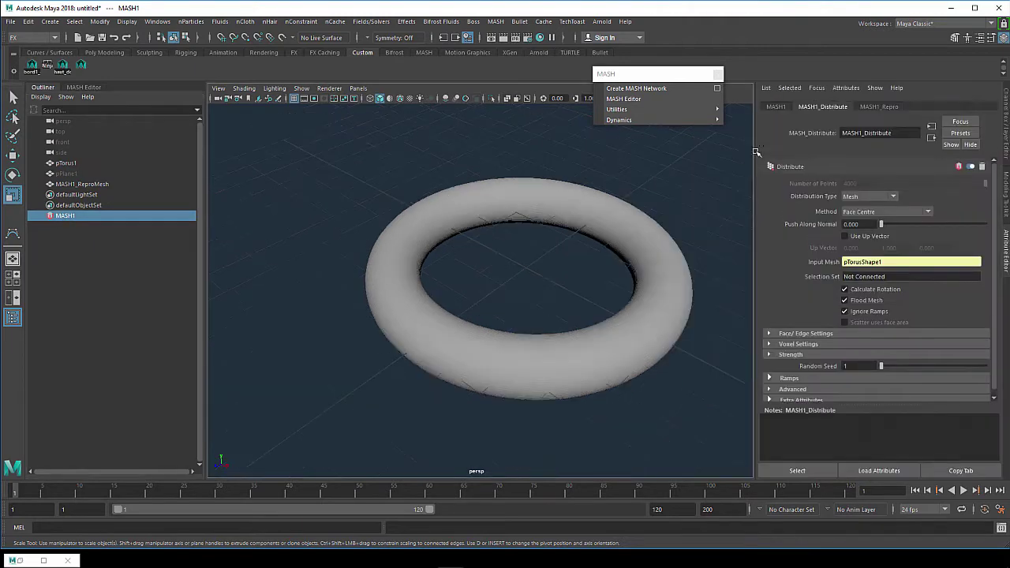
{"action": "left_click", "coordinate": [778, 107]}
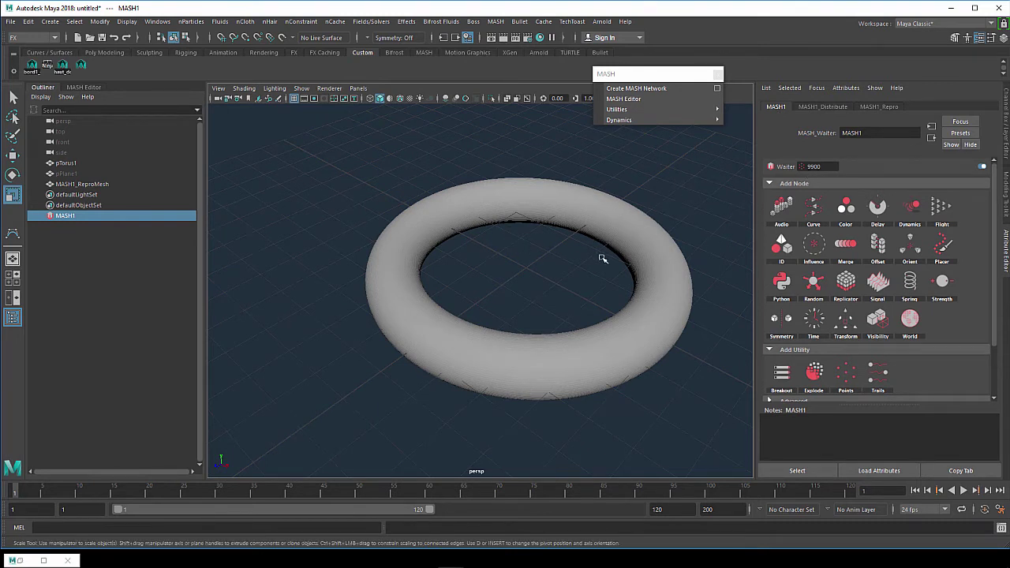
{"action": "left_click", "coordinate": [824, 108]}
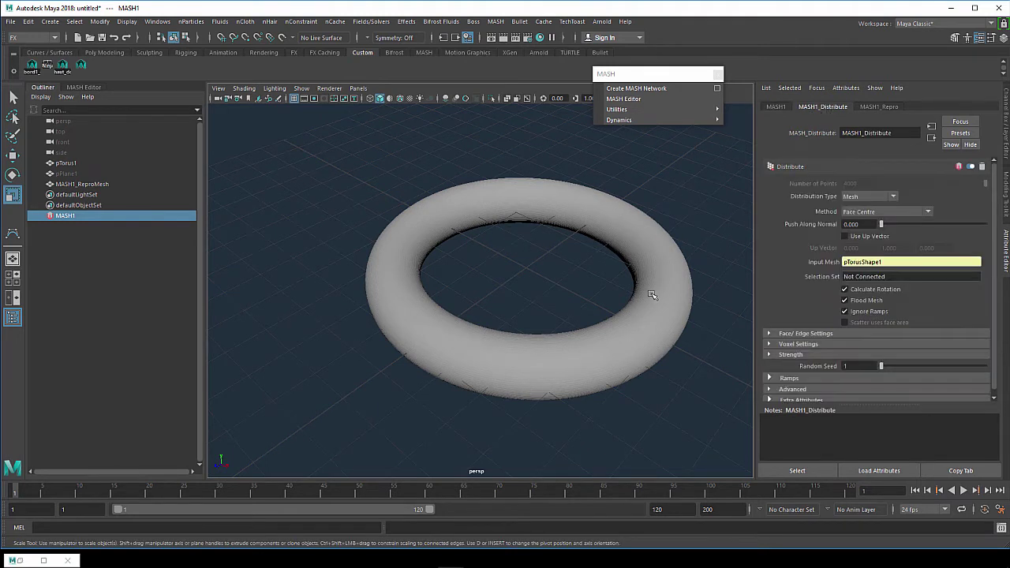
{"action": "mouse_move", "coordinate": [652, 295]}
{"action": "left_mouse_down", "text": "alt"}
{"action": "mouse_move", "coordinate": [658, 313]}
{"action": "mouse_move", "coordinate": [706, 291]}
{"action": "mouse_move", "coordinate": [648, 299]}
{"action": "left_mouse_up", "text": "alt"}
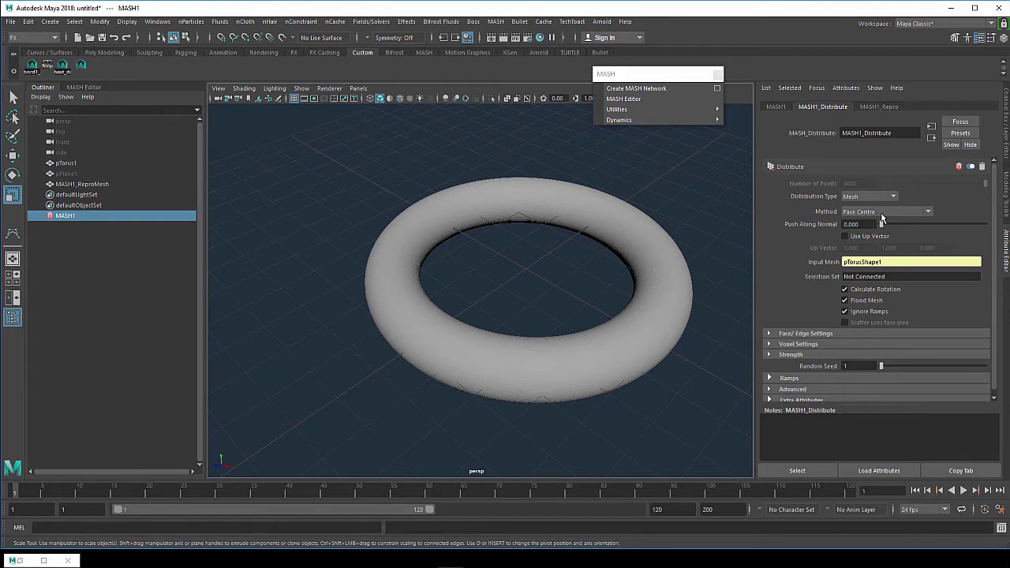
Step: Show the Channel Box/Layer Editor and select display layer layer1
{"action": "mouse_move", "coordinate": [529, 296]}
{"action": "left_mouse_down", "text": "alt"}
{"action": "mouse_move", "coordinate": [462, 289]}
{"action": "mouse_move", "coordinate": [583, 289]}
{"action": "left_mouse_up", "text": "alt"}
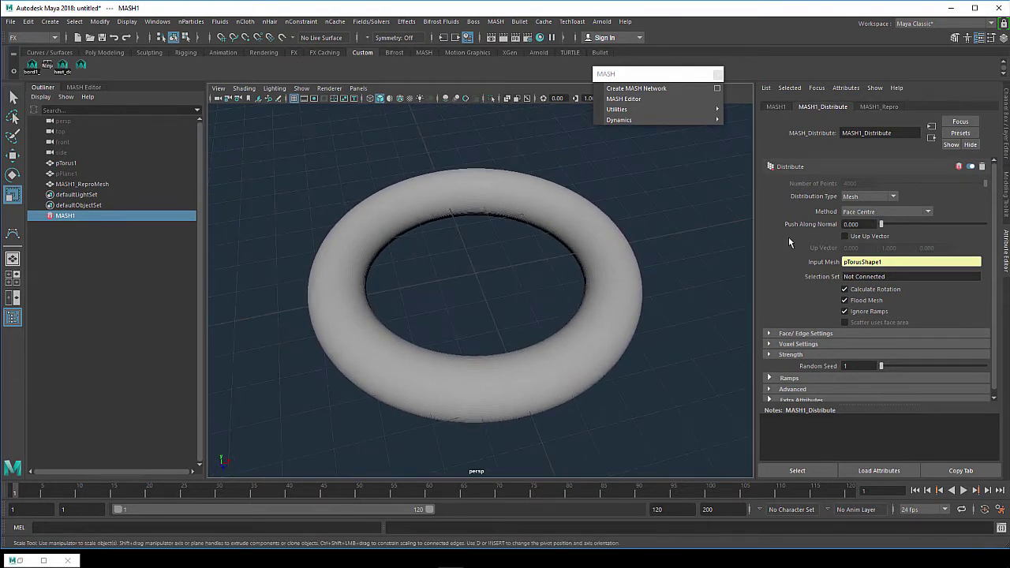
{"action": "left_click", "coordinate": [1006, 144]}
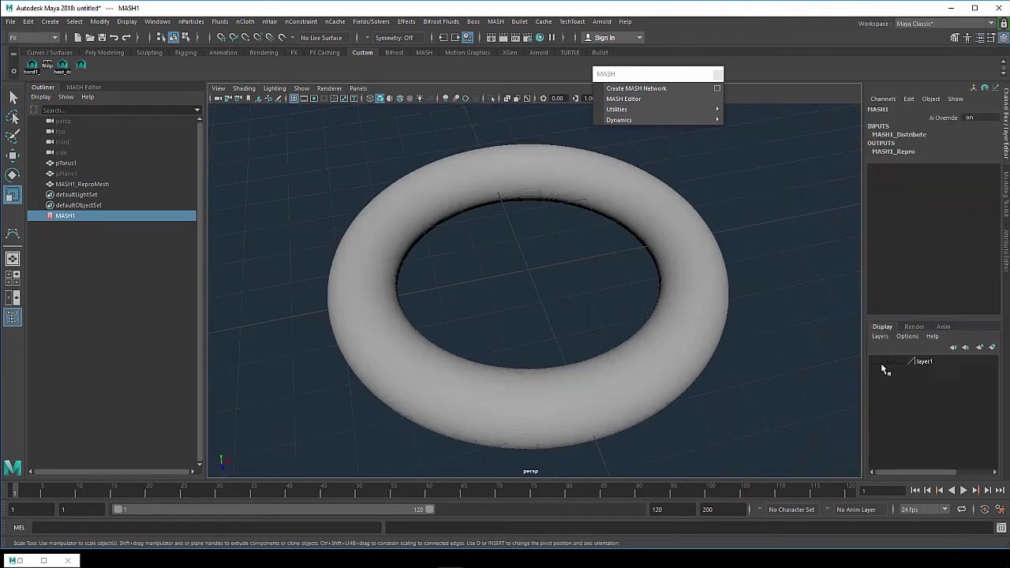
{"action": "left_click_drag", "start_coordinate": [608, 331], "coordinate": [594, 318], "text": "alt"}
{"action": "scroll", "coordinate": [593, 316], "scroll_direction": "down", "scroll_amount": 3}
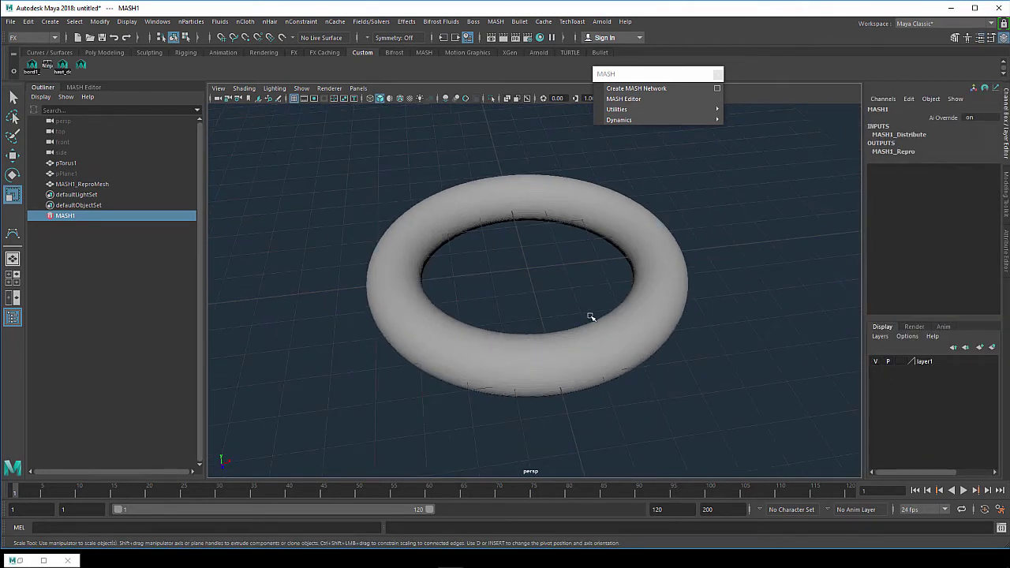
{"action": "mouse_move", "coordinate": [582, 315]}
{"action": "left_mouse_down", "text": "alt"}
{"action": "mouse_move", "coordinate": [526, 315]}
{"action": "mouse_move", "coordinate": [518, 327]}
{"action": "mouse_move", "coordinate": [520, 305]}
{"action": "left_mouse_up", "text": "alt"}
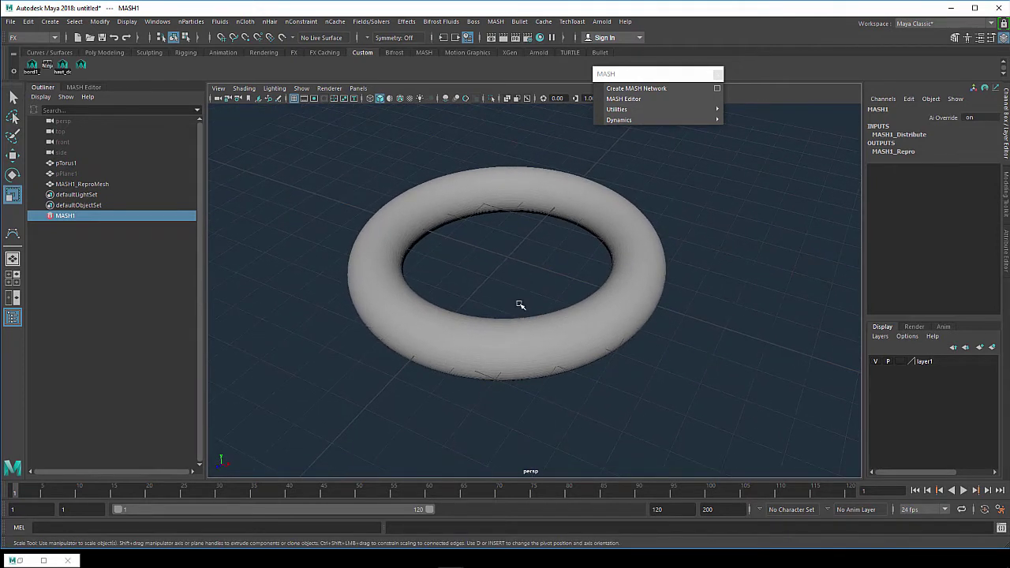
{"action": "left_click", "coordinate": [875, 365]}
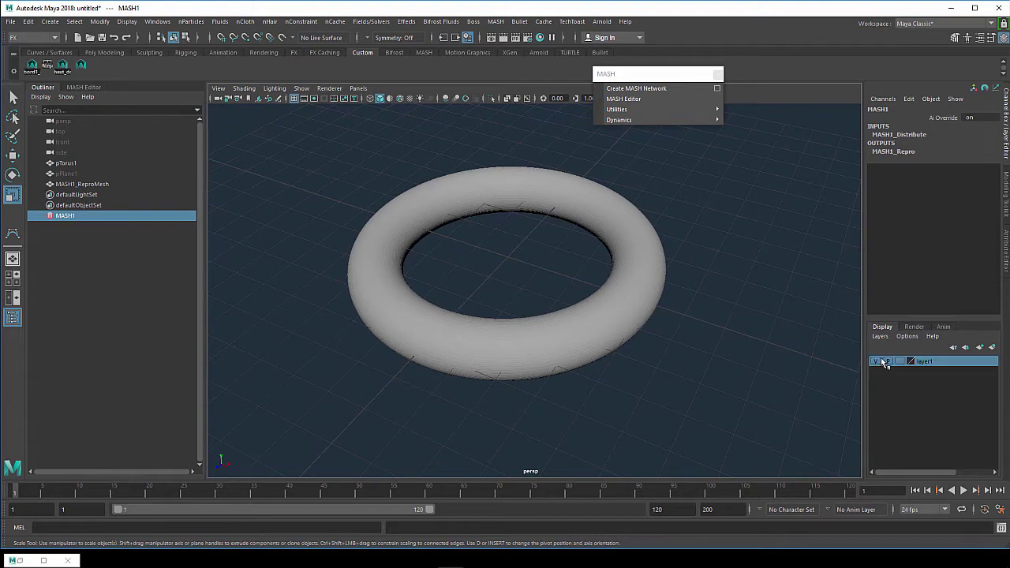
{"action": "left_click_drag", "start_coordinate": [660, 361], "coordinate": [691, 368], "text": "alt"}
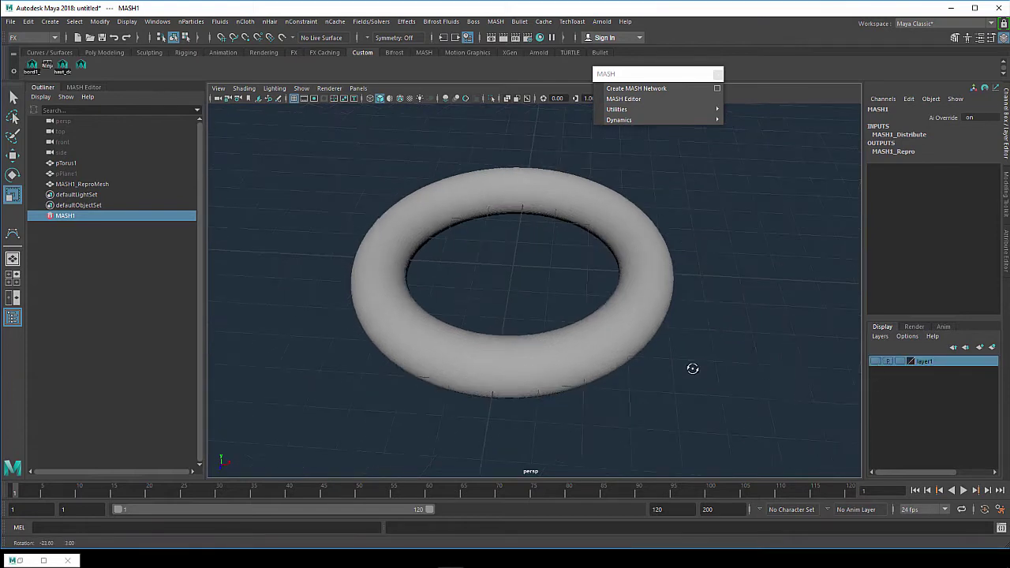
Step: Select the MASH1 network and open its attributes with Ctrl+A
{"action": "left_click", "coordinate": [629, 356]}
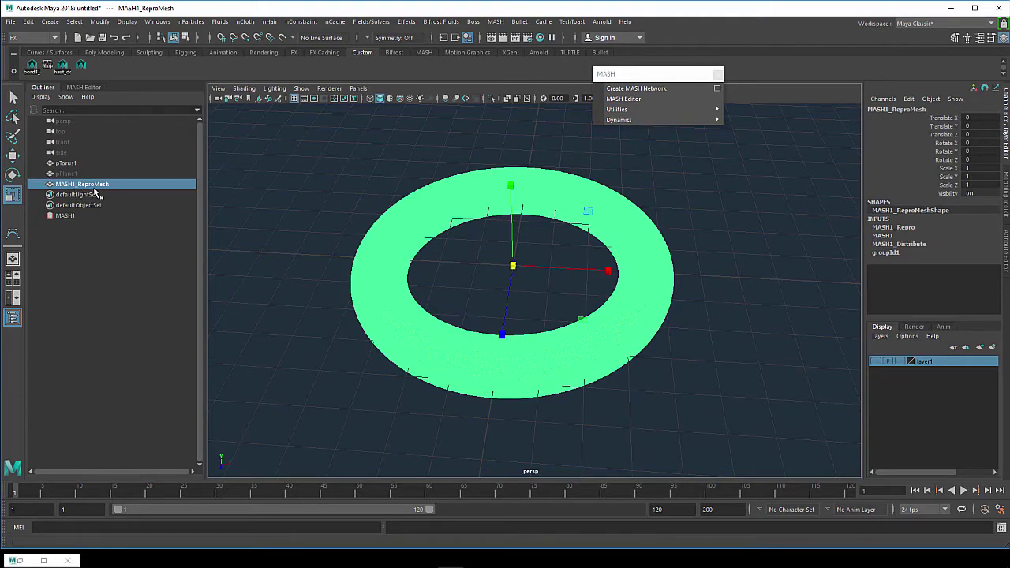
{"action": "left_click", "coordinate": [69, 216]}
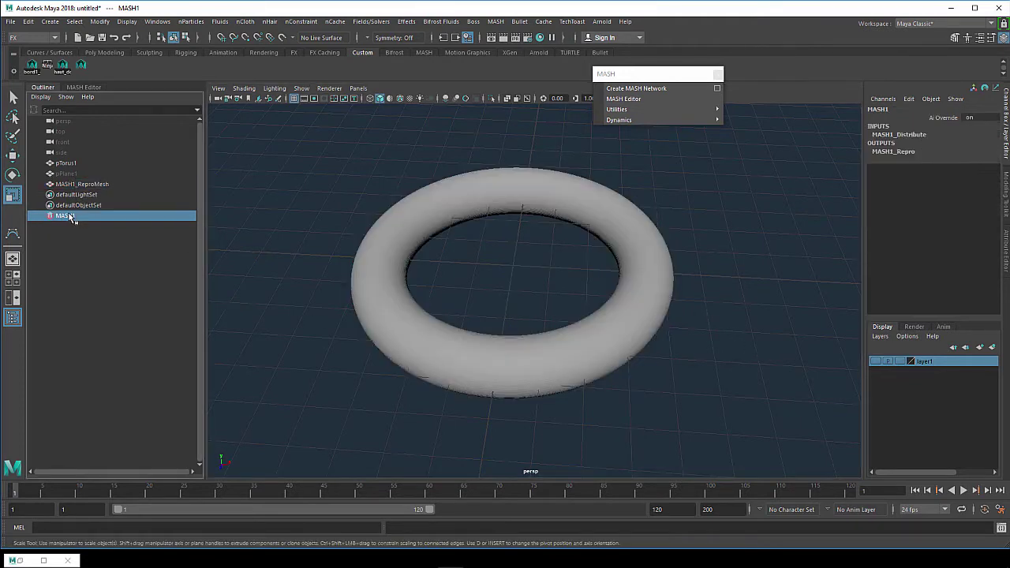
{"action": "key", "text": "ctrl+a"}
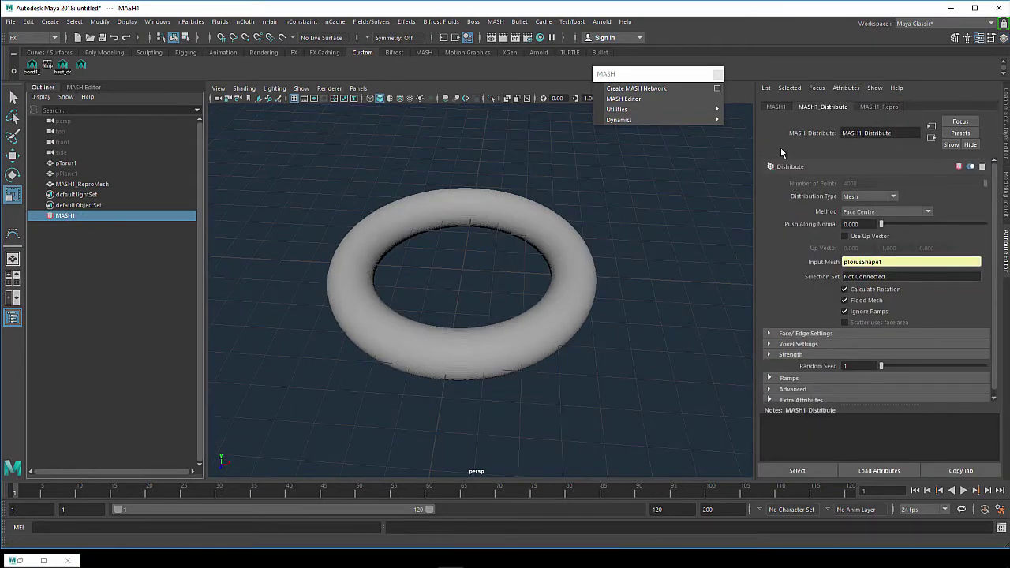
Step: Add a Random node from the MASH1 Waiter's Add Node list
{"action": "left_click", "coordinate": [776, 107]}
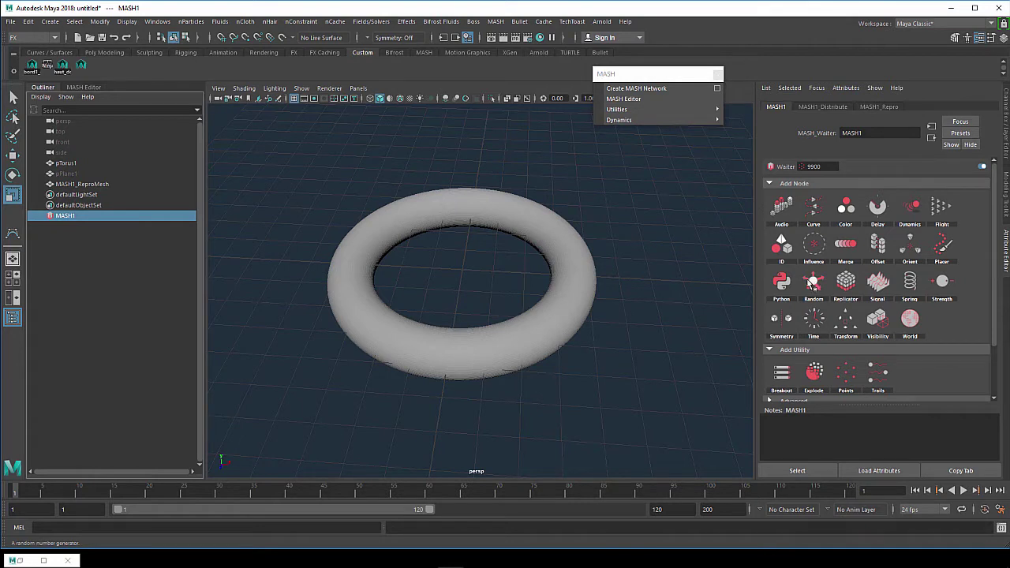
{"action": "left_click", "coordinate": [834, 292]}
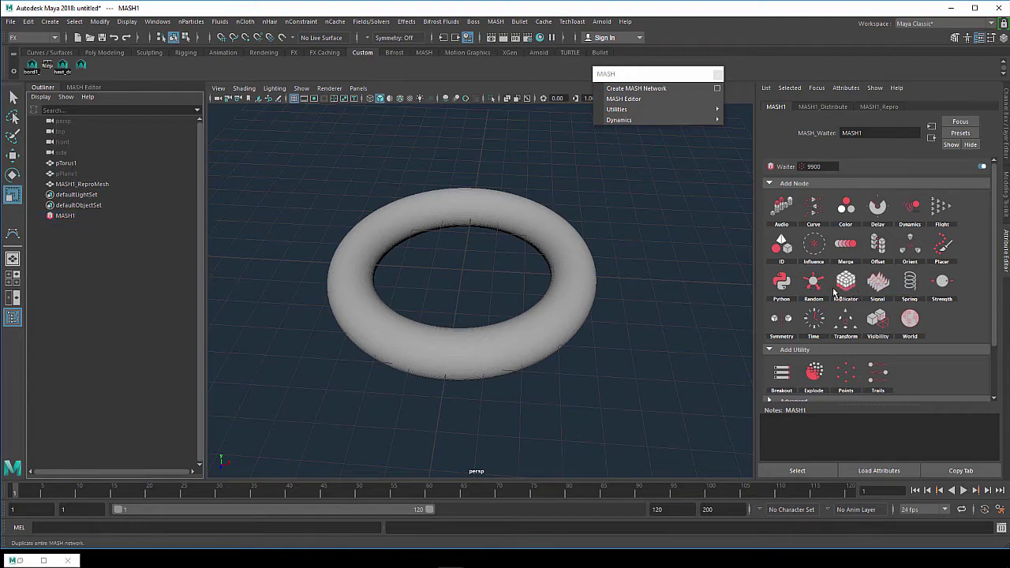
Step: Raise MASH1_Random Position X, Y, Z to about 6.649, 4.124, 5.258 and frame the cloud
{"action": "left_click_drag", "start_coordinate": [563, 304], "coordinate": [568, 260], "text": "alt"}
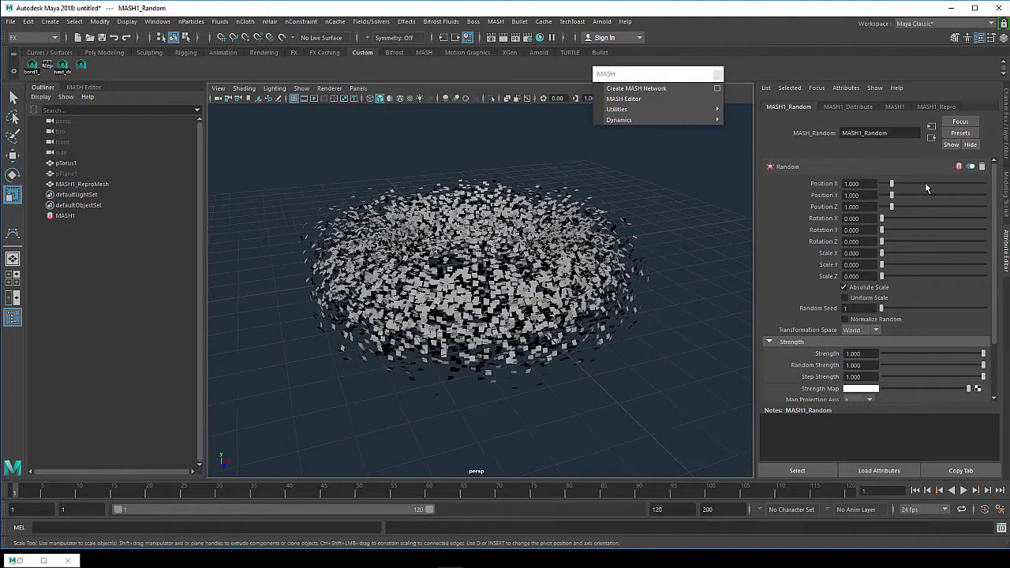
{"action": "mouse_move", "coordinate": [940, 187]}
{"action": "left_mouse_down"}
{"action": "mouse_move", "coordinate": [950, 187]}
{"action": "mouse_move", "coordinate": [923, 196]}
{"action": "mouse_move", "coordinate": [935, 207]}
{"action": "left_mouse_up"}
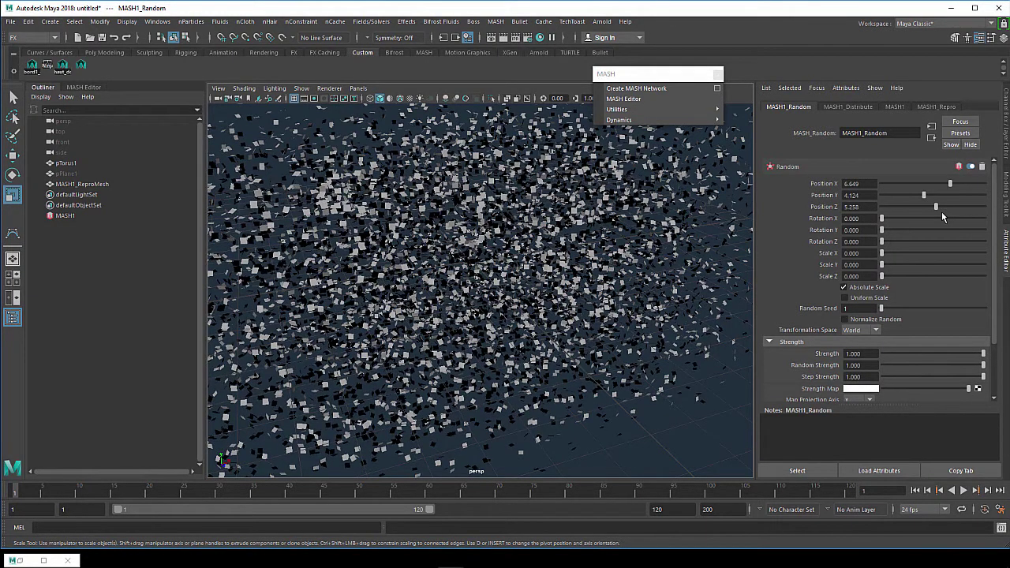
{"action": "key", "text": "f"}
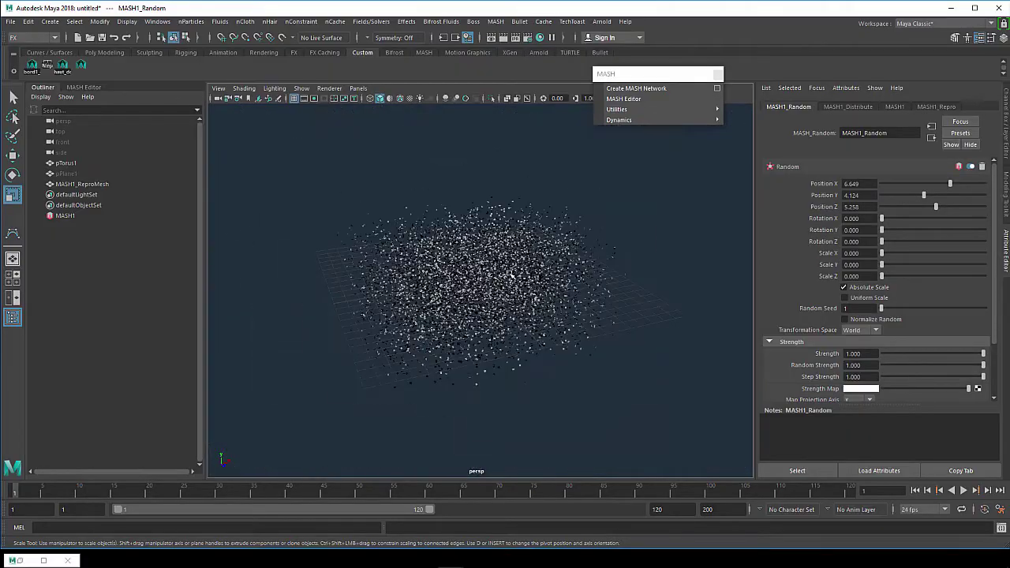
{"action": "scroll", "coordinate": [513, 276], "scroll_direction": "up", "scroll_amount": 1}
{"action": "scroll", "coordinate": [515, 283], "scroll_direction": "up", "scroll_amount": 1}
{"action": "scroll", "coordinate": [517, 292], "scroll_direction": "up", "scroll_amount": 3}
{"action": "mouse_move", "coordinate": [517, 292]}
{"action": "left_mouse_down", "text": "alt"}
{"action": "mouse_move", "coordinate": [540, 303]}
{"action": "mouse_move", "coordinate": [512, 274]}
{"action": "mouse_move", "coordinate": [611, 282]}
{"action": "left_mouse_up", "text": "alt"}
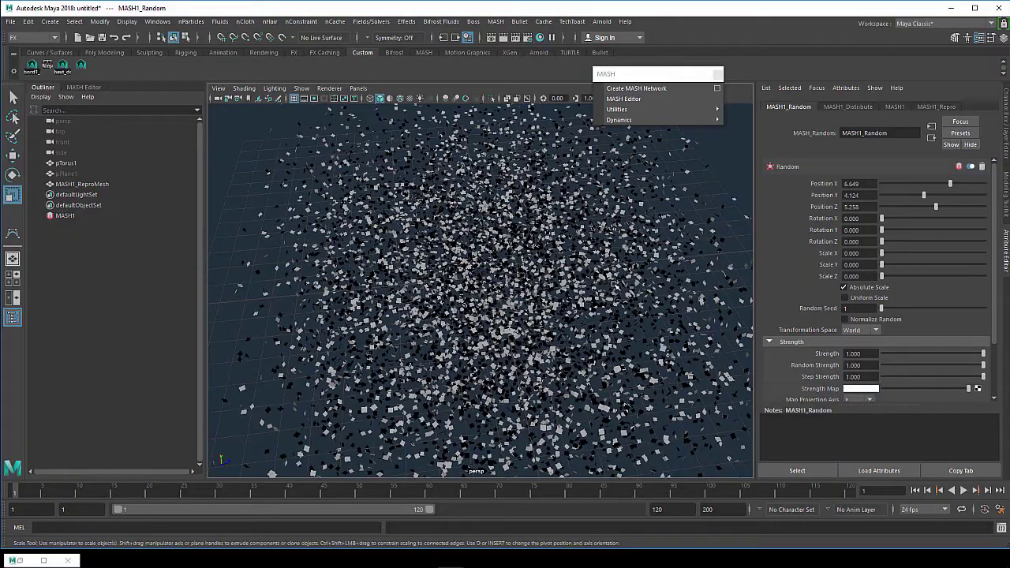
{"action": "mouse_move", "coordinate": [610, 293]}
{"action": "left_mouse_down", "text": "alt"}
{"action": "mouse_move", "coordinate": [515, 255]}
{"action": "mouse_move", "coordinate": [825, 310]}
{"action": "mouse_move", "coordinate": [895, 348]}
{"action": "mouse_move", "coordinate": [700, 274]}
{"action": "left_mouse_up", "text": "alt"}
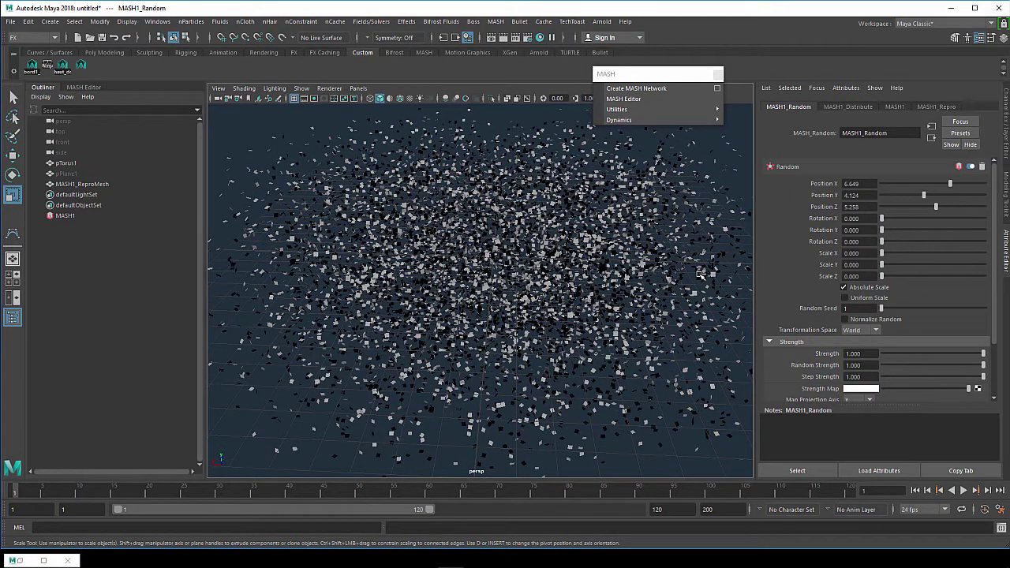
{"action": "left_click_drag", "start_coordinate": [625, 271], "coordinate": [562, 272], "text": "alt"}
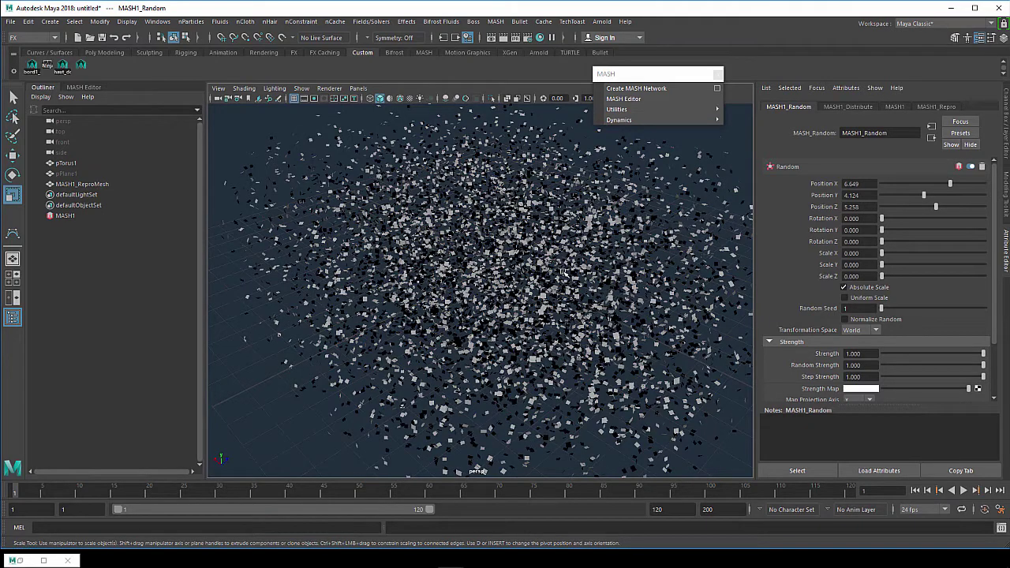
{"action": "left_click_drag", "start_coordinate": [562, 272], "coordinate": [490, 257], "text": "alt"}
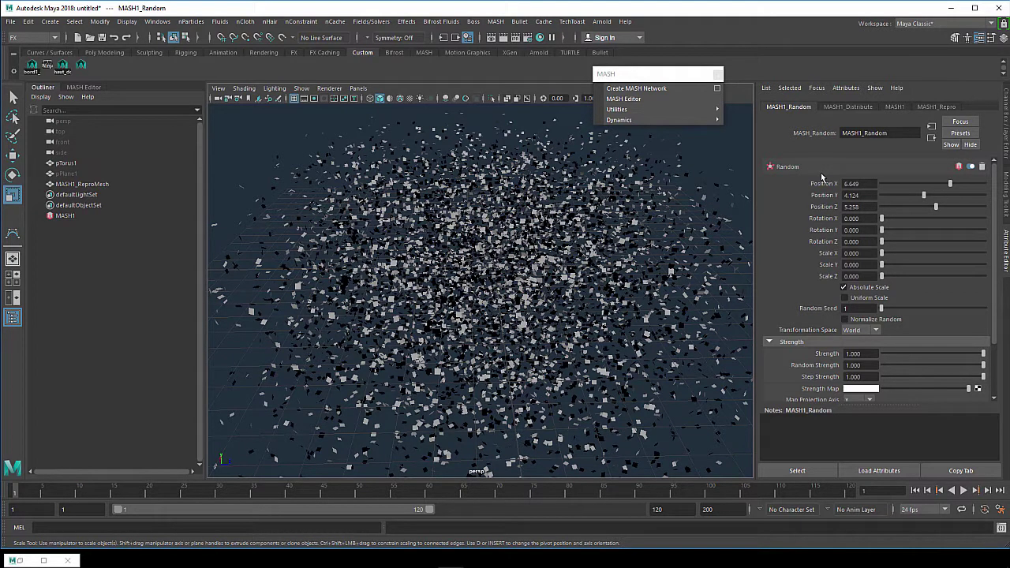
{"action": "scroll", "coordinate": [871, 231], "scroll_direction": "down", "scroll_amount": 2}
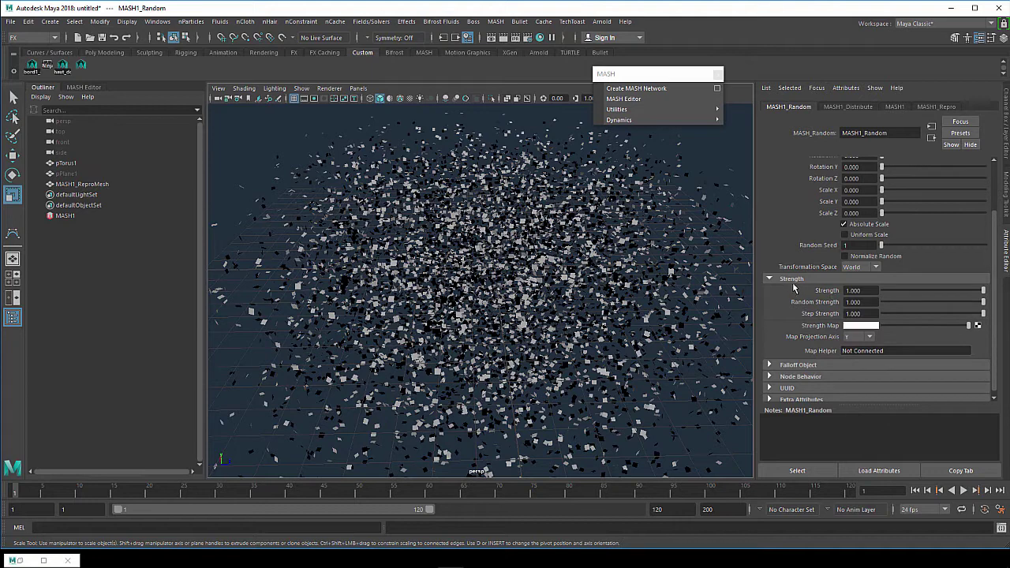
Step: Preview lower Random Strength values (0.112, 0.032, 0.027) and drag it back up
{"action": "left_click", "coordinate": [894, 291]}
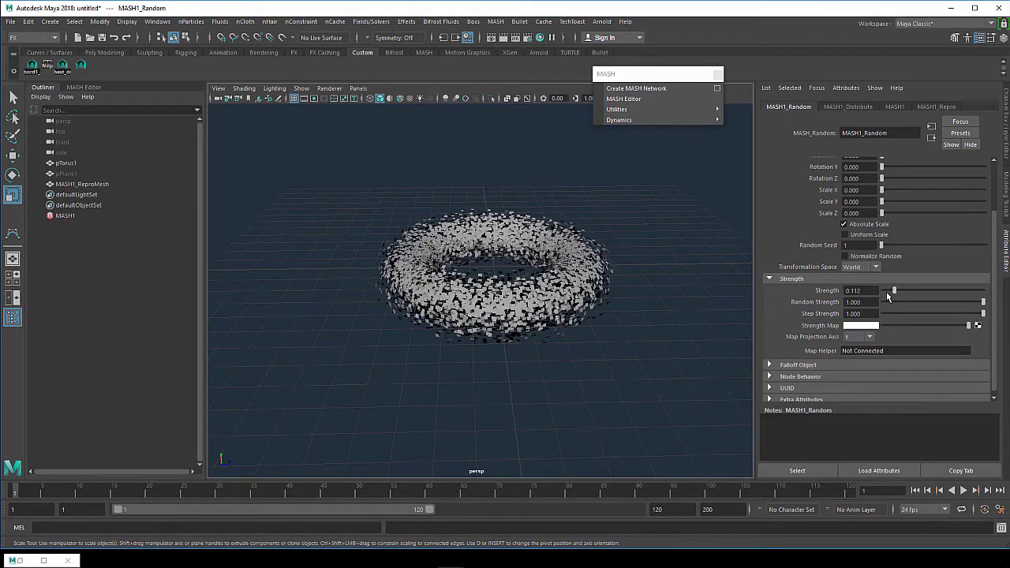
{"action": "left_click", "coordinate": [886, 292]}
{"action": "left_click_drag", "start_coordinate": [886, 291], "coordinate": [884, 291]}
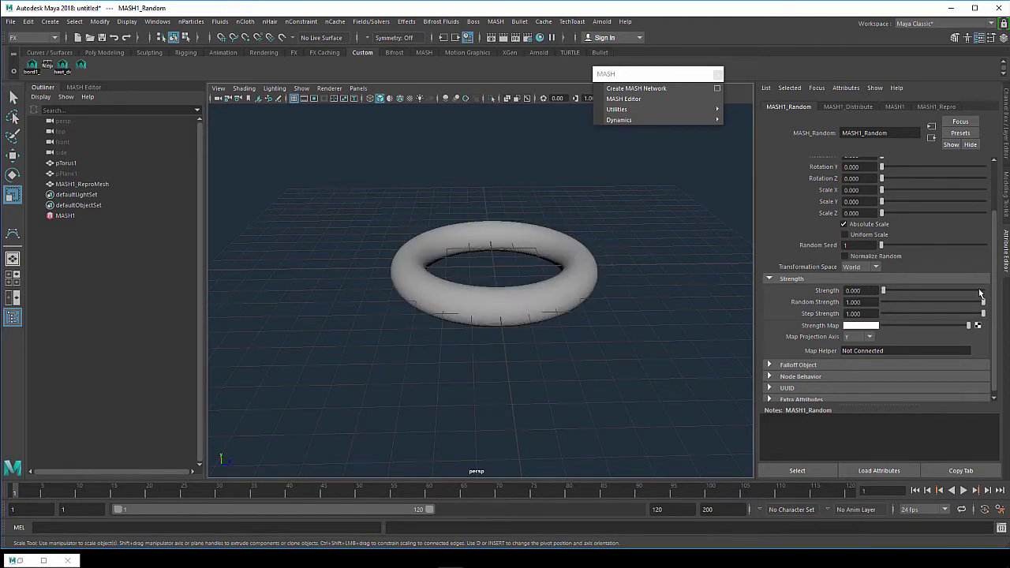
{"action": "left_click_drag", "start_coordinate": [980, 292], "coordinate": [987, 292]}
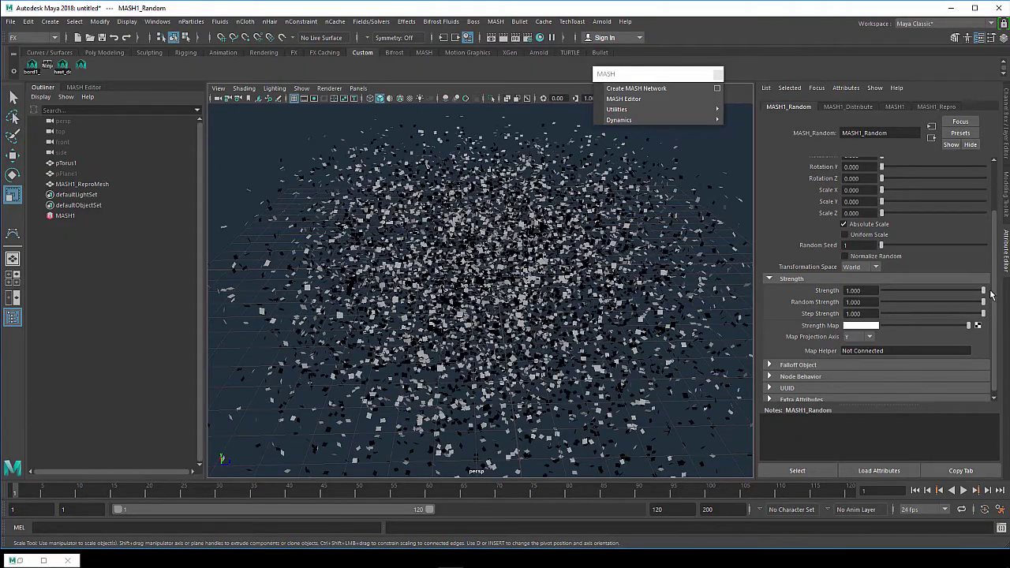
{"action": "mouse_move", "coordinate": [552, 292]}
{"action": "left_mouse_down", "text": "alt"}
{"action": "mouse_move", "coordinate": [587, 303]}
{"action": "mouse_move", "coordinate": [609, 329]}
{"action": "mouse_move", "coordinate": [627, 320]}
{"action": "left_mouse_up", "text": "alt"}
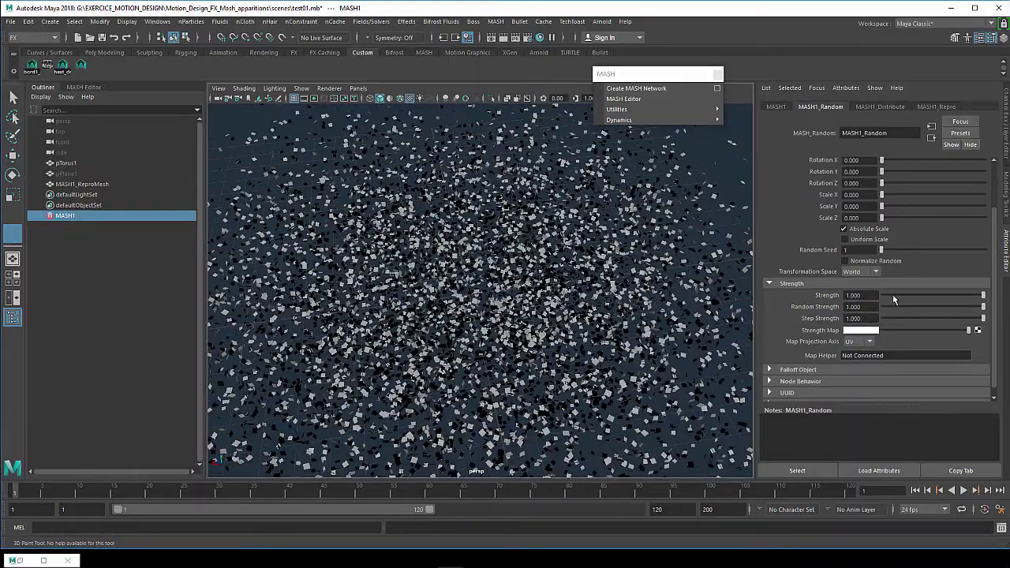
{"action": "left_click_drag", "start_coordinate": [899, 293], "coordinate": [881, 299]}
Step: Enter a Random Strength of 1.000
{"action": "left_click", "coordinate": [860, 295]}
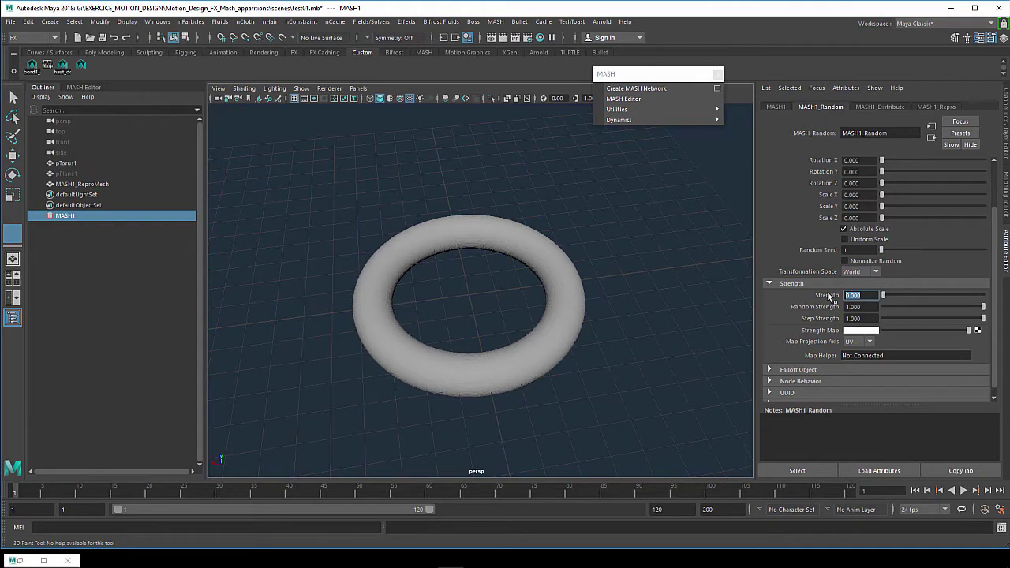
{"action": "type", "text": "1"}
{"action": "key", "text": "Return"}
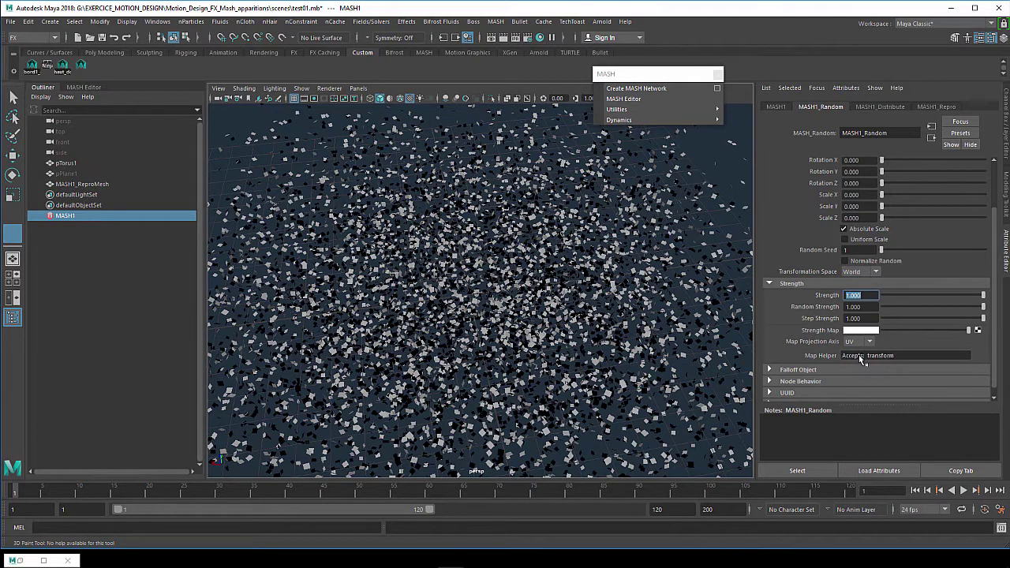
Step: Create and connect a new map helper to the Random node
{"action": "right_click", "coordinate": [863, 359]}
{"action": "left_click", "coordinate": [873, 362]}
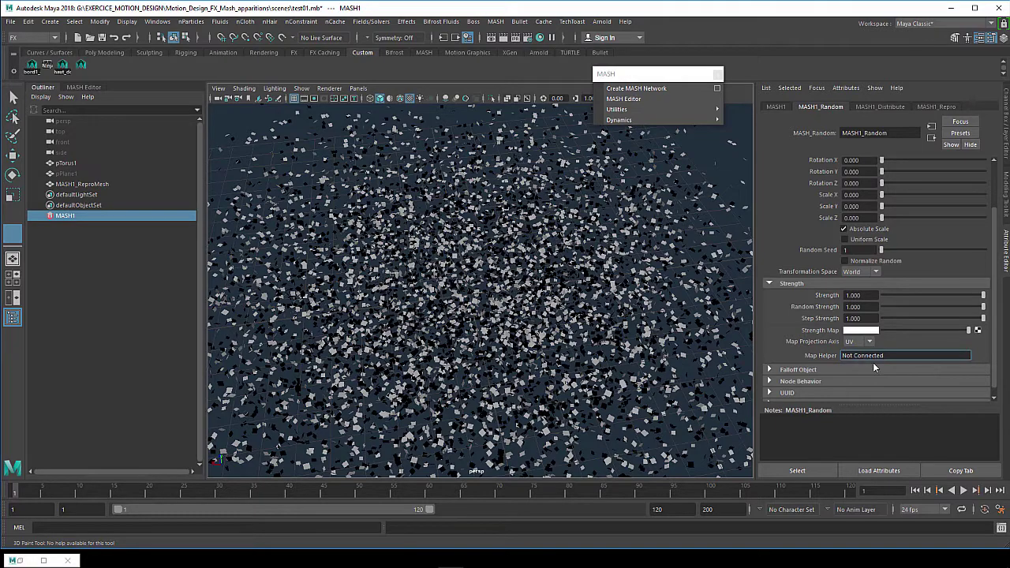
{"action": "mouse_move", "coordinate": [468, 320]}
{"action": "left_mouse_down", "text": "alt"}
{"action": "mouse_move", "coordinate": [500, 326]}
{"action": "mouse_move", "coordinate": [516, 289]}
{"action": "mouse_move", "coordinate": [510, 314]}
{"action": "left_mouse_up", "text": "alt"}
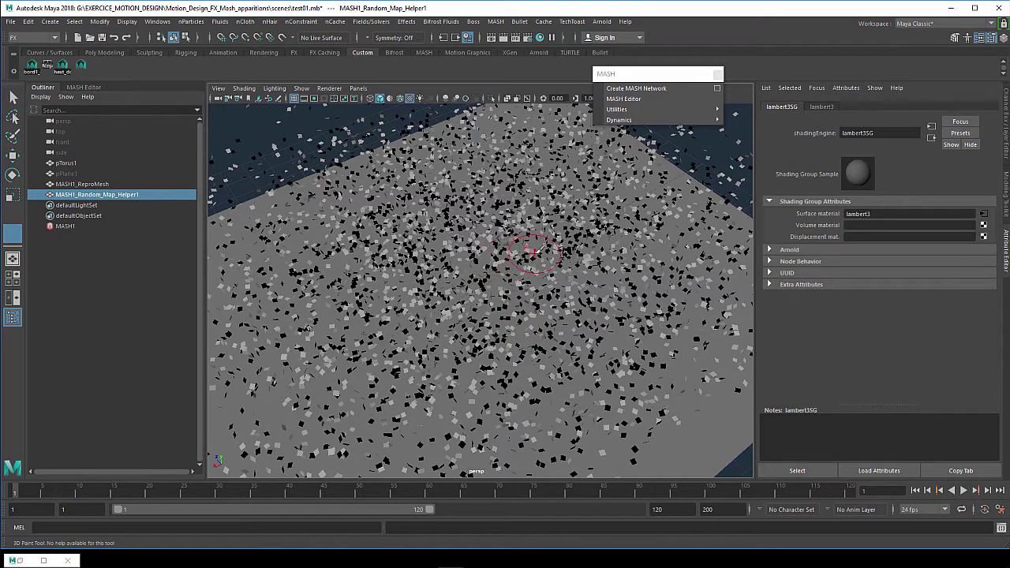
Step: Paint eight black strokes across the map helper plane, then reselect MASH1
{"action": "left_click_drag", "start_coordinate": [526, 254], "coordinate": [371, 294]}
{"action": "mouse_move", "coordinate": [513, 289]}
{"action": "left_mouse_down"}
{"action": "mouse_move", "coordinate": [434, 367]}
{"action": "mouse_move", "coordinate": [568, 379]}
{"action": "left_mouse_up"}
{"action": "left_click_drag", "start_coordinate": [615, 308], "coordinate": [556, 284]}
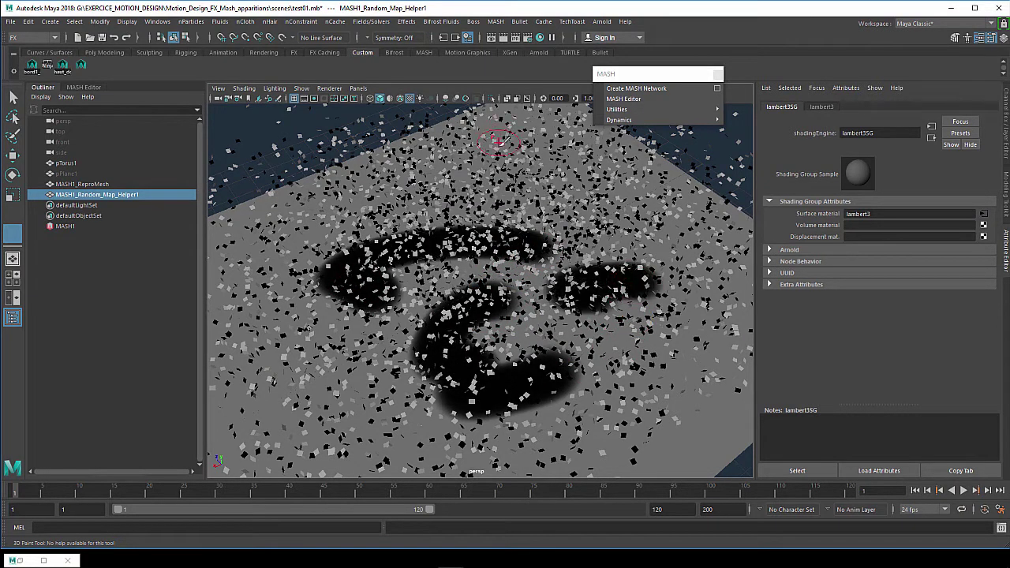
{"action": "left_click_drag", "start_coordinate": [499, 153], "coordinate": [434, 225]}
{"action": "left_click_drag", "start_coordinate": [377, 319], "coordinate": [265, 347]}
{"action": "left_click_drag", "start_coordinate": [446, 391], "coordinate": [331, 465]}
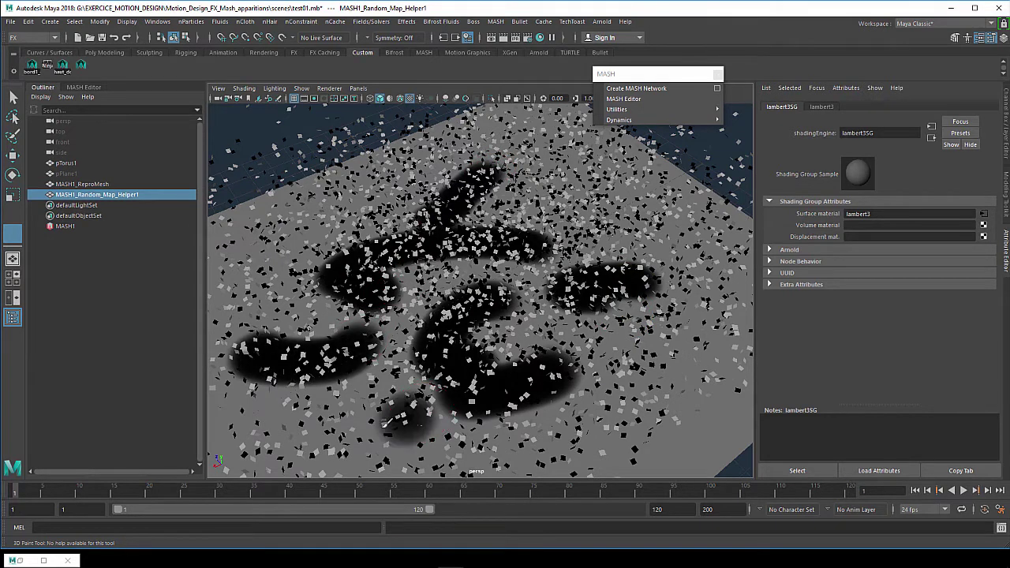
{"action": "left_click_drag", "start_coordinate": [675, 430], "coordinate": [588, 324]}
{"action": "left_click_drag", "start_coordinate": [607, 186], "coordinate": [572, 280]}
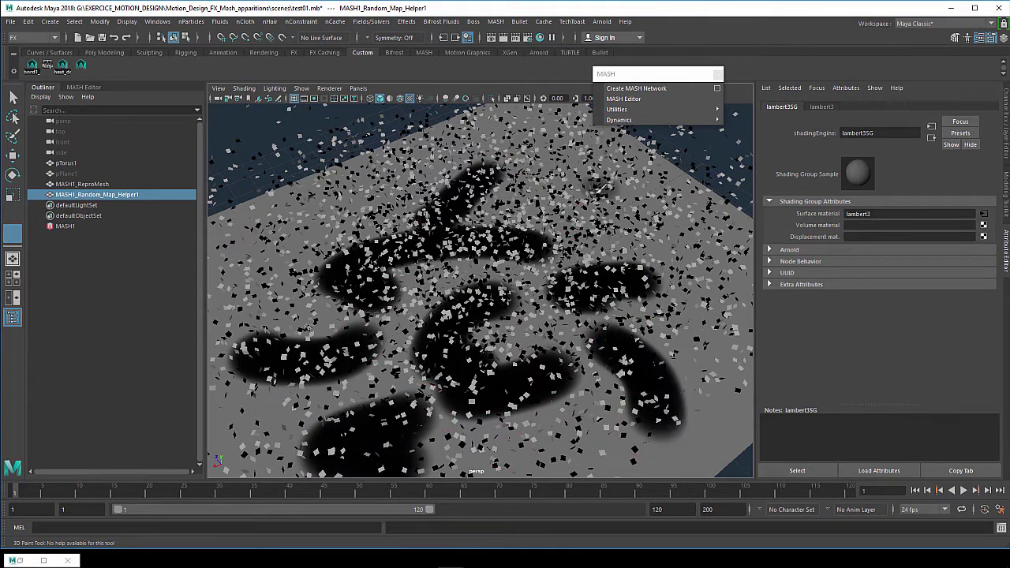
{"action": "left_click_drag", "start_coordinate": [489, 365], "coordinate": [544, 359], "text": "alt"}
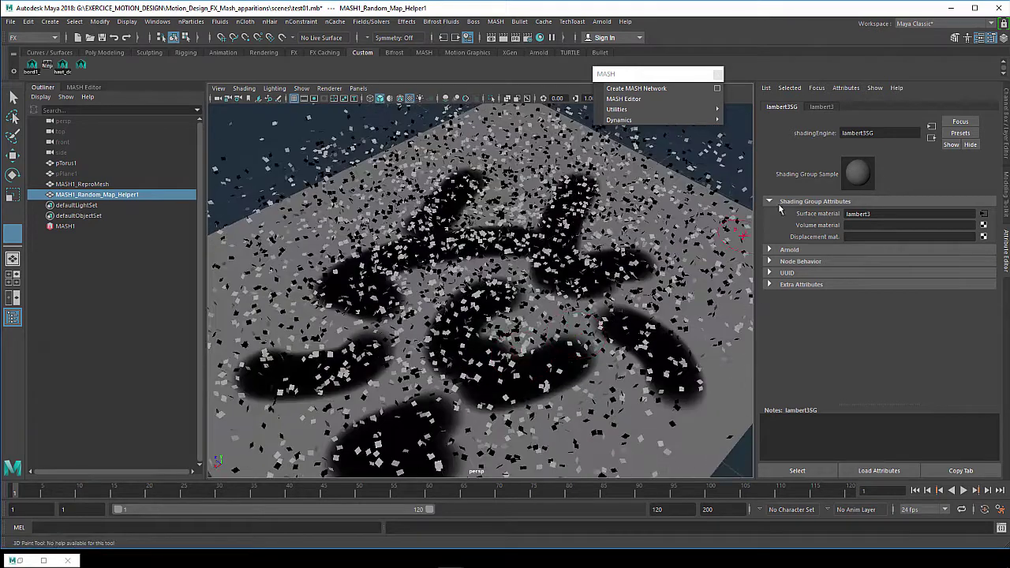
{"action": "left_click", "coordinate": [75, 227]}
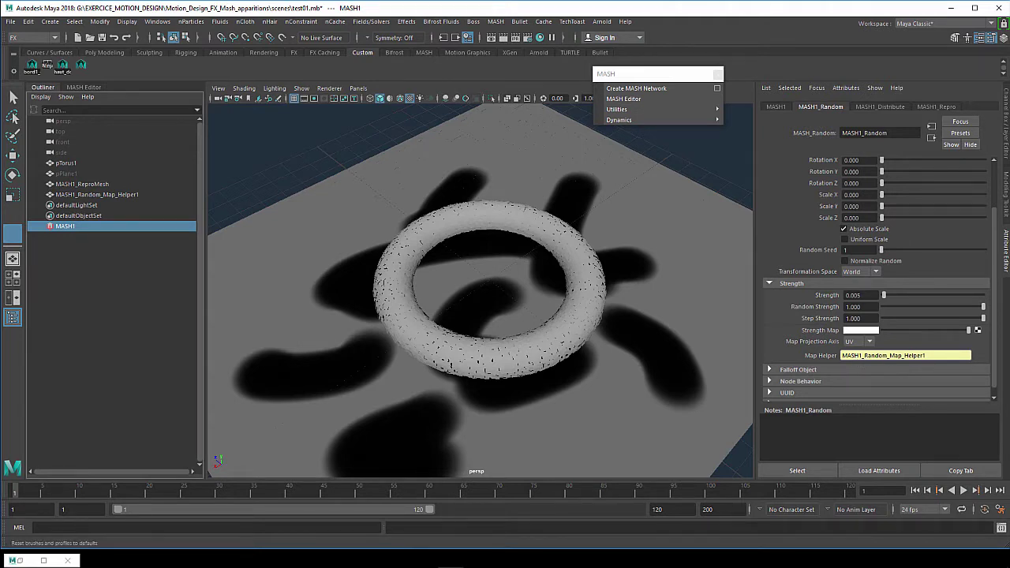
Step: Save the painted texture as MASH1_Random_Map_Helper1Shape_color_1.iff and dock the paint settings away
{"action": "key", "text": "ctrl+shift+t"}
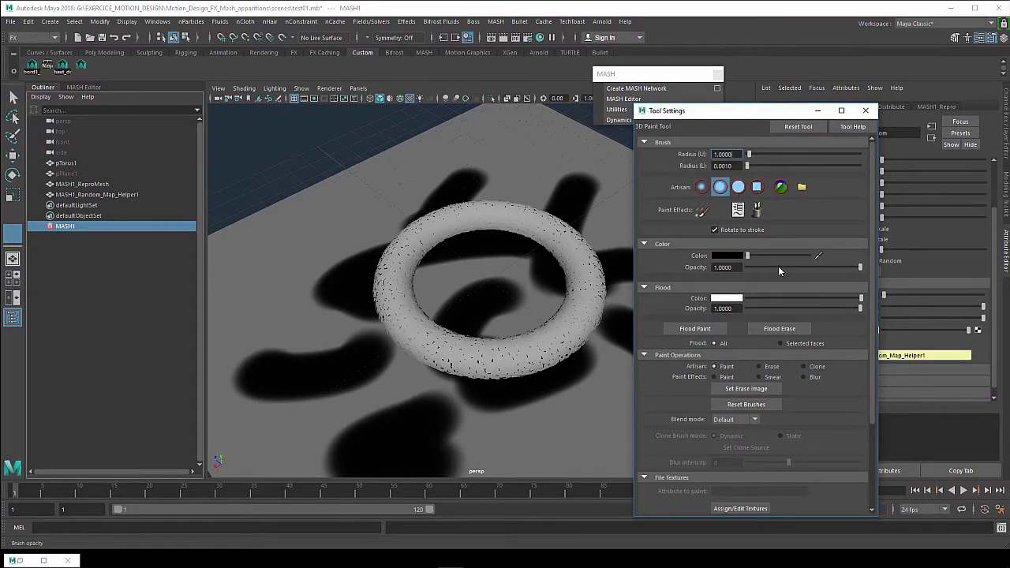
{"action": "scroll", "coordinate": [856, 370], "scroll_direction": "down", "scroll_amount": 3}
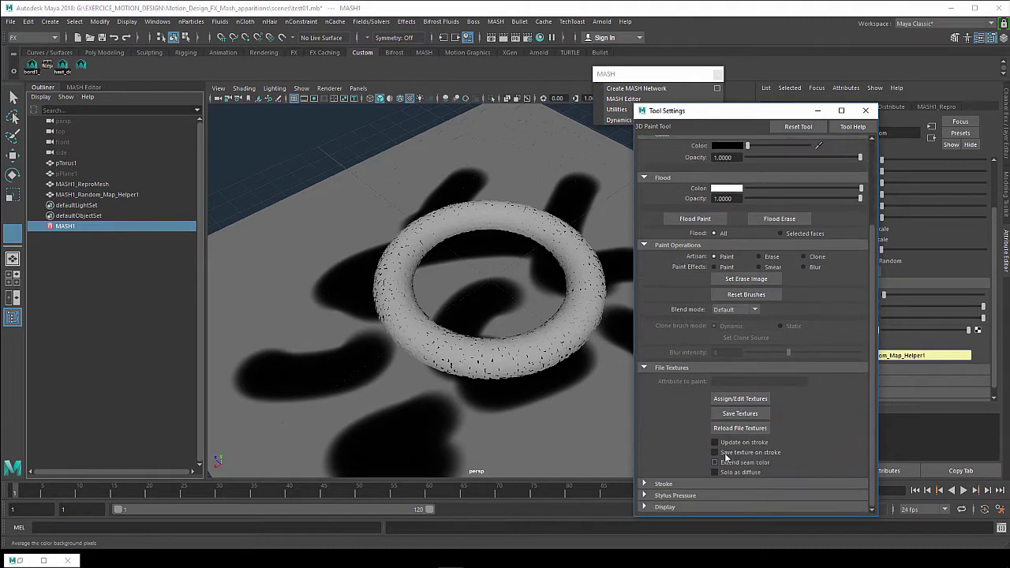
{"action": "left_click", "coordinate": [739, 415]}
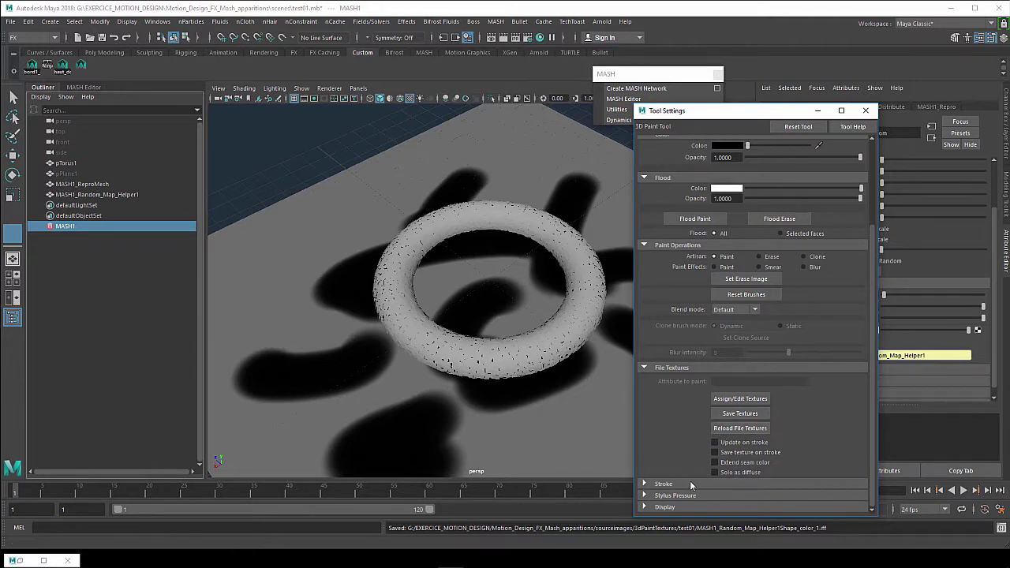
{"action": "left_click_drag", "start_coordinate": [732, 115], "coordinate": [647, 95]}
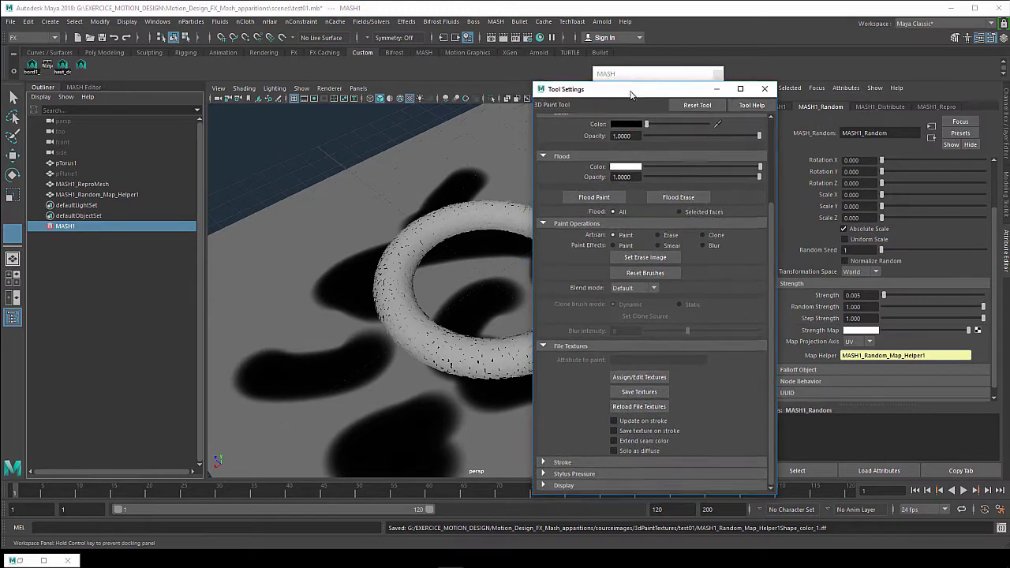
{"action": "left_click_drag", "start_coordinate": [645, 95], "coordinate": [665, 96]}
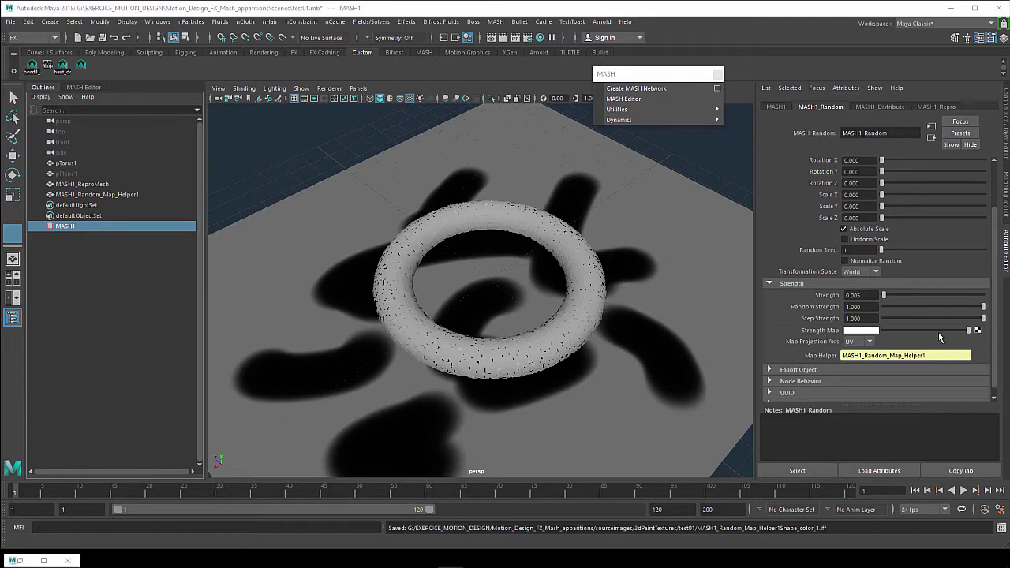
Step: Connect a 2D File texture to MASH1_Random's Strength Map
{"action": "left_click", "coordinate": [977, 330]}
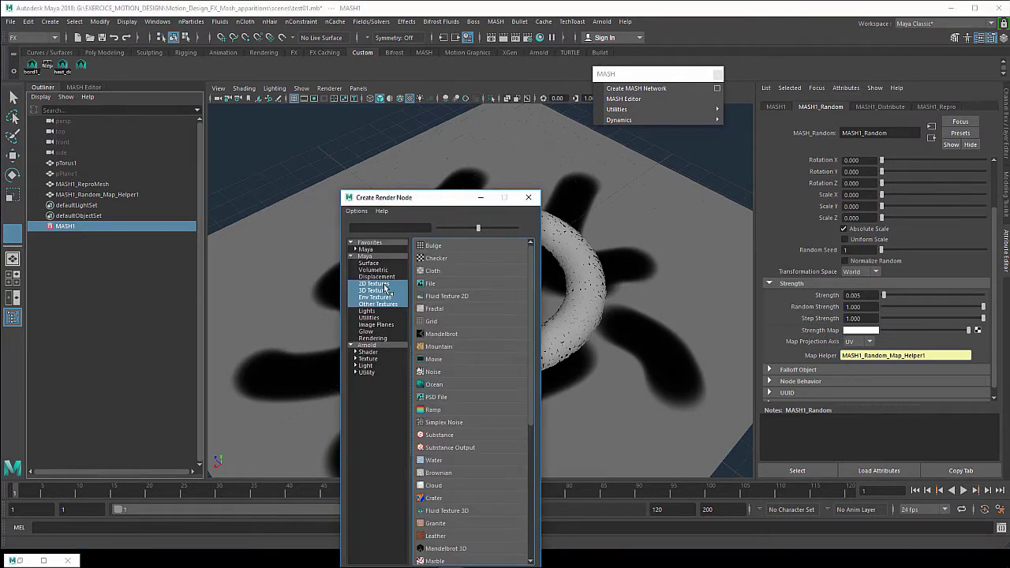
{"action": "left_click", "coordinate": [385, 286]}
{"action": "left_click", "coordinate": [439, 285]}
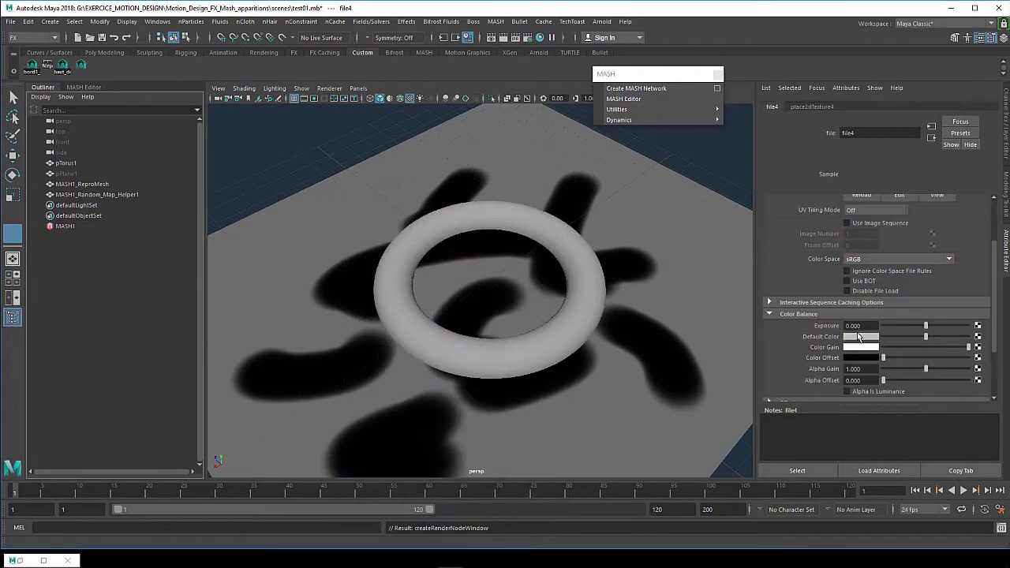
{"action": "scroll", "coordinate": [977, 221], "scroll_direction": "up", "scroll_amount": 3}
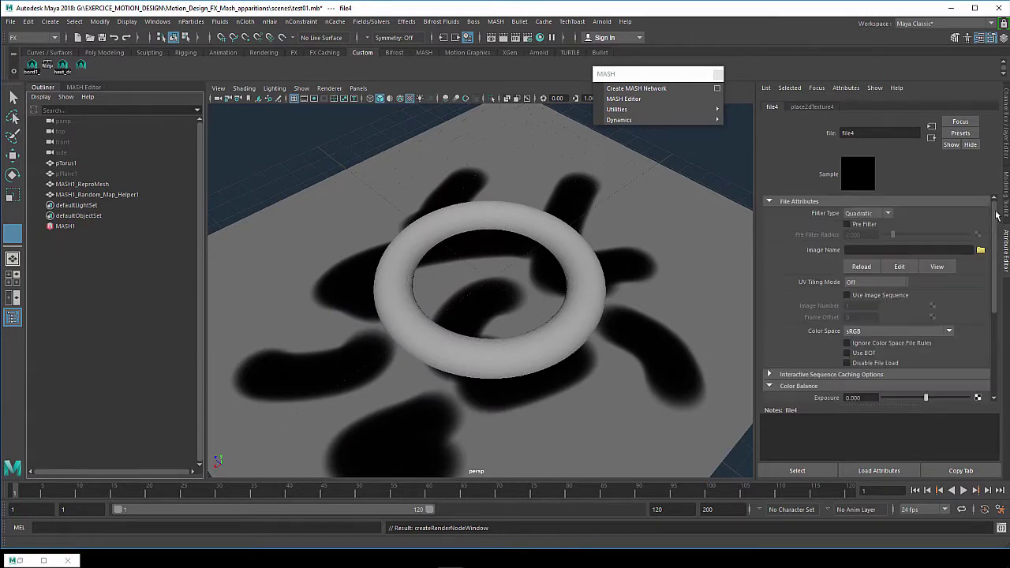
Step: Load MASH1_Random_Map_Helper1Shape_color.iff into the file texture, then reselect MASH1
{"action": "left_click", "coordinate": [980, 250]}
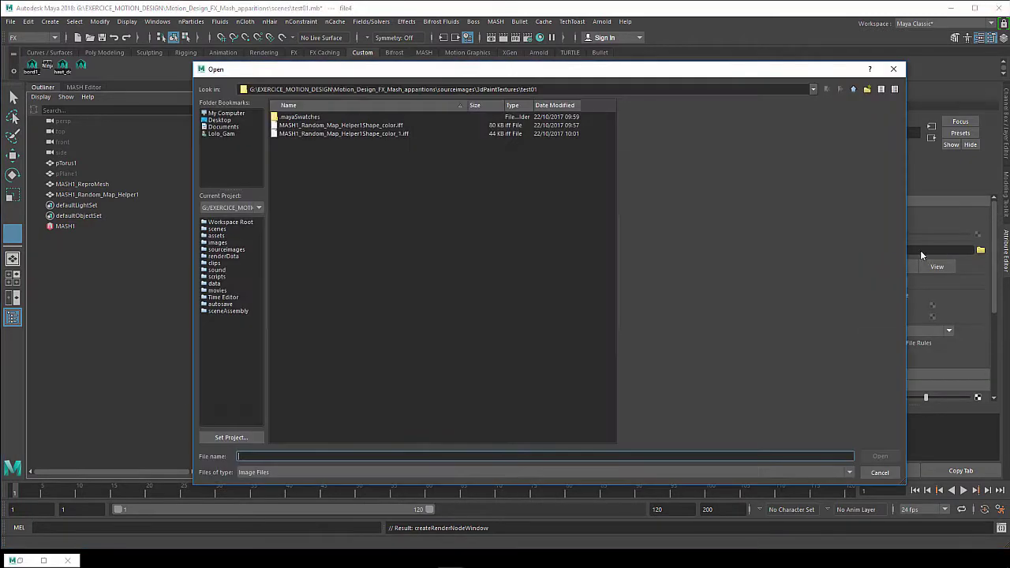
{"action": "left_click", "coordinate": [352, 134]}
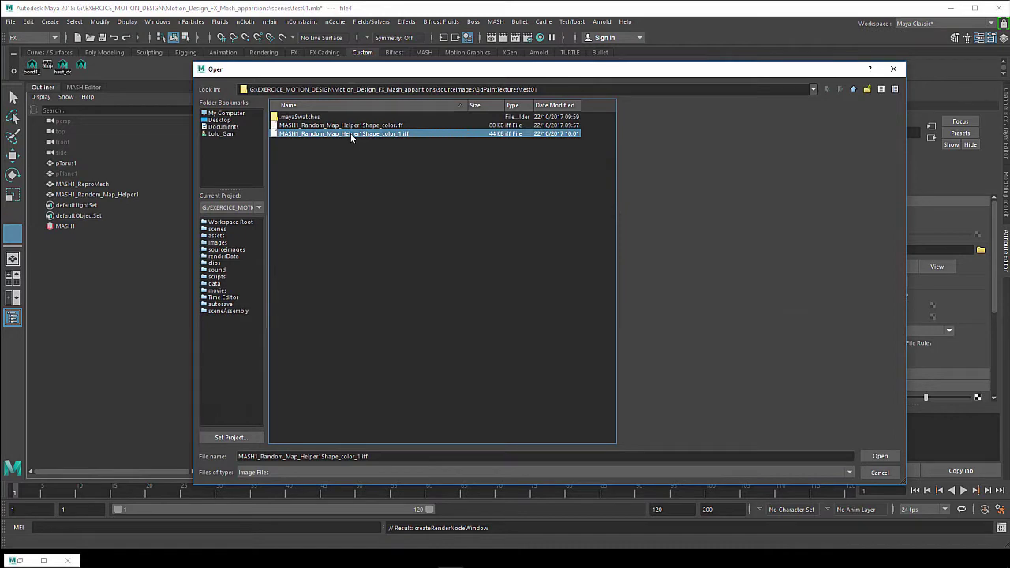
{"action": "left_click", "coordinate": [352, 126]}
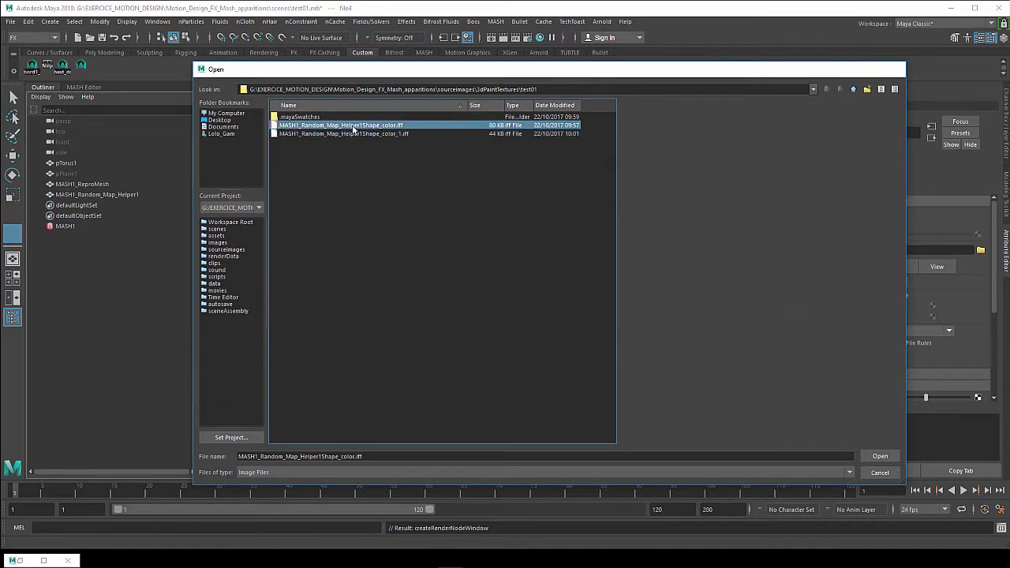
{"action": "double_click", "coordinate": [354, 126]}
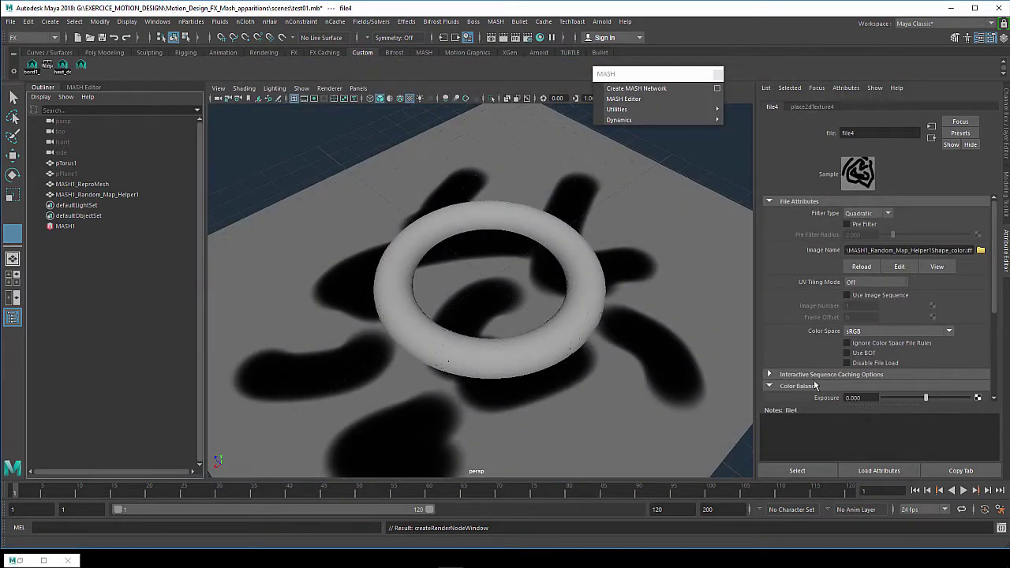
{"action": "scroll", "coordinate": [991, 332], "scroll_direction": "down", "scroll_amount": 3}
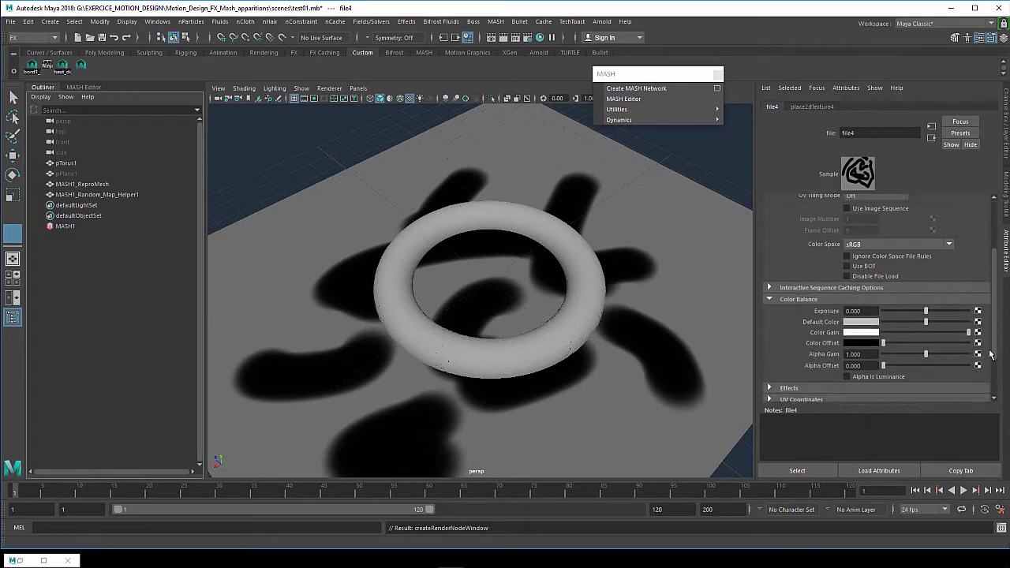
{"action": "scroll", "coordinate": [988, 379], "scroll_direction": "down", "scroll_amount": 3}
{"action": "scroll", "coordinate": [987, 379], "scroll_direction": "up", "scroll_amount": 3}
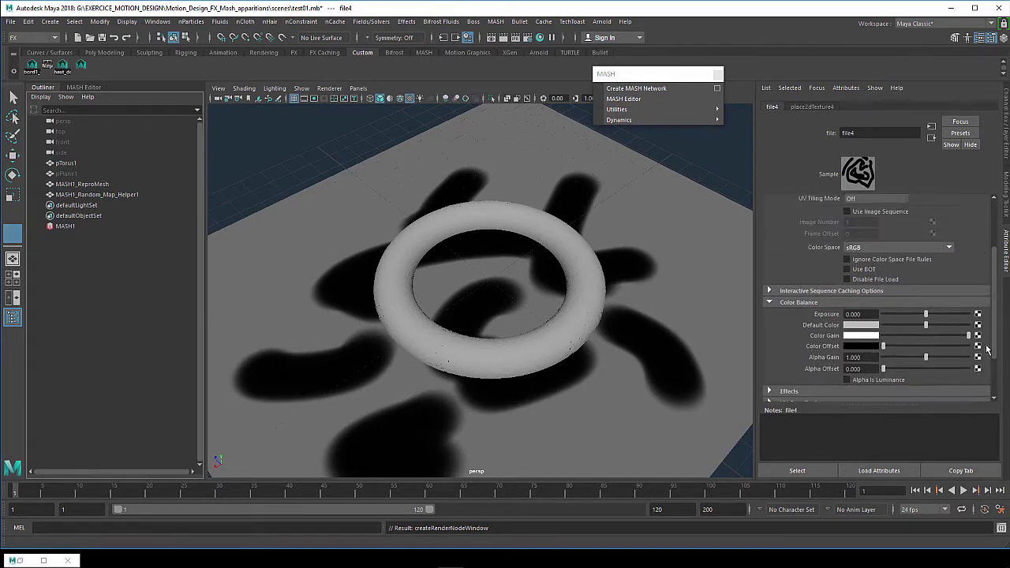
{"action": "scroll", "coordinate": [980, 307], "scroll_direction": "up", "scroll_amount": 2}
{"action": "left_click", "coordinate": [65, 226]}
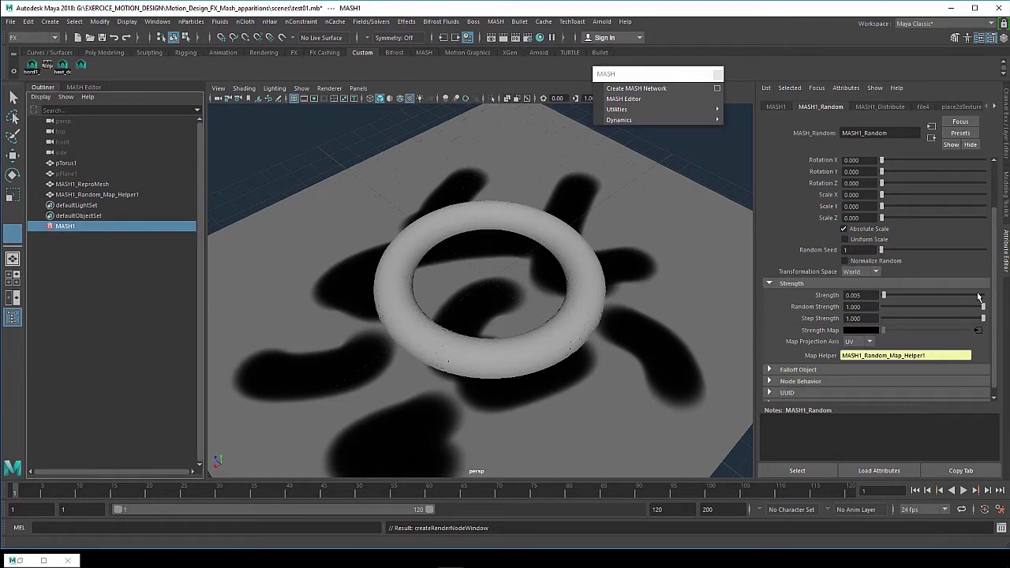
Step: Raise MASH1_Random's Strength to 1.000 and select the MASH1_Random_Map_Helper1 plane
{"action": "left_click_drag", "start_coordinate": [978, 296], "coordinate": [989, 299]}
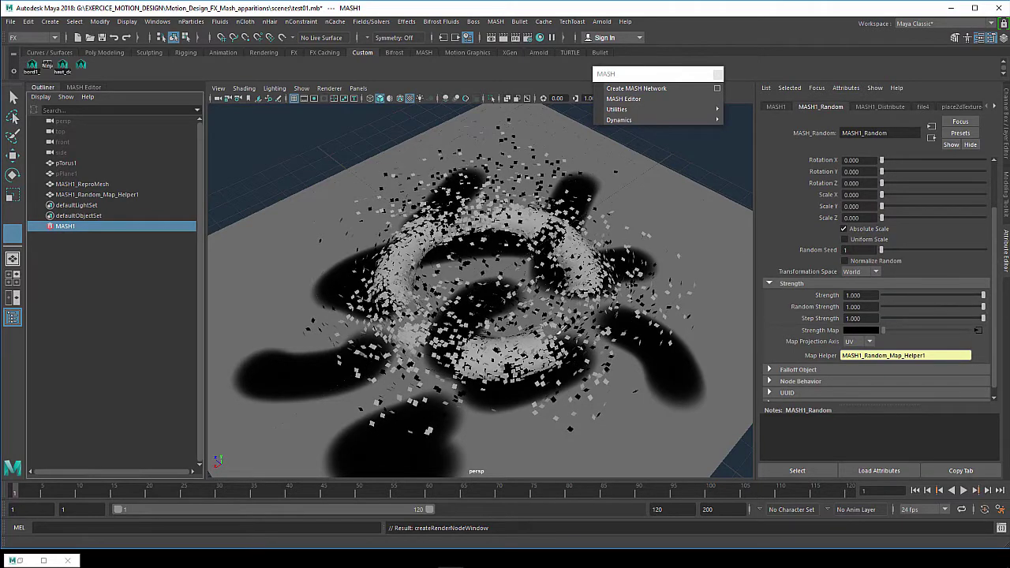
{"action": "left_click", "coordinate": [88, 196]}
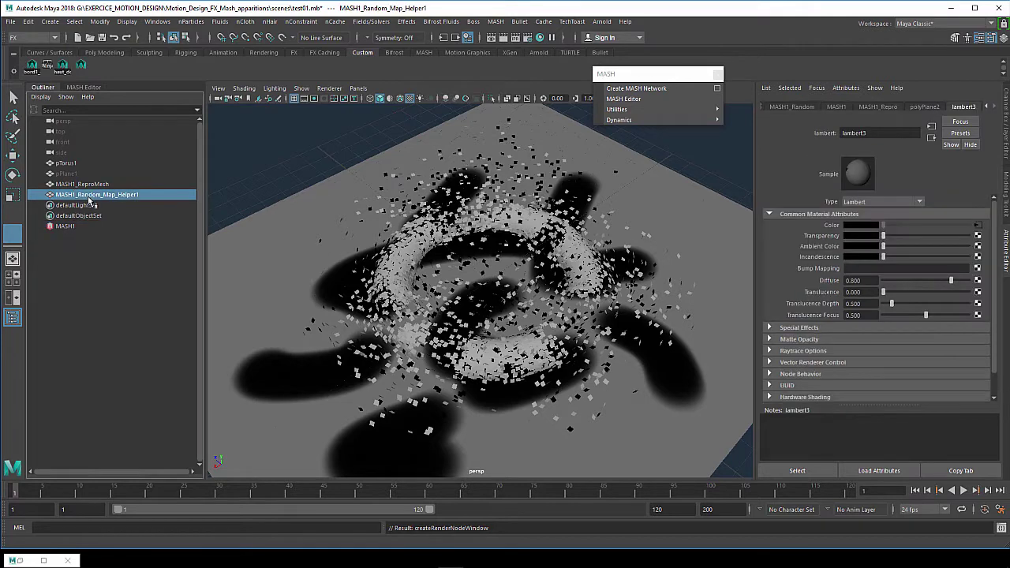
{"action": "left_click", "coordinate": [1006, 156]}
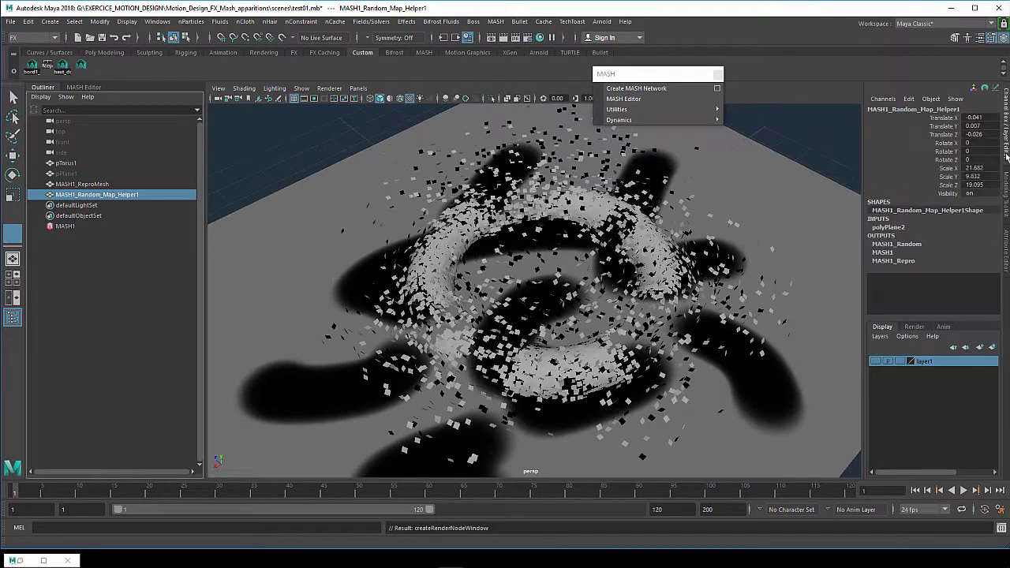
Step: Put the helper plane on a new hidden display layer2, then reselect MASH1
{"action": "left_click", "coordinate": [880, 336]}
{"action": "left_click", "coordinate": [881, 364]}
{"action": "left_click", "coordinate": [876, 361]}
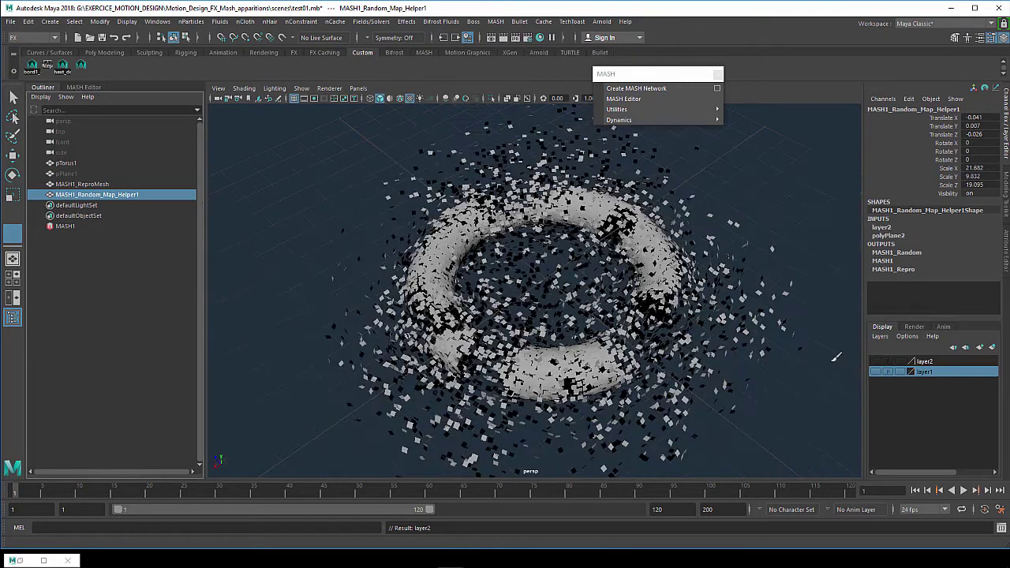
{"action": "left_click", "coordinate": [67, 226]}
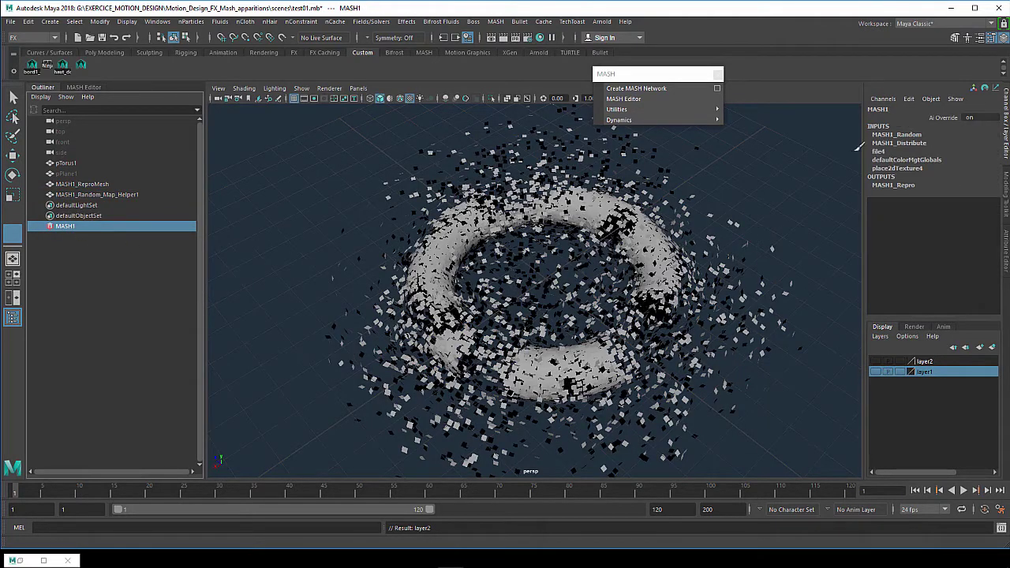
{"action": "left_click_drag", "start_coordinate": [691, 217], "coordinate": [679, 251], "text": "alt"}
Step: Bring back the MASH1_Random attributes and orbit to look down on the torus
{"action": "key", "text": "ctrl+a"}
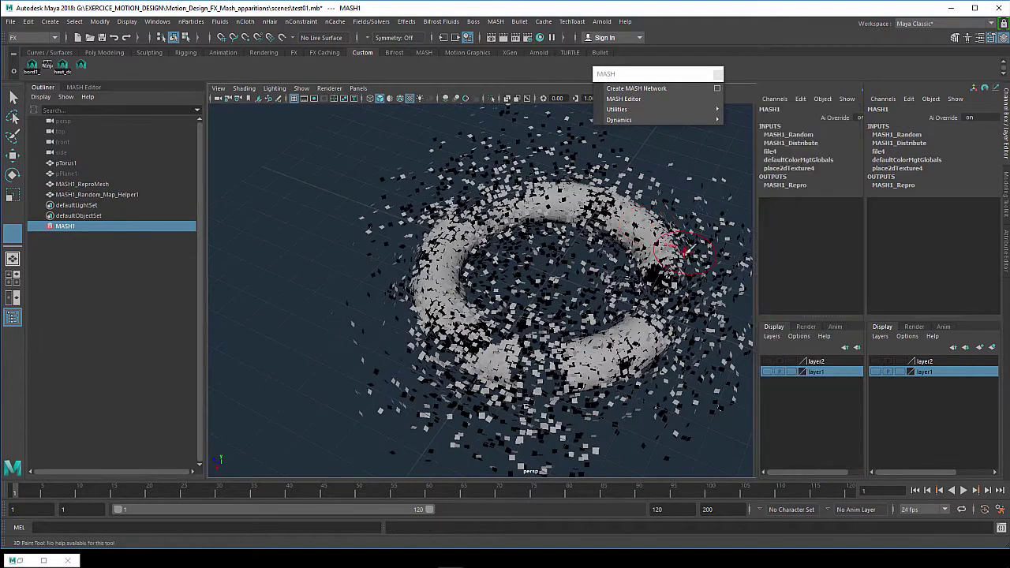
{"action": "left_click_drag", "start_coordinate": [604, 256], "coordinate": [601, 355], "text": "alt"}
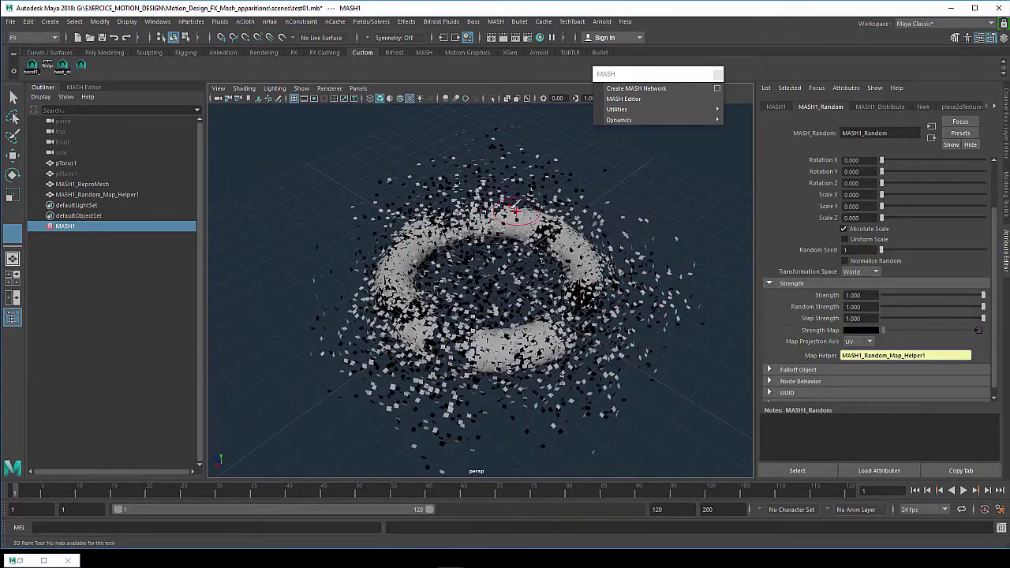
{"action": "left_click_drag", "start_coordinate": [446, 319], "coordinate": [548, 315], "text": "alt"}
{"action": "mouse_move", "coordinate": [624, 305]}
{"action": "left_mouse_down", "text": "alt"}
{"action": "mouse_move", "coordinate": [687, 297]}
{"action": "mouse_move", "coordinate": [681, 277]}
{"action": "mouse_move", "coordinate": [554, 334]}
{"action": "mouse_move", "coordinate": [473, 316]}
{"action": "mouse_move", "coordinate": [372, 248]}
{"action": "mouse_move", "coordinate": [406, 293]}
{"action": "mouse_move", "coordinate": [482, 341]}
{"action": "mouse_move", "coordinate": [584, 312]}
{"action": "left_mouse_up", "text": "alt"}
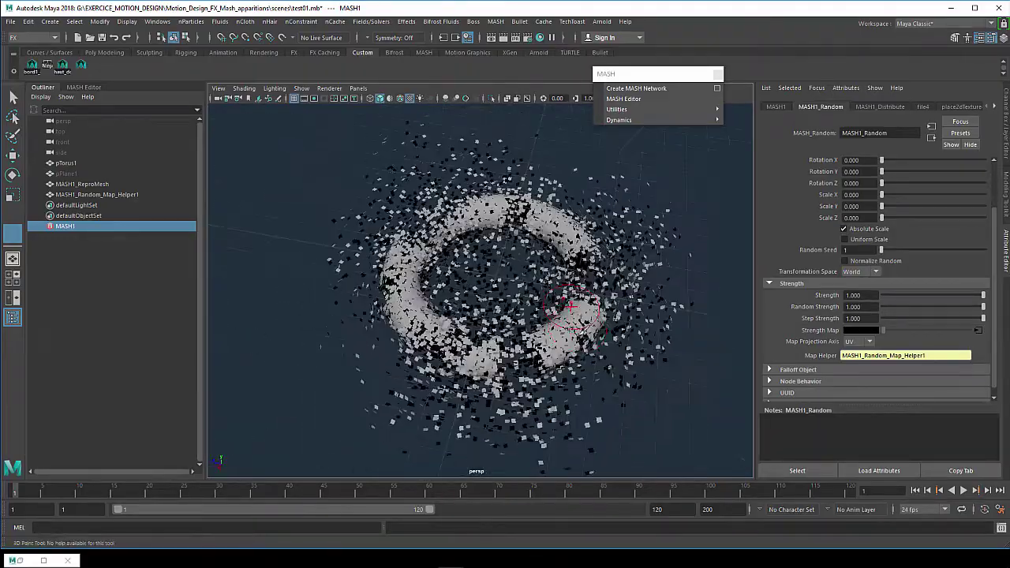
Step: Try Random Strength values 0.128, 0.149, 0 and 0.277, leaving it at 0.660
{"action": "left_click", "coordinate": [896, 307]}
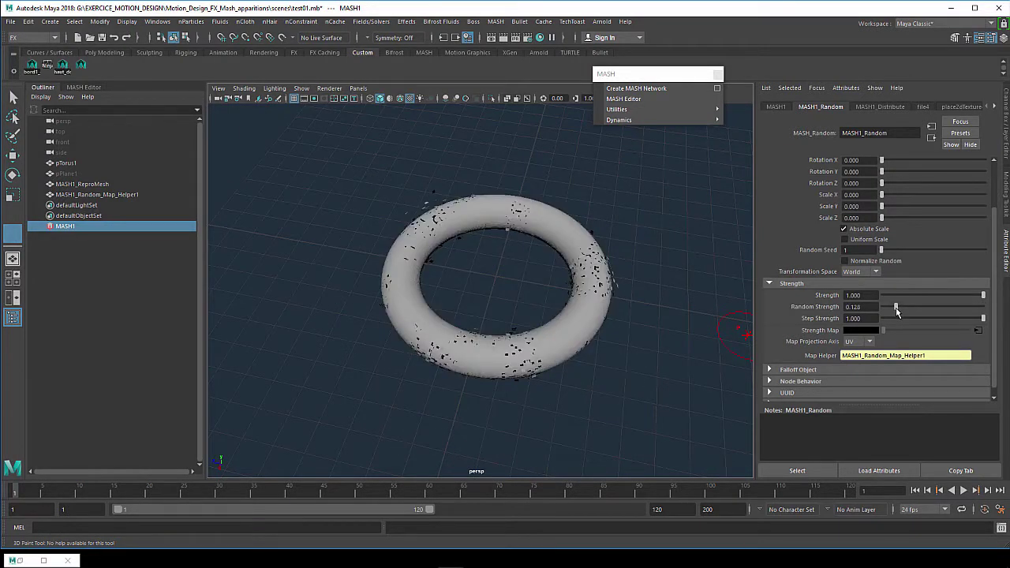
{"action": "mouse_move", "coordinate": [897, 307]}
{"action": "left_mouse_down"}
{"action": "mouse_move", "coordinate": [998, 314]}
{"action": "mouse_move", "coordinate": [973, 315]}
{"action": "left_mouse_up"}
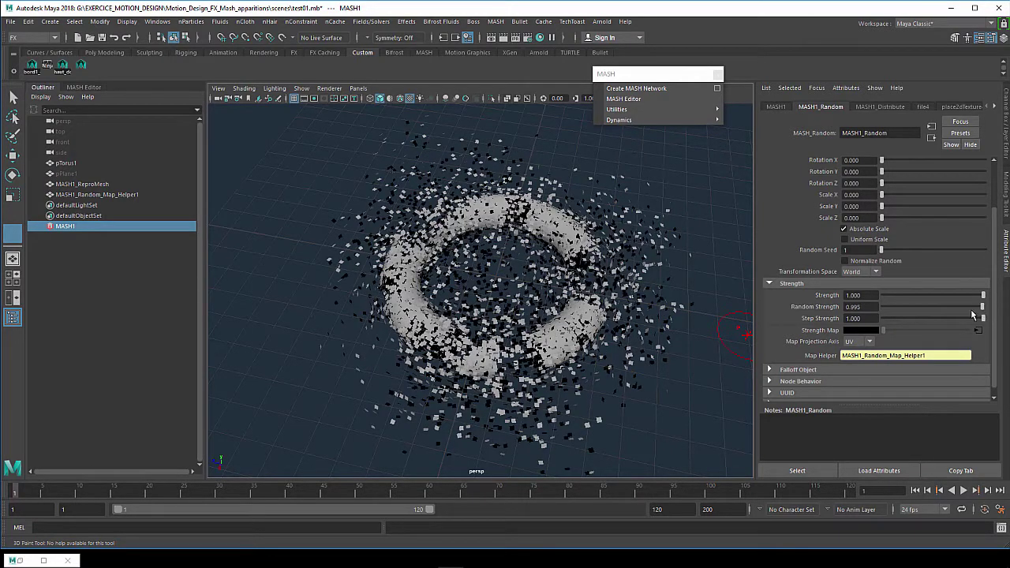
{"action": "left_click_drag", "start_coordinate": [888, 303], "coordinate": [878, 307]}
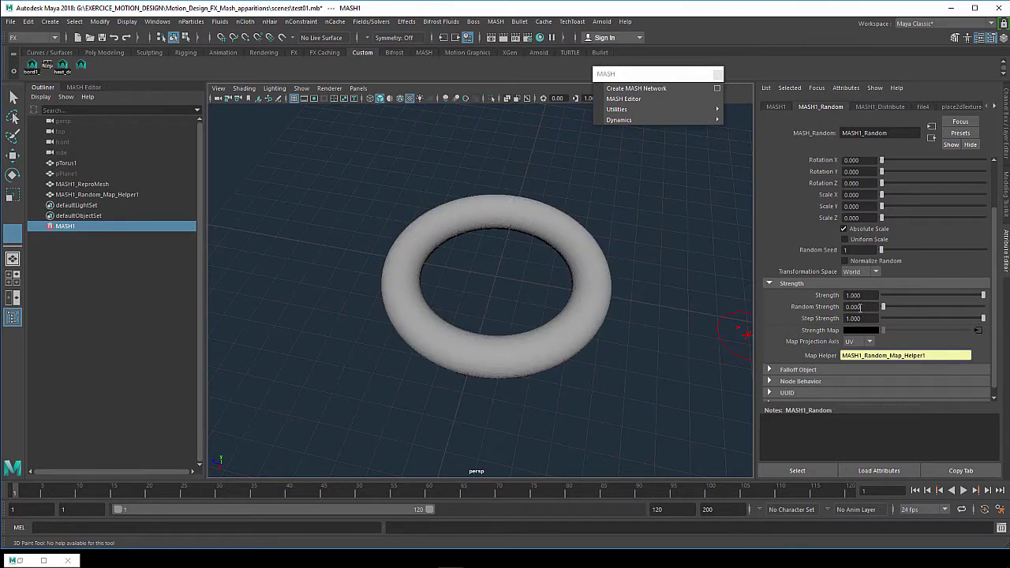
{"action": "mouse_move", "coordinate": [609, 312]}
{"action": "left_mouse_down", "text": "alt"}
{"action": "mouse_move", "coordinate": [582, 332]}
{"action": "mouse_move", "coordinate": [631, 309]}
{"action": "left_mouse_up", "text": "alt"}
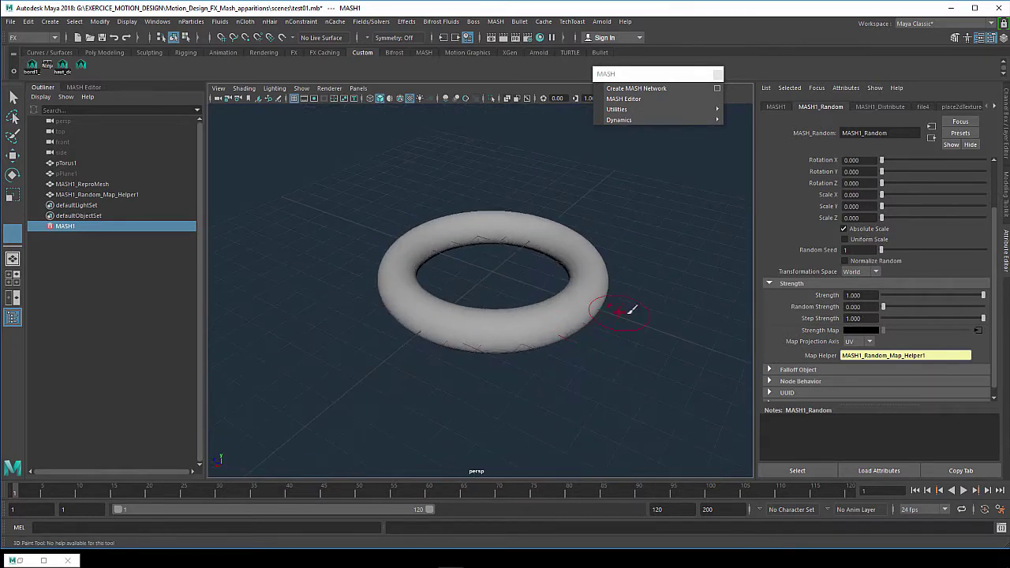
{"action": "left_click", "coordinate": [910, 306]}
{"action": "left_click_drag", "start_coordinate": [929, 307], "coordinate": [949, 309]}
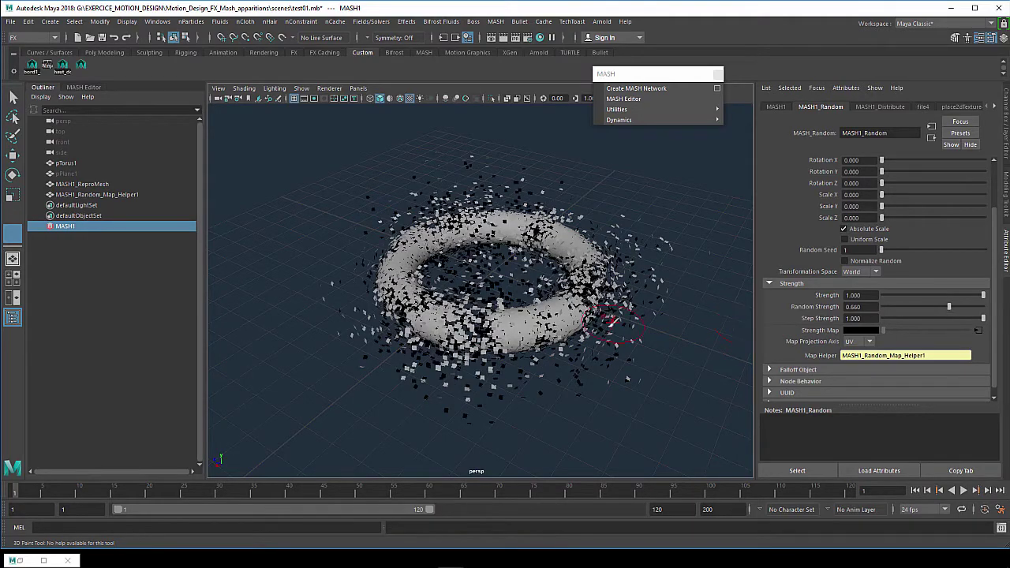
{"action": "left_click_drag", "start_coordinate": [613, 319], "coordinate": [523, 240], "text": "alt"}
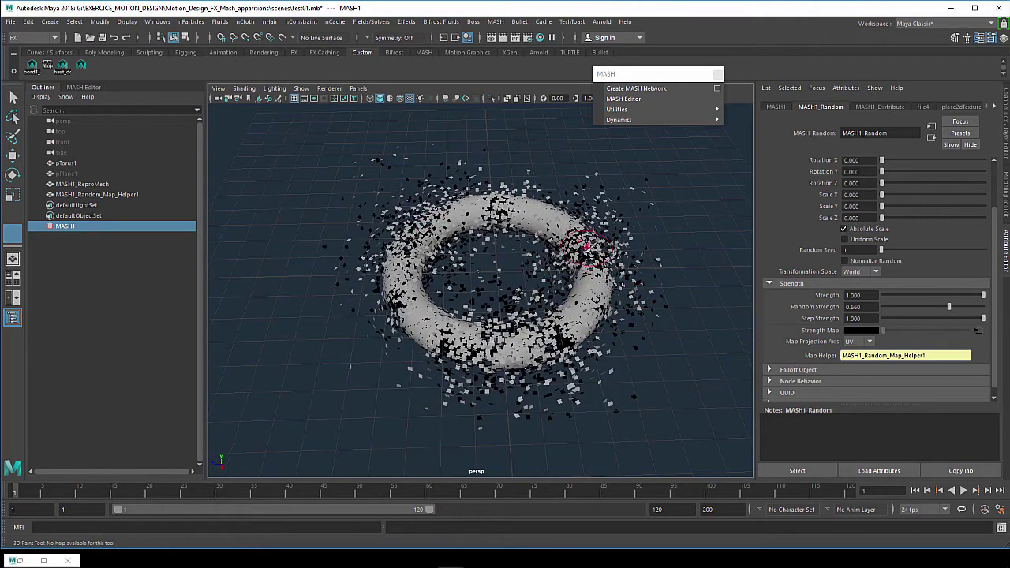
{"action": "mouse_move", "coordinate": [568, 304]}
{"action": "left_mouse_down", "text": "alt"}
{"action": "mouse_move", "coordinate": [676, 296]}
{"action": "mouse_move", "coordinate": [521, 290]}
{"action": "left_mouse_up", "text": "alt"}
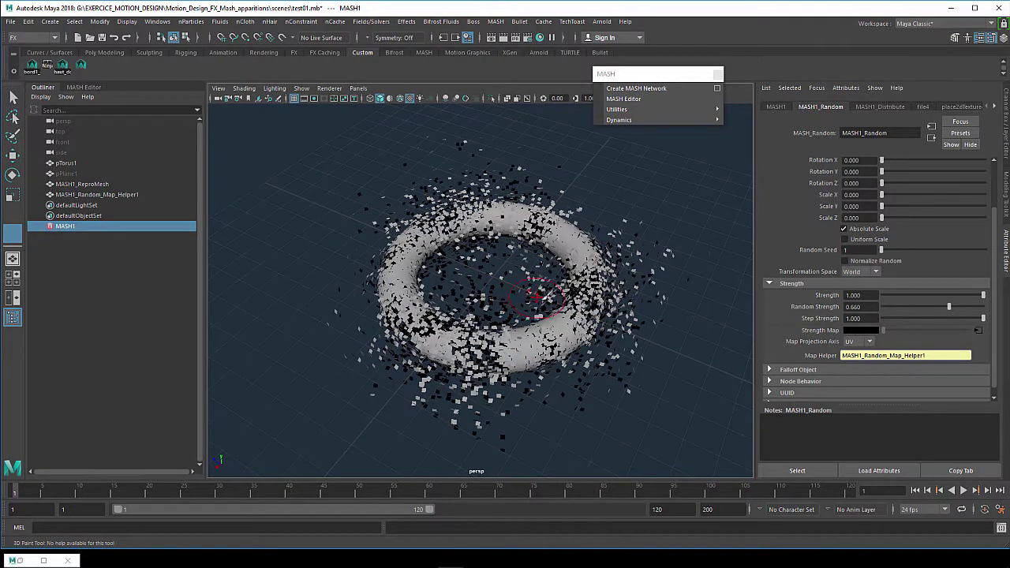
{"action": "left_click_drag", "start_coordinate": [516, 292], "coordinate": [552, 298]}
Step: Open the file4 Strength Map texture and test Color Offset values, returning it to black
{"action": "left_click", "coordinate": [977, 331]}
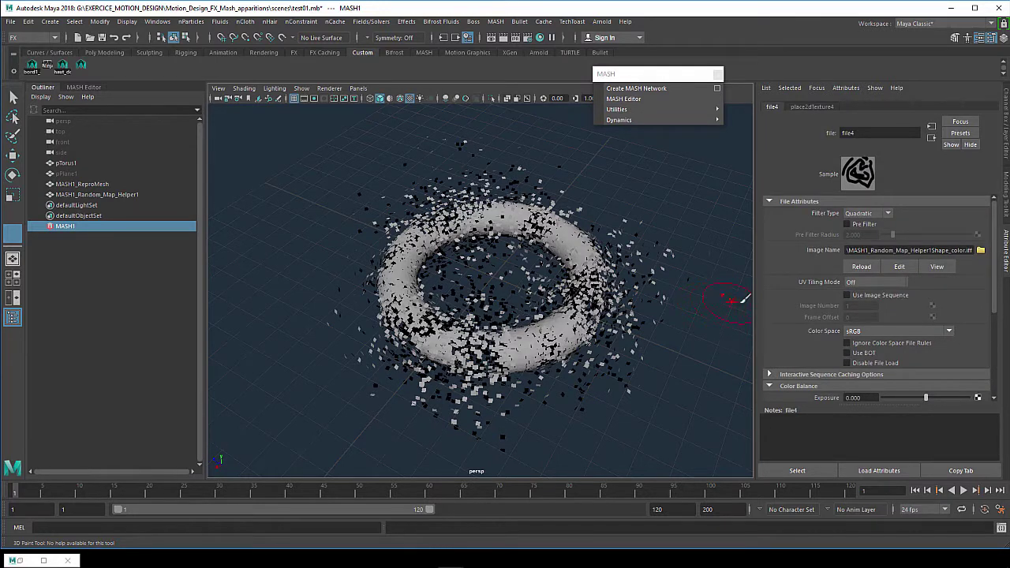
{"action": "scroll", "coordinate": [984, 314], "scroll_direction": "down", "scroll_amount": 1}
{"action": "scroll", "coordinate": [985, 314], "scroll_direction": "down", "scroll_amount": 2}
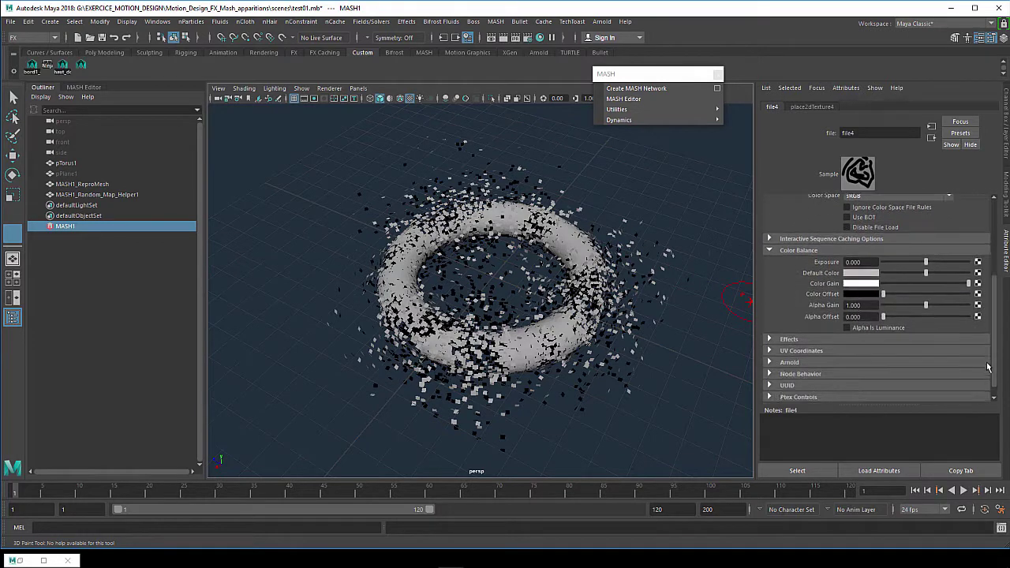
{"action": "scroll", "coordinate": [929, 344], "scroll_direction": "down", "scroll_amount": 1}
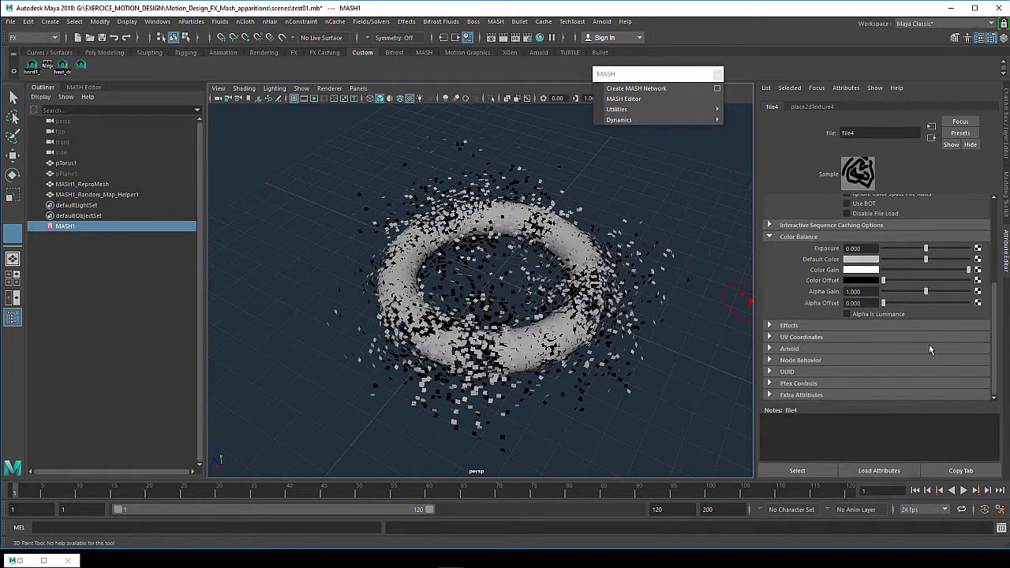
{"action": "left_click", "coordinate": [885, 282]}
{"action": "left_click", "coordinate": [917, 284]}
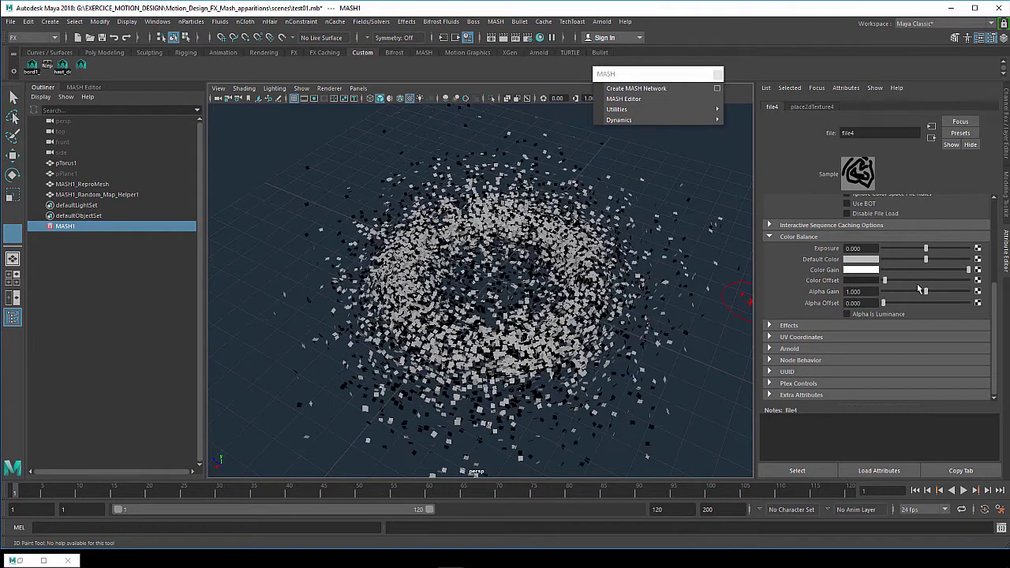
{"action": "left_click", "coordinate": [922, 283]}
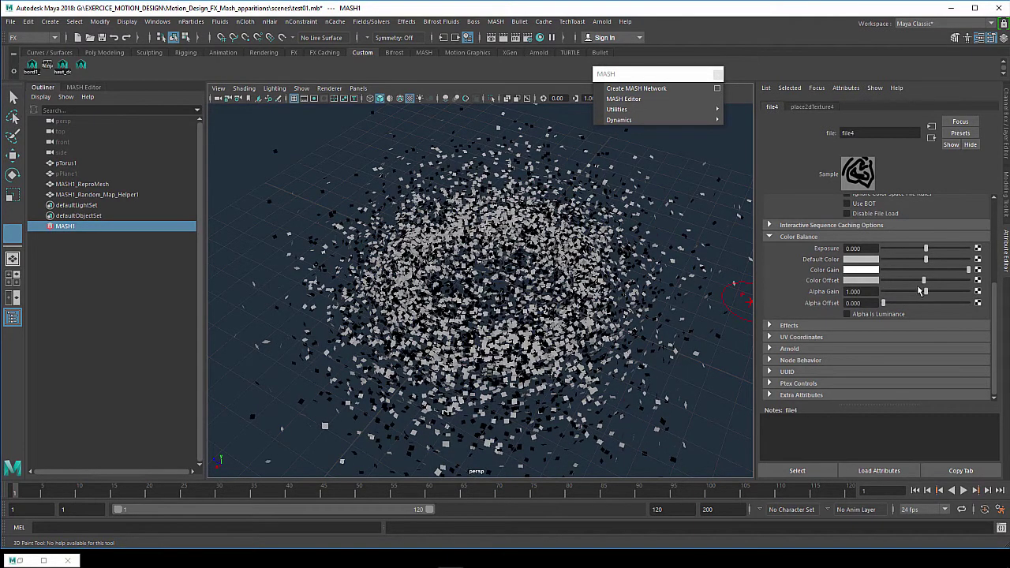
{"action": "left_click", "coordinate": [920, 287]}
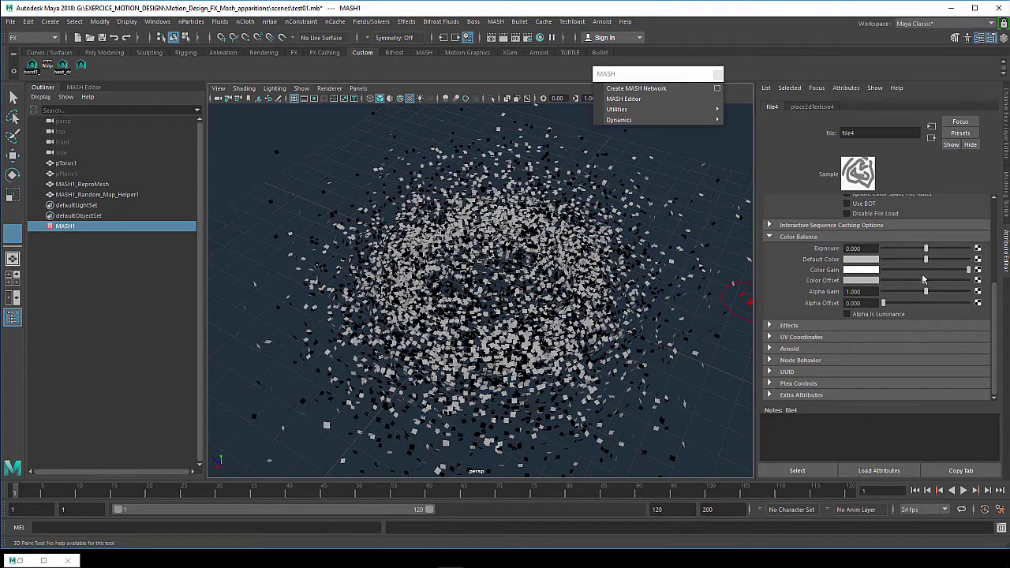
{"action": "left_click", "coordinate": [885, 283]}
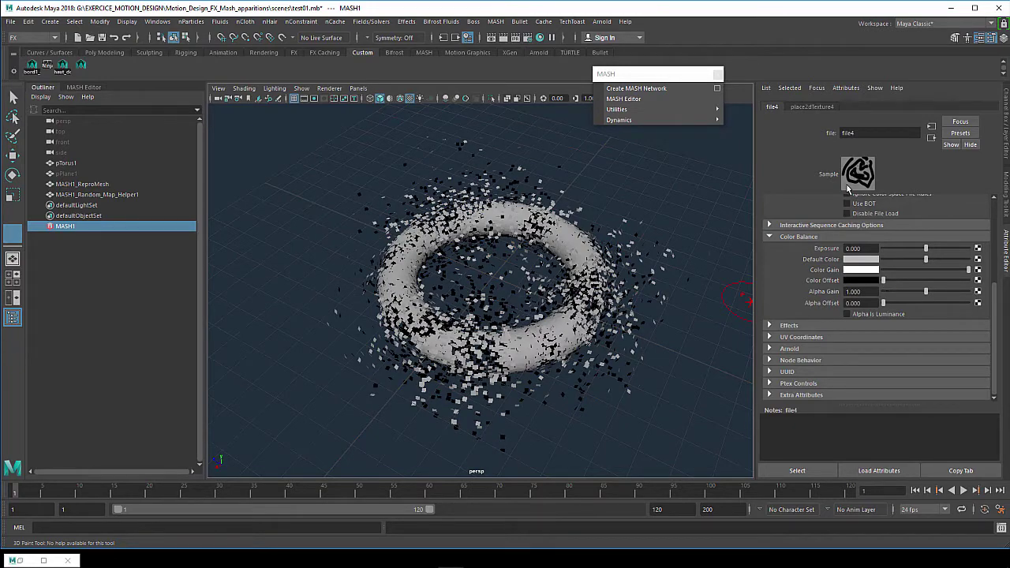
Step: Raise file4's Color Offset from grey up to white so planes scatter everywhere
{"action": "mouse_move", "coordinate": [511, 304]}
{"action": "left_mouse_down", "text": "alt"}
{"action": "mouse_move", "coordinate": [664, 308]}
{"action": "mouse_move", "coordinate": [892, 274]}
{"action": "left_mouse_up", "text": "alt"}
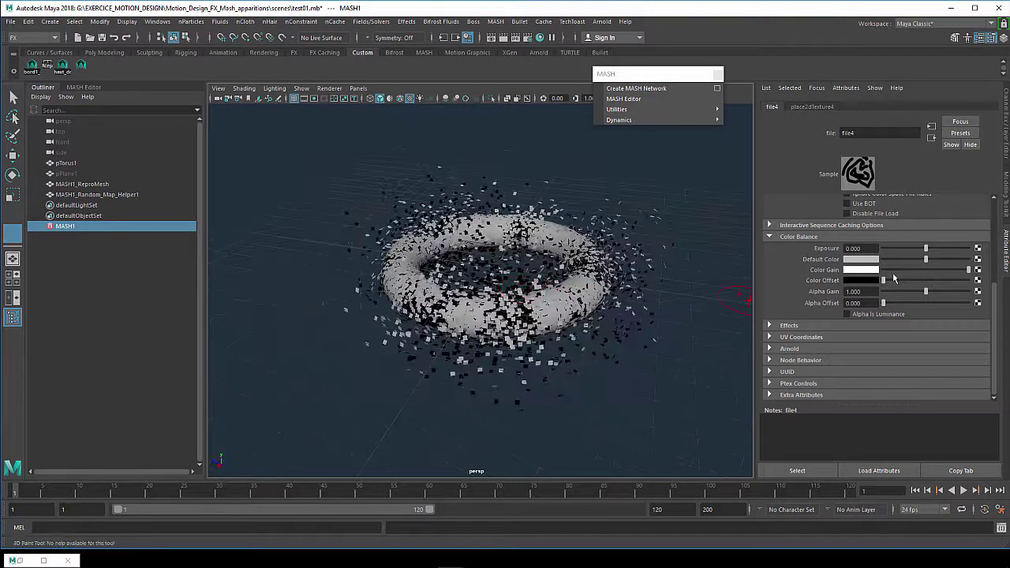
{"action": "left_click", "coordinate": [913, 281]}
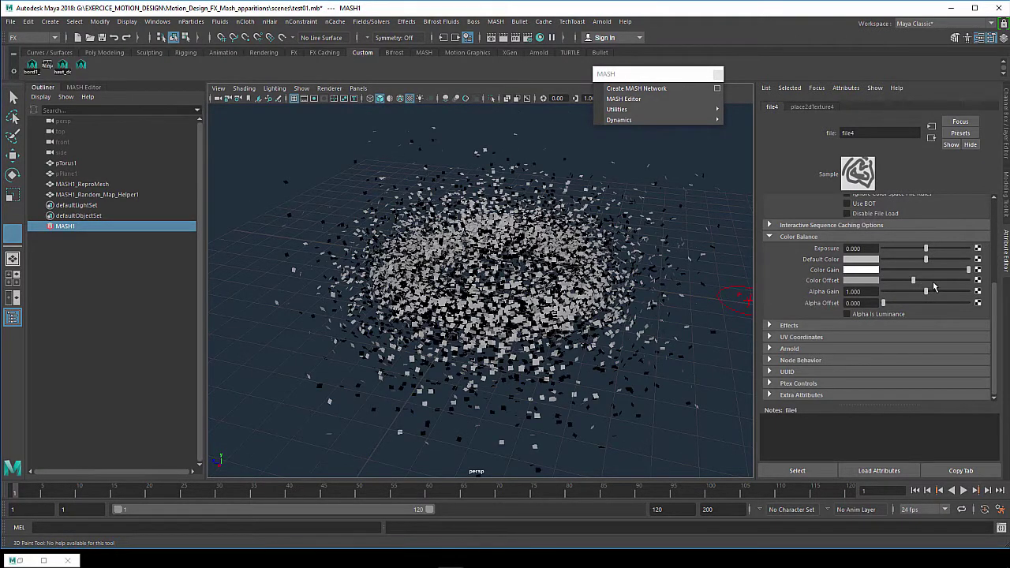
{"action": "left_click_drag", "start_coordinate": [934, 285], "coordinate": [956, 283]}
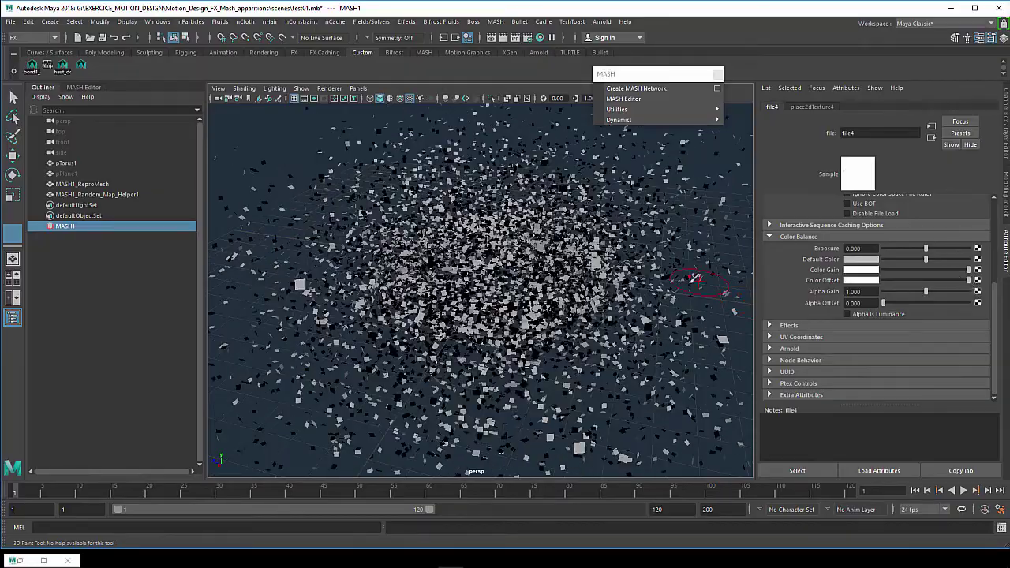
{"action": "mouse_move", "coordinate": [580, 280]}
{"action": "left_mouse_down", "text": "alt"}
{"action": "mouse_move", "coordinate": [713, 292]}
{"action": "mouse_move", "coordinate": [647, 276]}
{"action": "left_mouse_up", "text": "alt"}
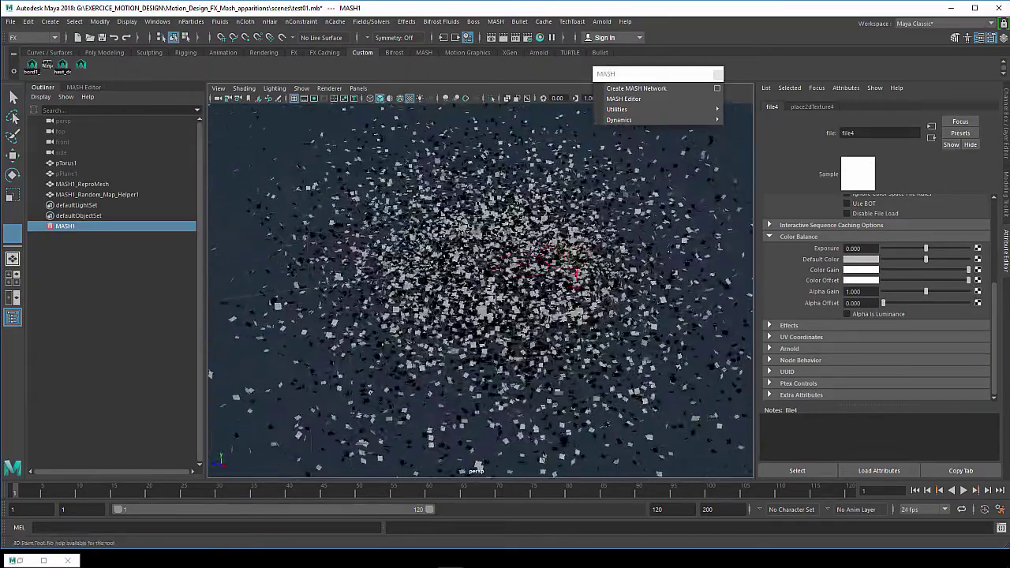
{"action": "key", "text": "ctrl+a"}
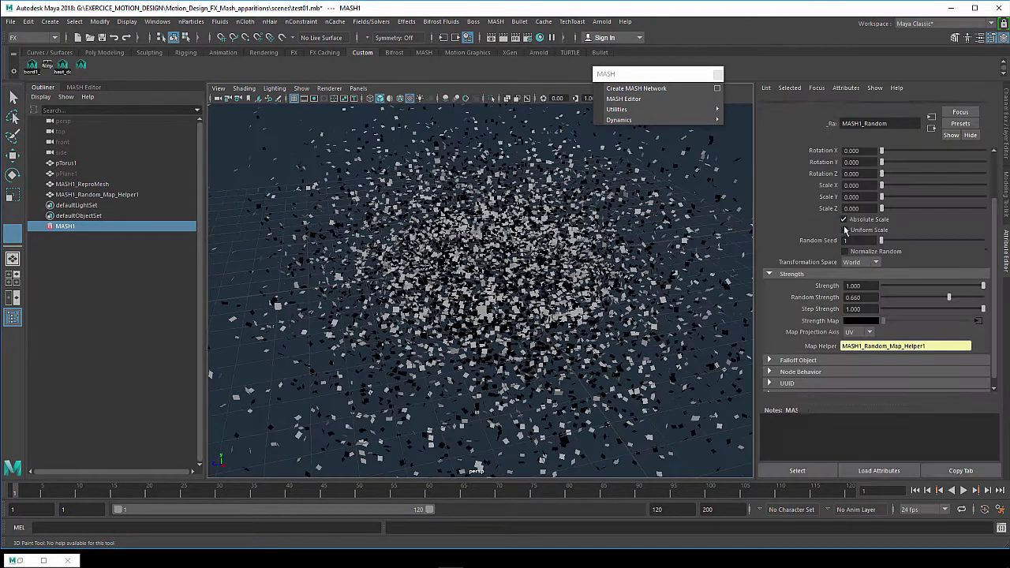
Step: Set MASH1_Random's Random Strength to 1.000 and view the particle cloud from above
{"action": "key", "text": "ctrl+a"}
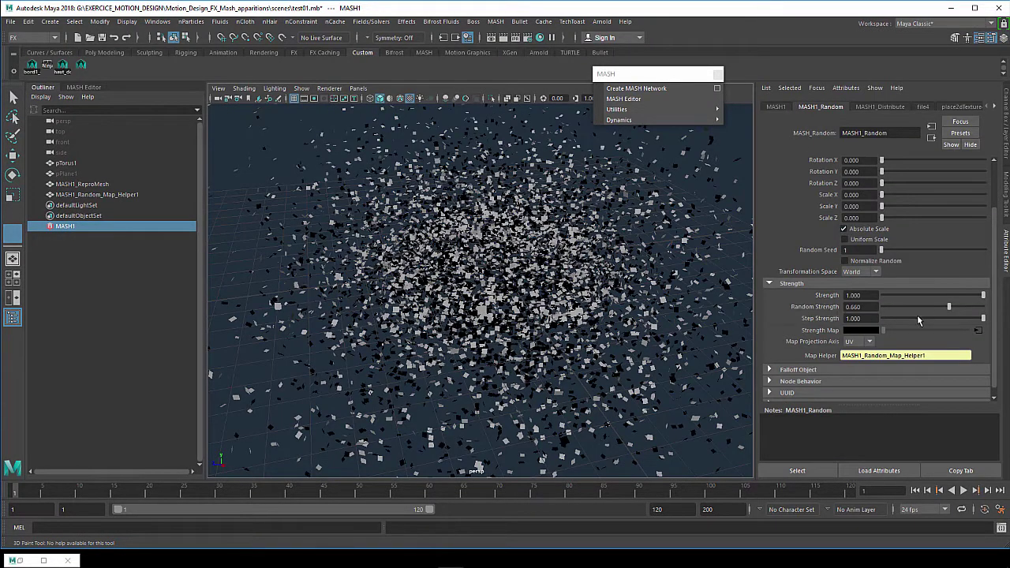
{"action": "left_click", "coordinate": [983, 308]}
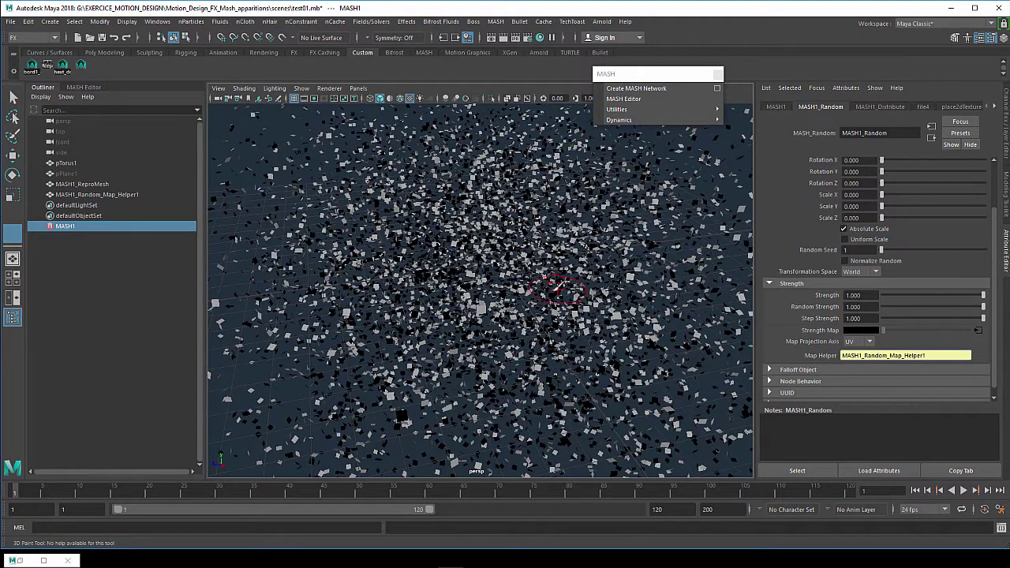
{"action": "mouse_move", "coordinate": [552, 288]}
{"action": "left_mouse_down", "text": "alt"}
{"action": "mouse_move", "coordinate": [688, 295]}
{"action": "mouse_move", "coordinate": [626, 339]}
{"action": "mouse_move", "coordinate": [521, 347]}
{"action": "left_mouse_up", "text": "alt"}
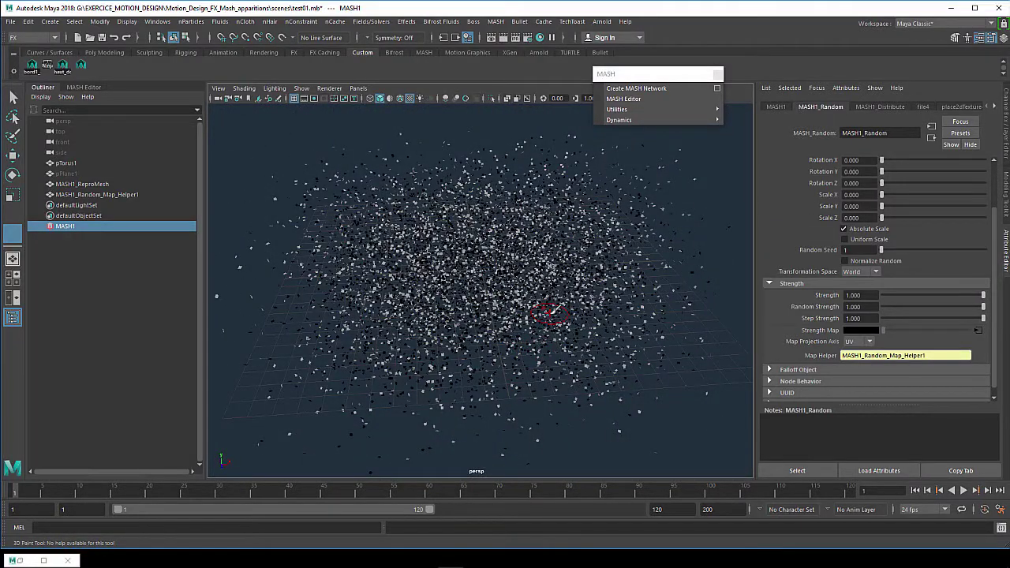
{"action": "mouse_move", "coordinate": [560, 311]}
{"action": "left_mouse_down", "text": "alt"}
{"action": "mouse_move", "coordinate": [389, 304]}
{"action": "mouse_move", "coordinate": [644, 311]}
{"action": "mouse_move", "coordinate": [618, 299]}
{"action": "left_mouse_up", "text": "alt"}
{"action": "scroll", "coordinate": [994, 204], "scroll_direction": "up", "scroll_amount": 2}
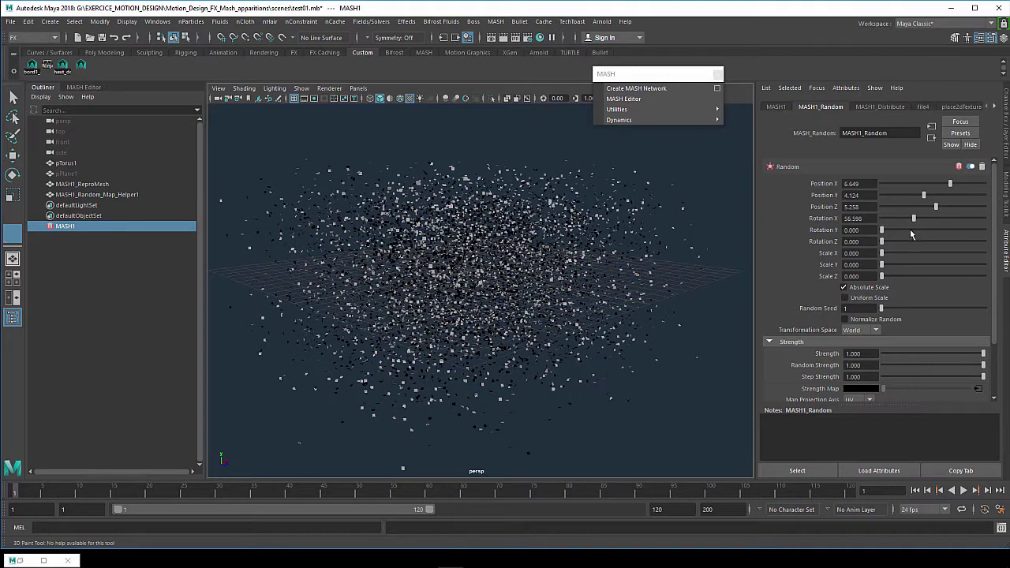
Step: Randomize rotation (Z 92.784) and scale (1.856, 2.113, 2.732), then set Random Strength to 0
{"action": "mouse_move", "coordinate": [881, 230]}
{"action": "left_mouse_down"}
{"action": "mouse_move", "coordinate": [920, 229]}
{"action": "mouse_move", "coordinate": [919, 241]}
{"action": "mouse_move", "coordinate": [935, 243]}
{"action": "left_mouse_up"}
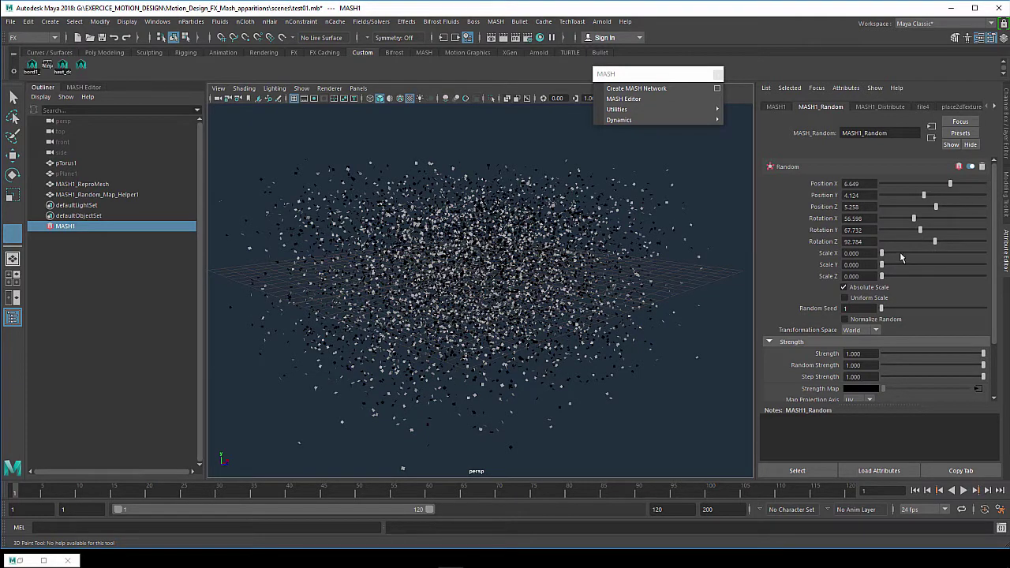
{"action": "left_click_drag", "start_coordinate": [912, 267], "coordinate": [910, 277]}
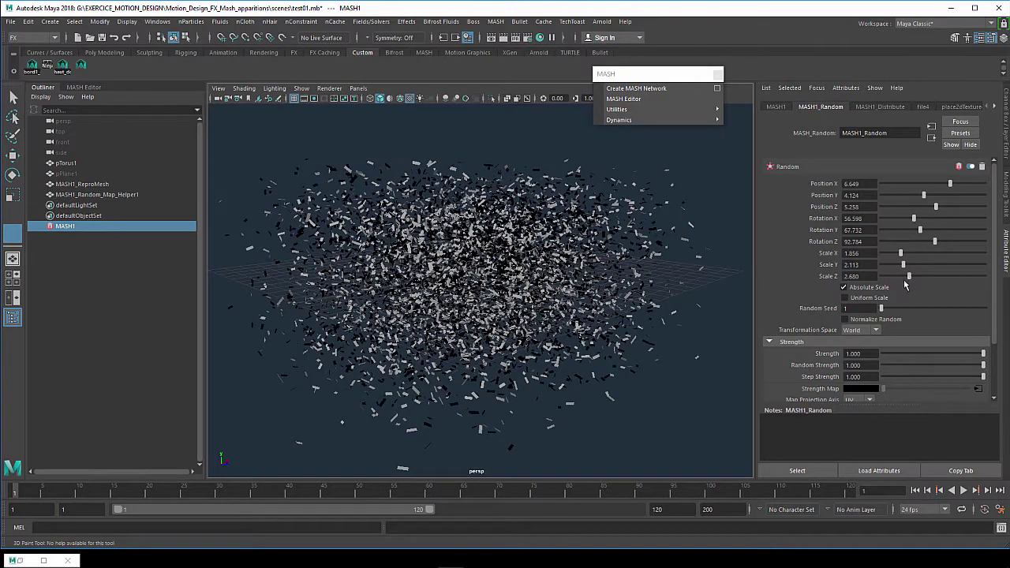
{"action": "left_click_drag", "start_coordinate": [544, 269], "coordinate": [683, 282], "text": "alt"}
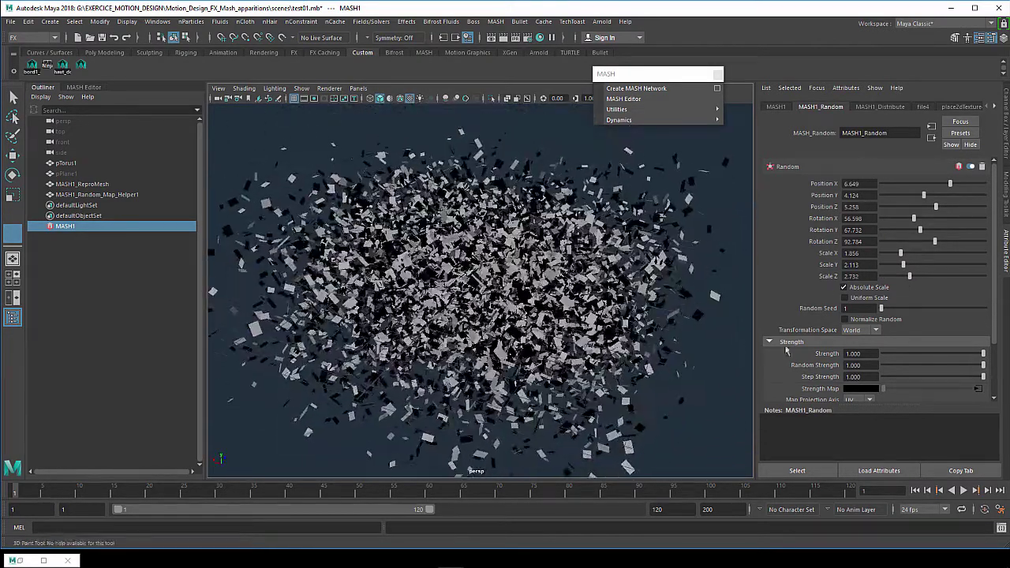
{"action": "left_click", "coordinate": [884, 367]}
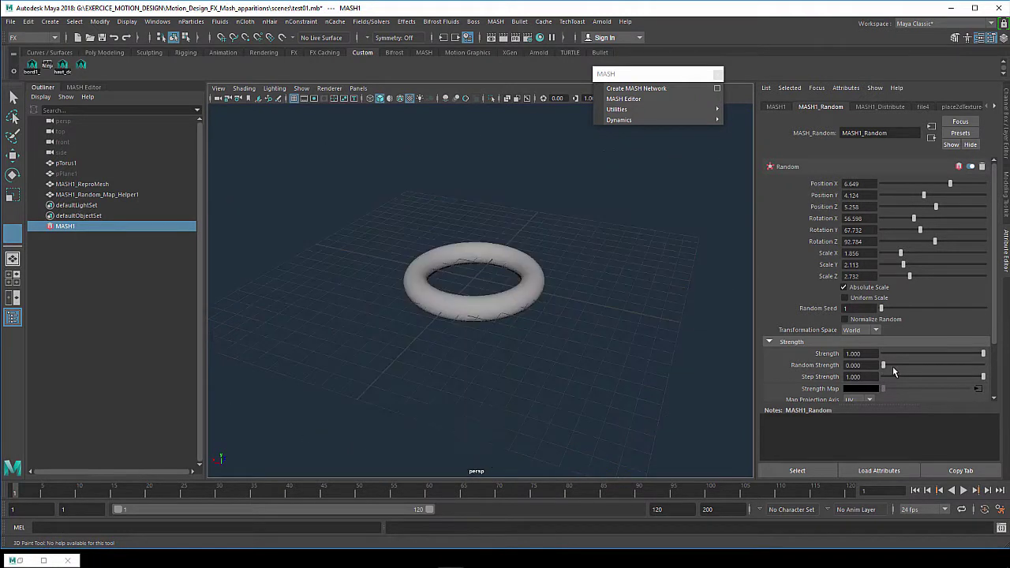
Step: Raise Random Strength to 0.367 and return file4's Color Offset to black
{"action": "left_click", "coordinate": [898, 366]}
{"action": "left_click", "coordinate": [920, 365]}
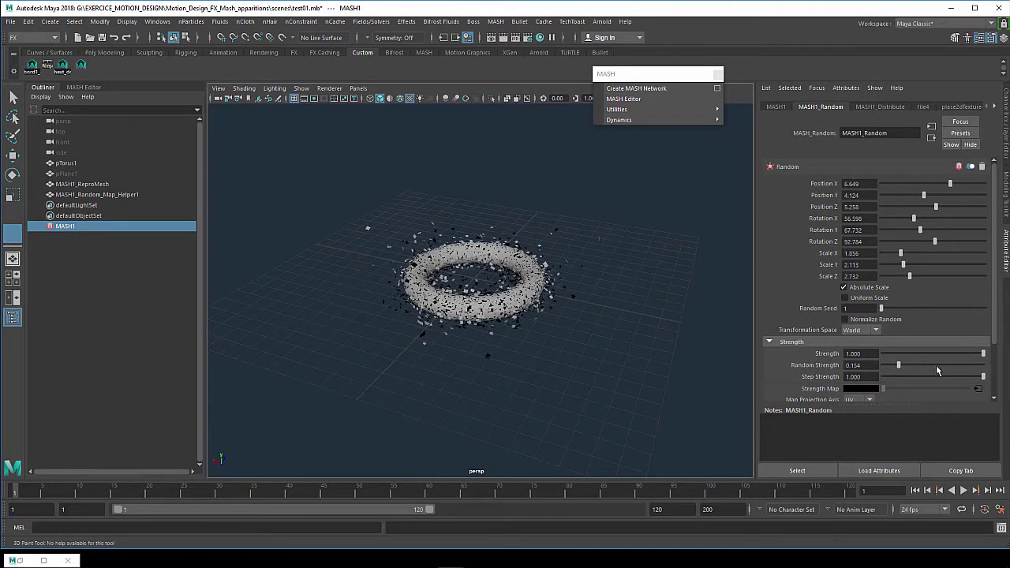
{"action": "mouse_move", "coordinate": [455, 305]}
{"action": "left_mouse_down", "text": "alt"}
{"action": "mouse_move", "coordinate": [558, 279]}
{"action": "mouse_move", "coordinate": [534, 289]}
{"action": "left_mouse_up", "text": "alt"}
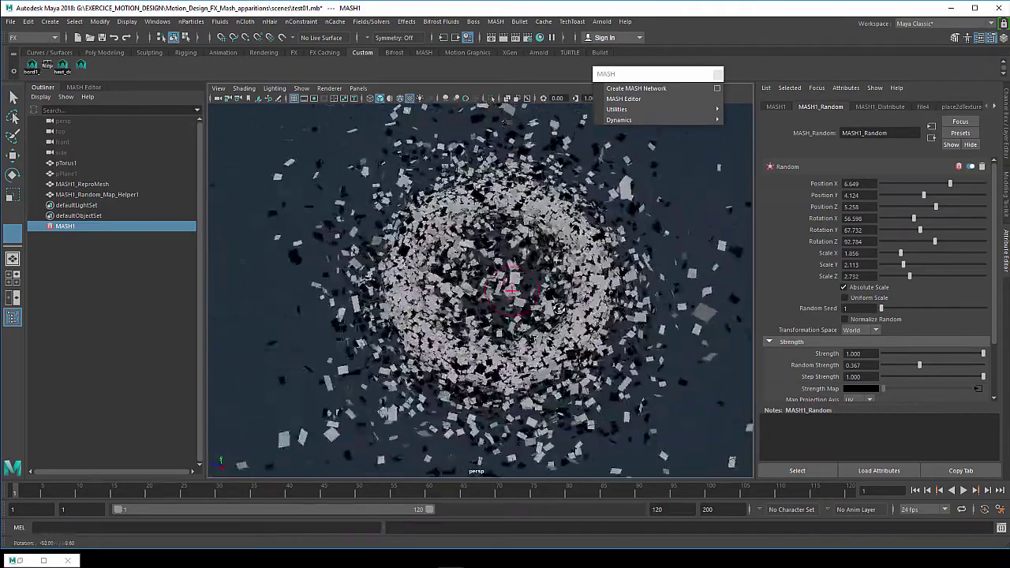
{"action": "left_click", "coordinate": [926, 108]}
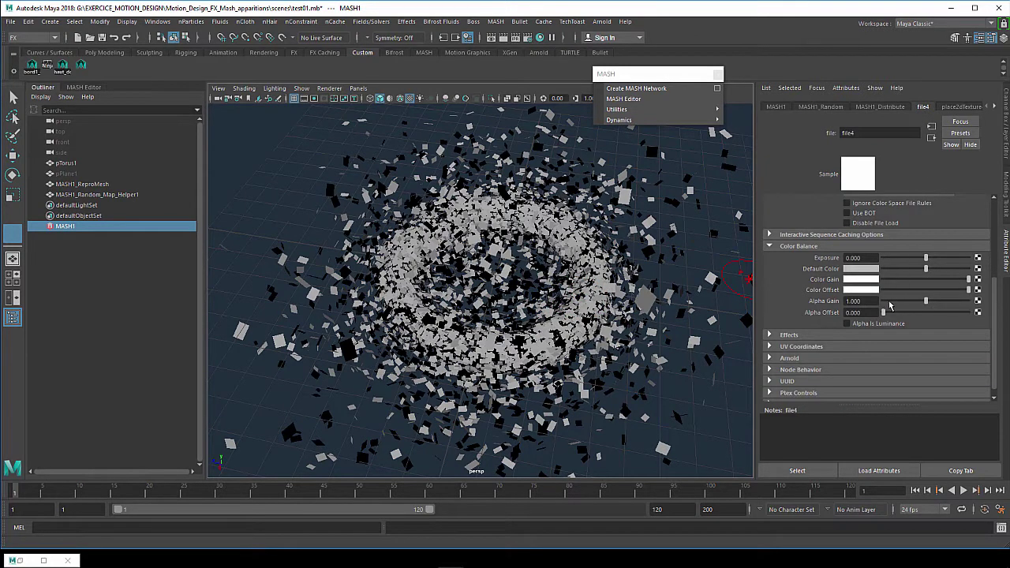
{"action": "left_click_drag", "start_coordinate": [898, 294], "coordinate": [876, 292]}
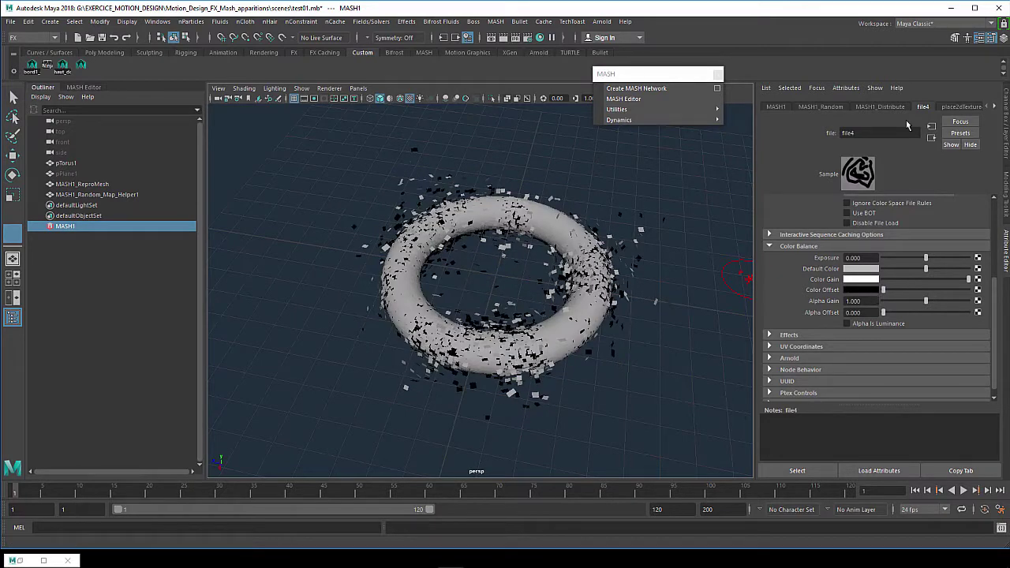
Step: Raise MASH1_Random's Random Strength through 0.548 to 0.793
{"action": "left_click", "coordinate": [833, 108]}
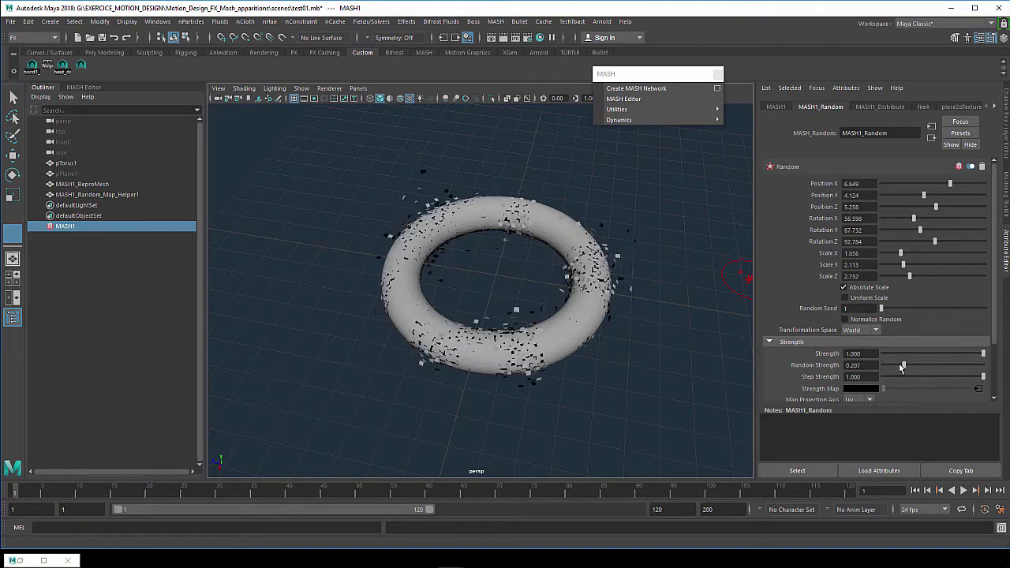
{"action": "left_click_drag", "start_coordinate": [903, 366], "coordinate": [938, 366]}
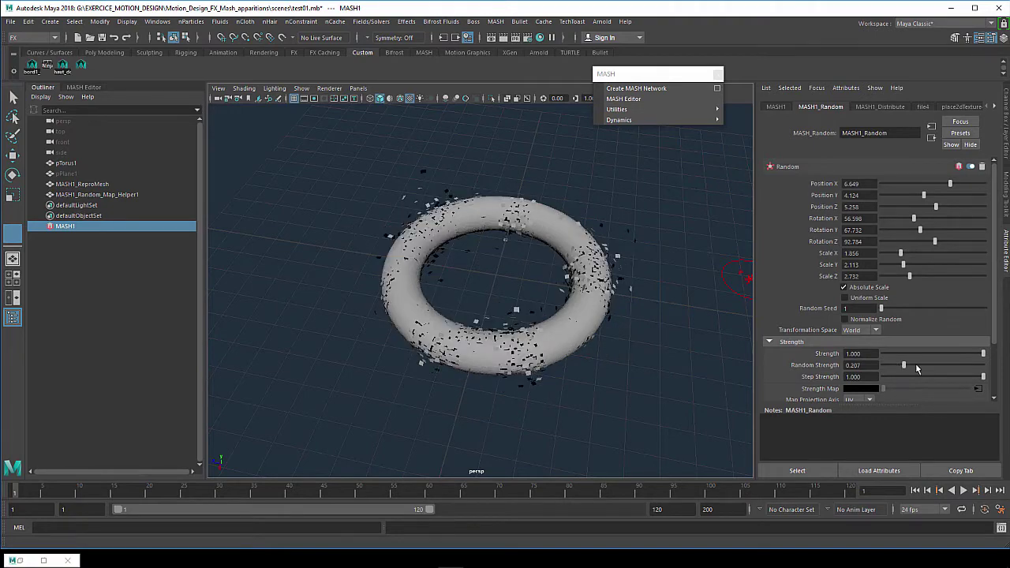
{"action": "left_click", "coordinate": [961, 366]}
{"action": "mouse_move", "coordinate": [592, 430]}
{"action": "left_mouse_down", "text": "alt"}
{"action": "mouse_move", "coordinate": [655, 394]}
{"action": "mouse_move", "coordinate": [706, 297]}
{"action": "mouse_move", "coordinate": [724, 318]}
{"action": "mouse_move", "coordinate": [461, 286]}
{"action": "mouse_move", "coordinate": [462, 326]}
{"action": "mouse_move", "coordinate": [479, 328]}
{"action": "left_mouse_up", "text": "alt"}
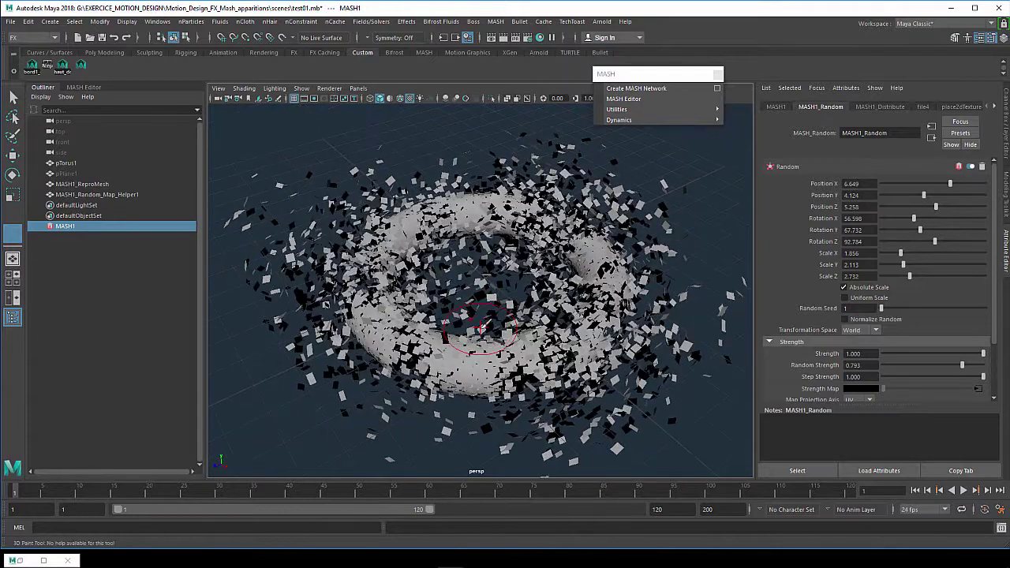